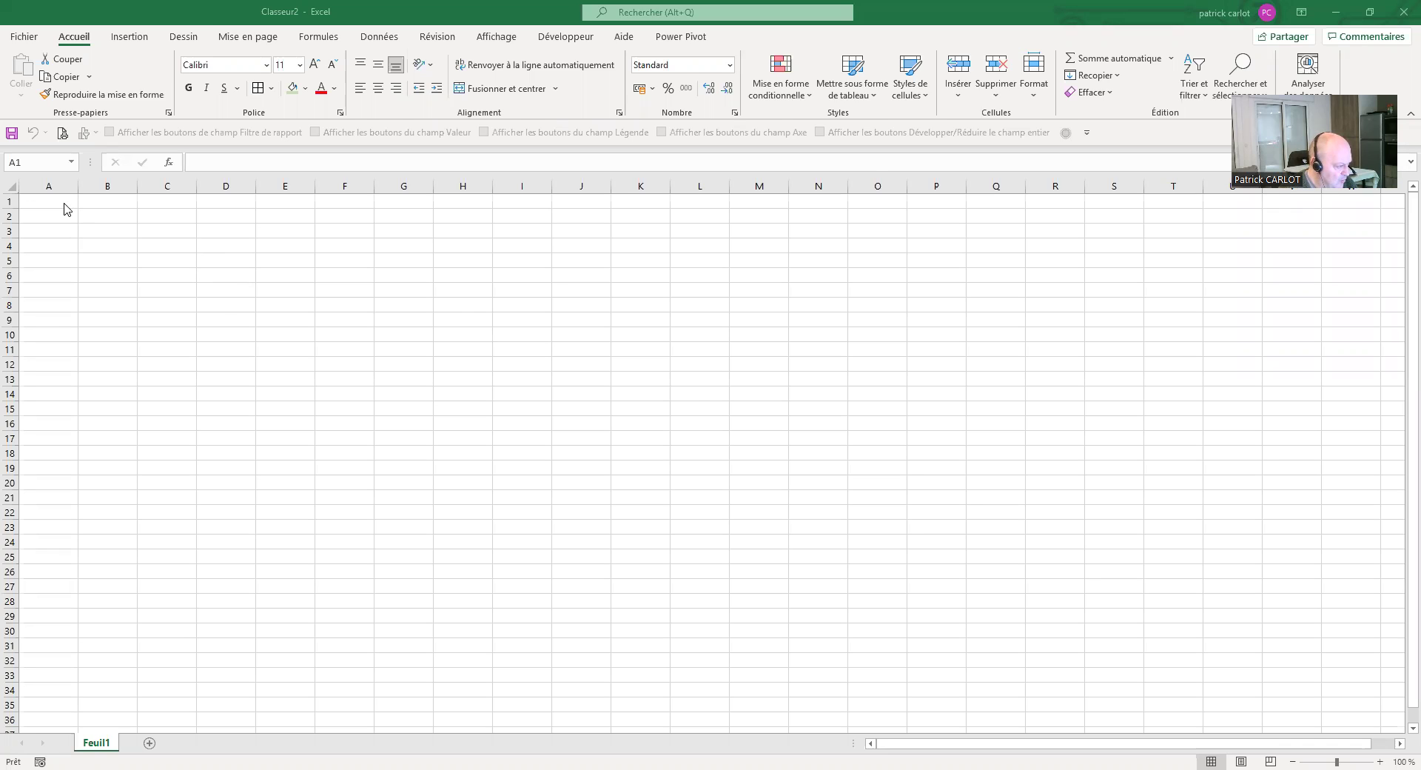
- Enter the column headers DATE in cell A1 and JOUR in cell B1
click(822, 428)
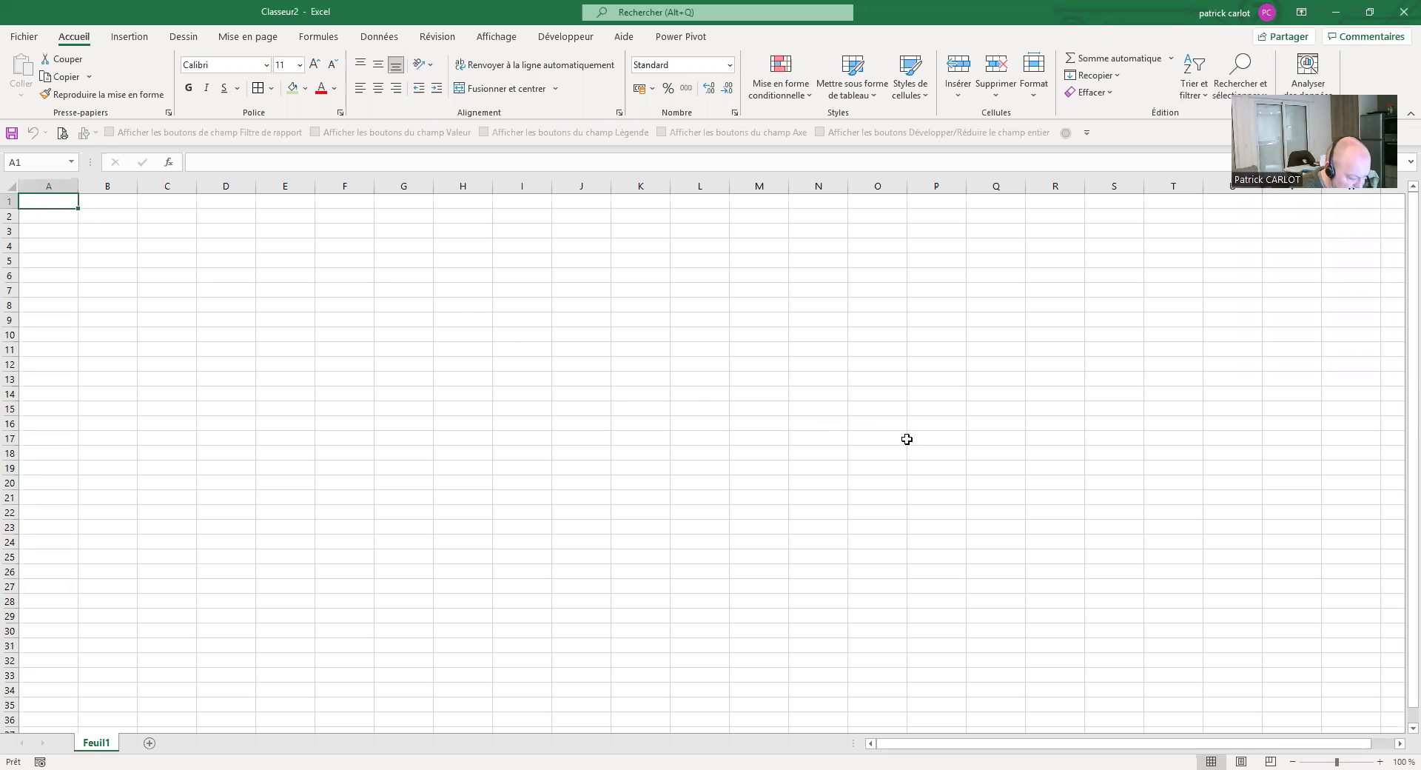
text(d)
text(DATE)
key(Tab)
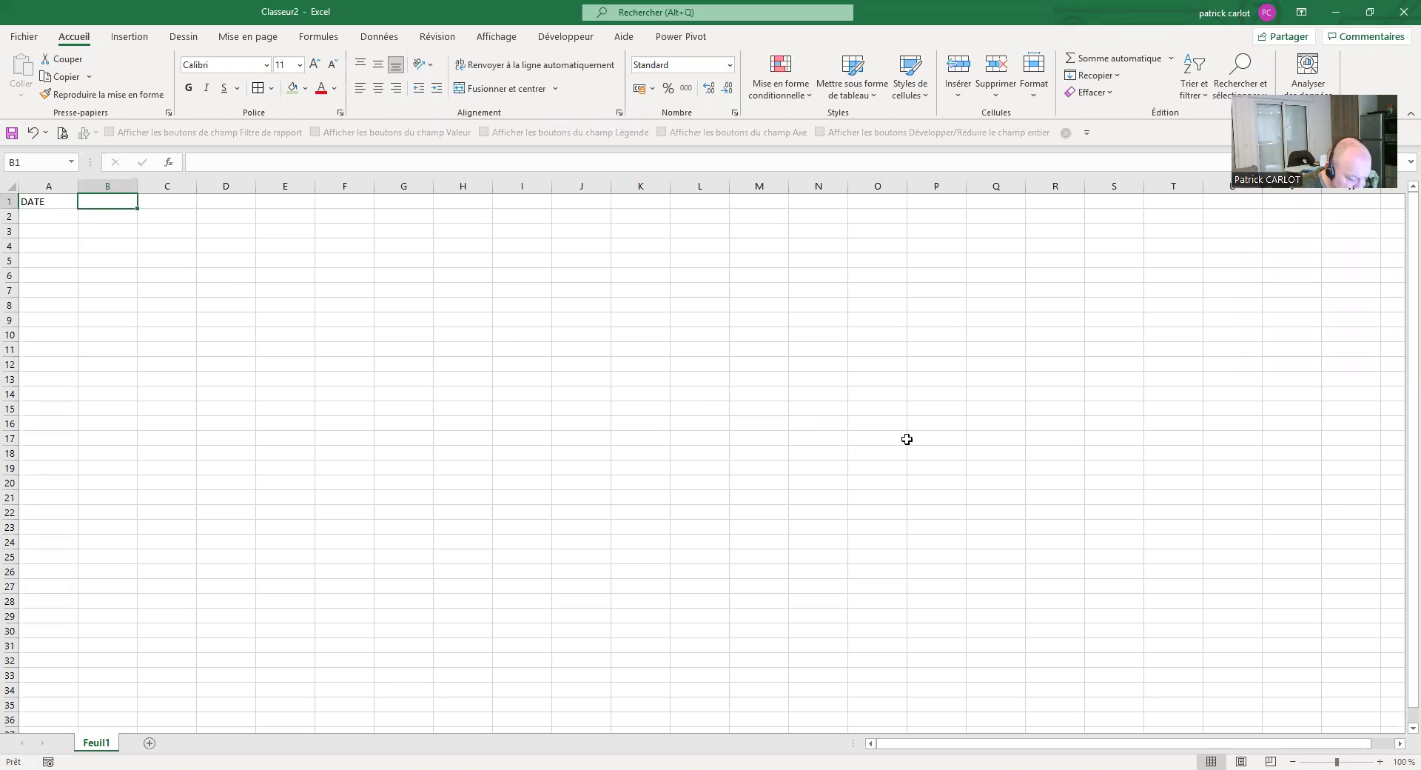
text(JOUR)
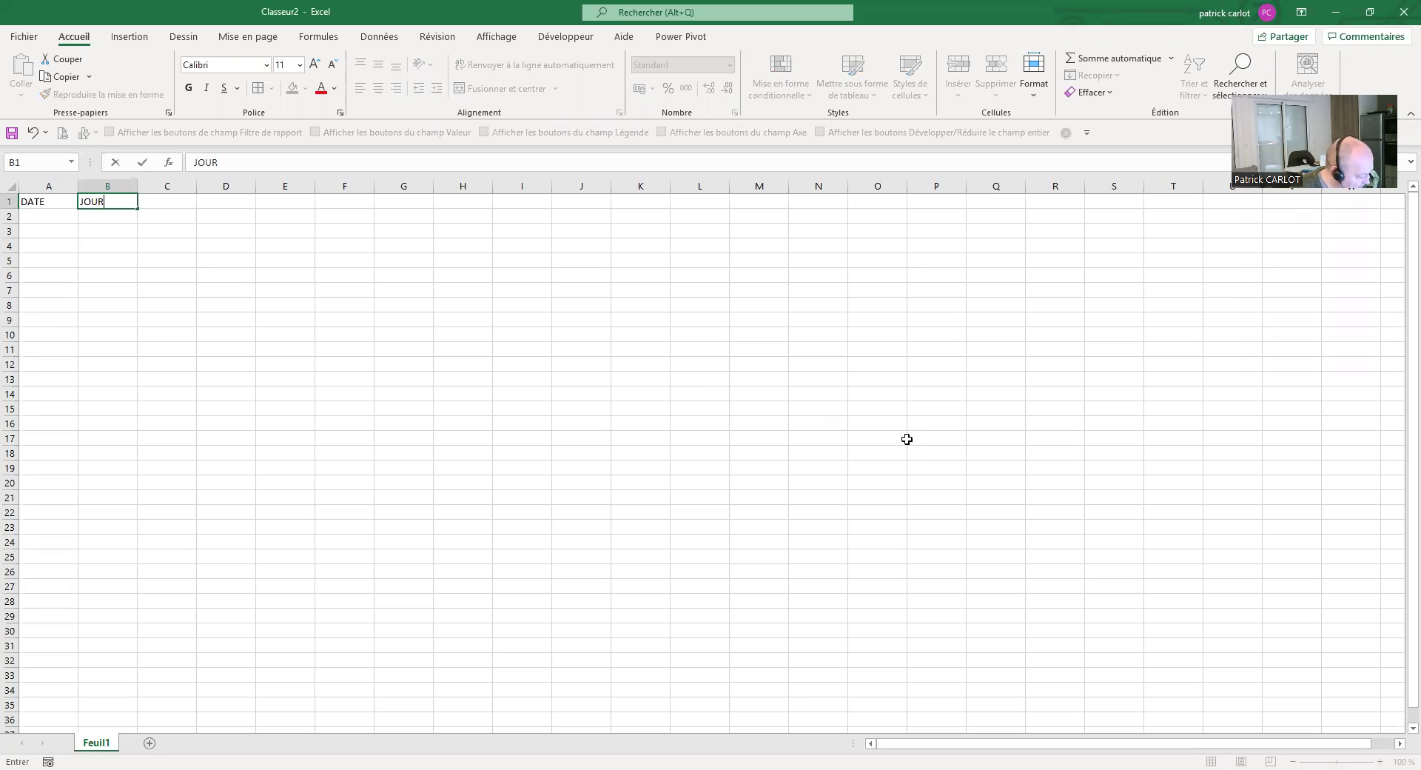
key(Tab)
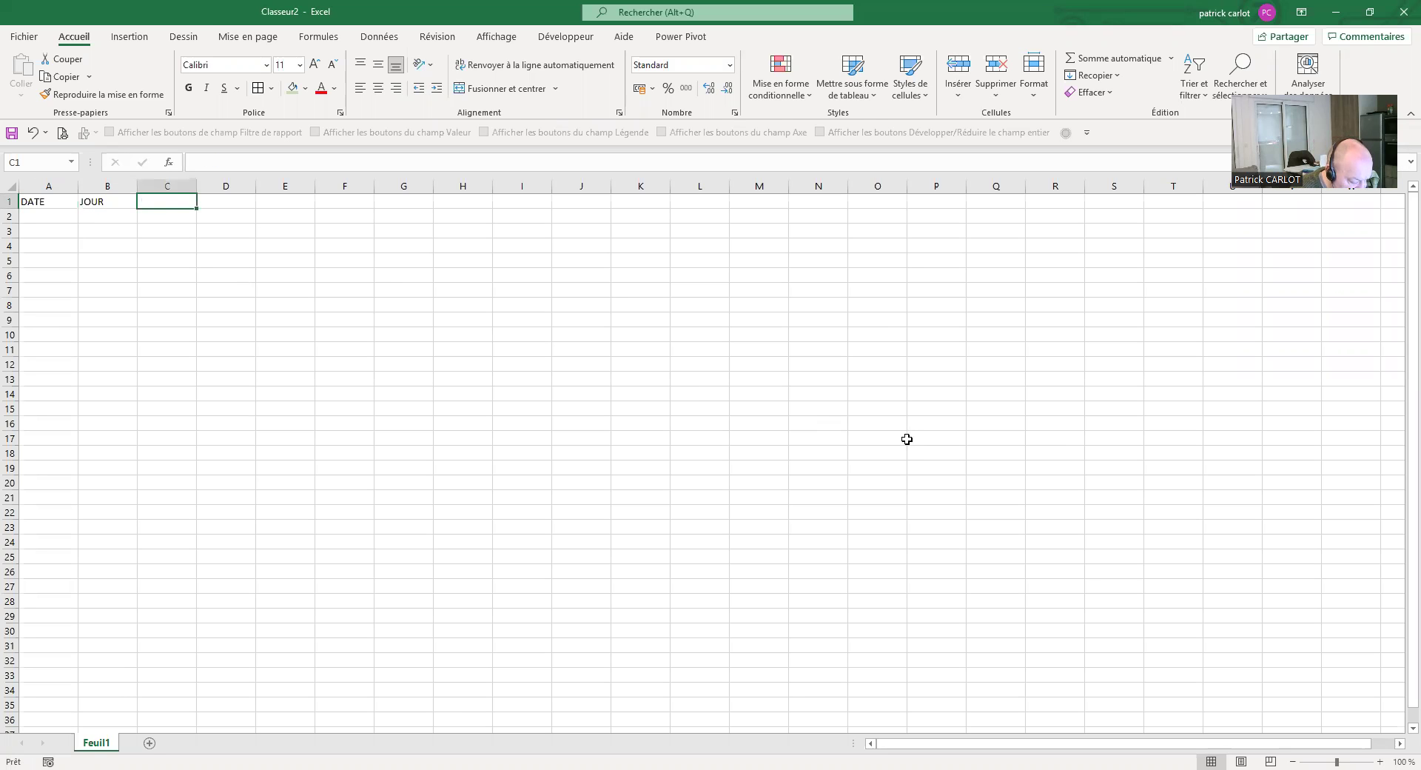
- Add headers in C1 and D1 consisting of the first employee's name followed by HJ and HN respectively
text(JEAN HJ)
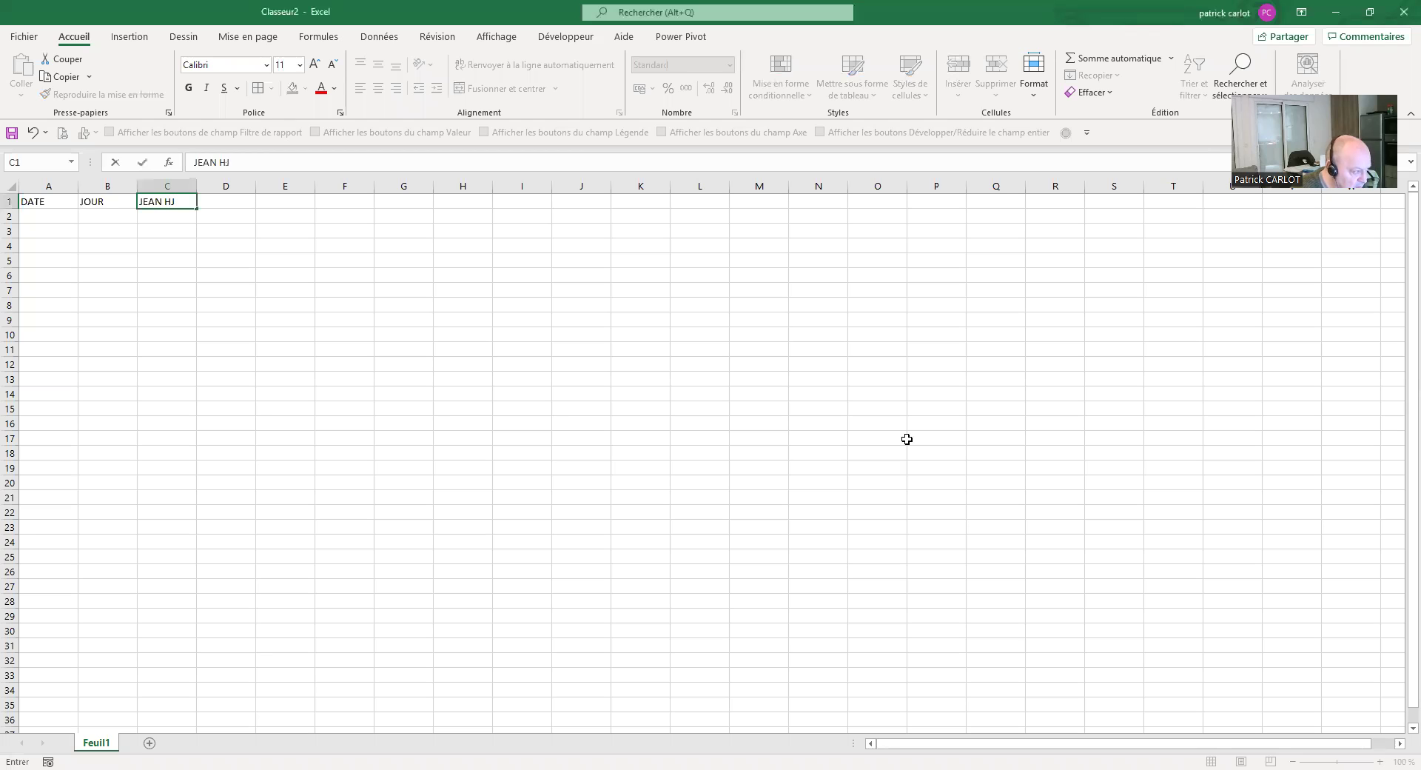
key(Tab)
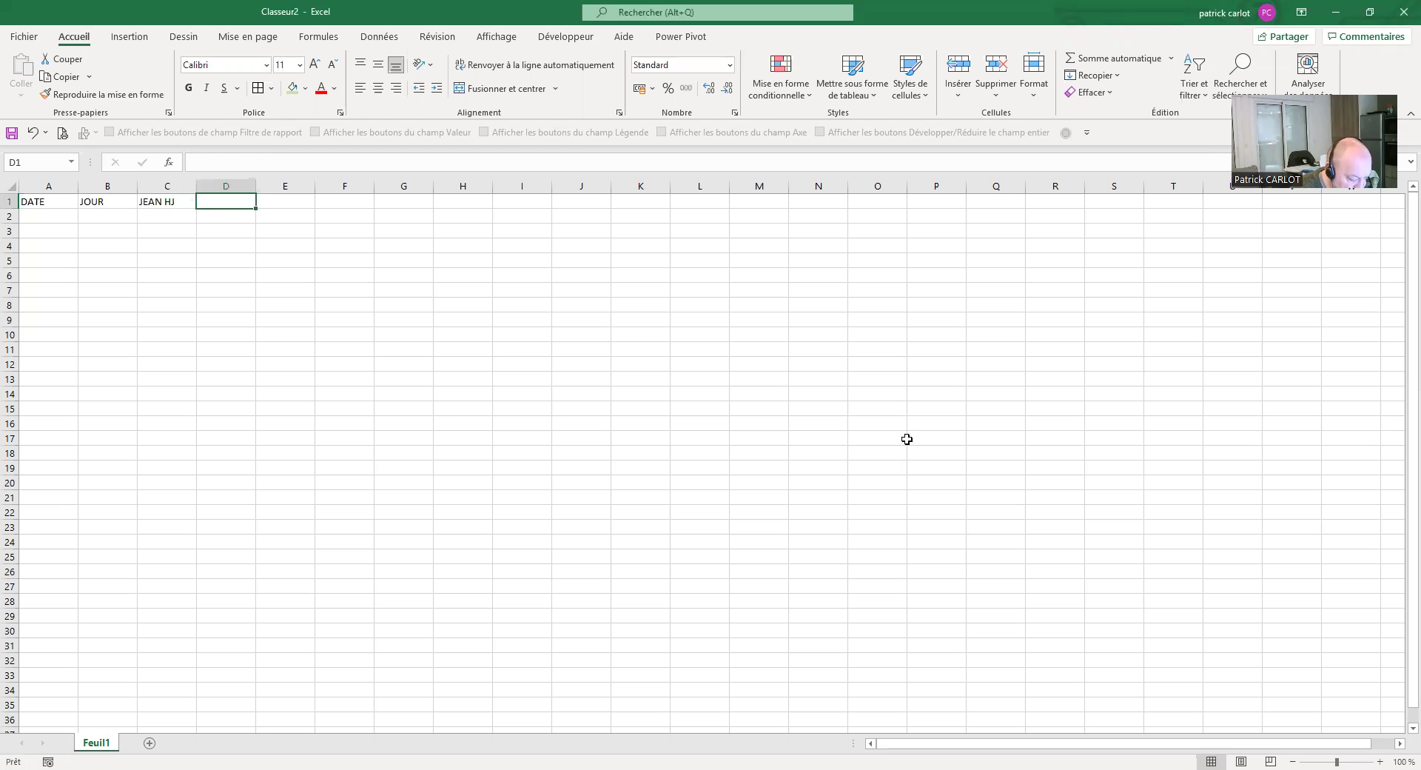
text(JEAN HN)
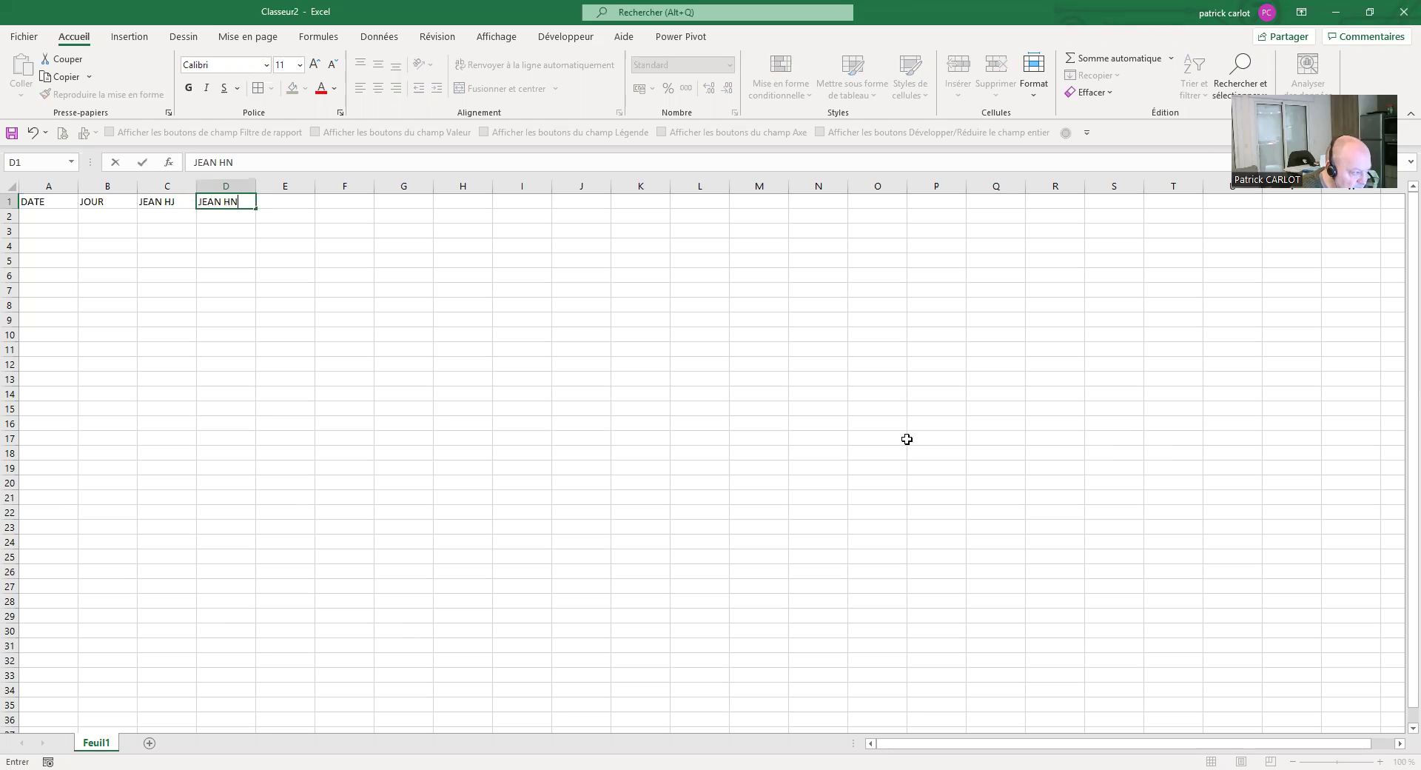
key(Tab)
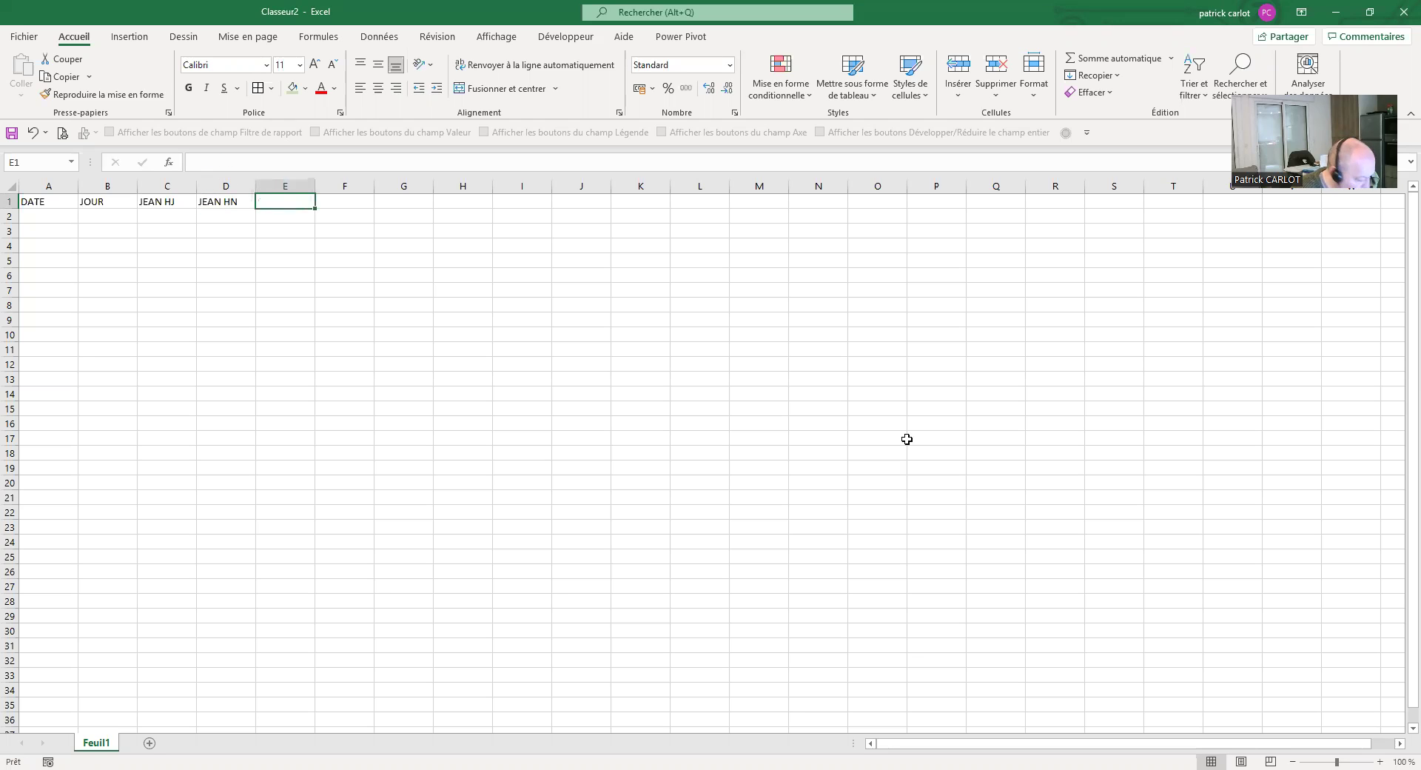
- Add headers in E1 and F1 consisting of the second employee's name followed by HJ and HN respectively
text(GILLES )
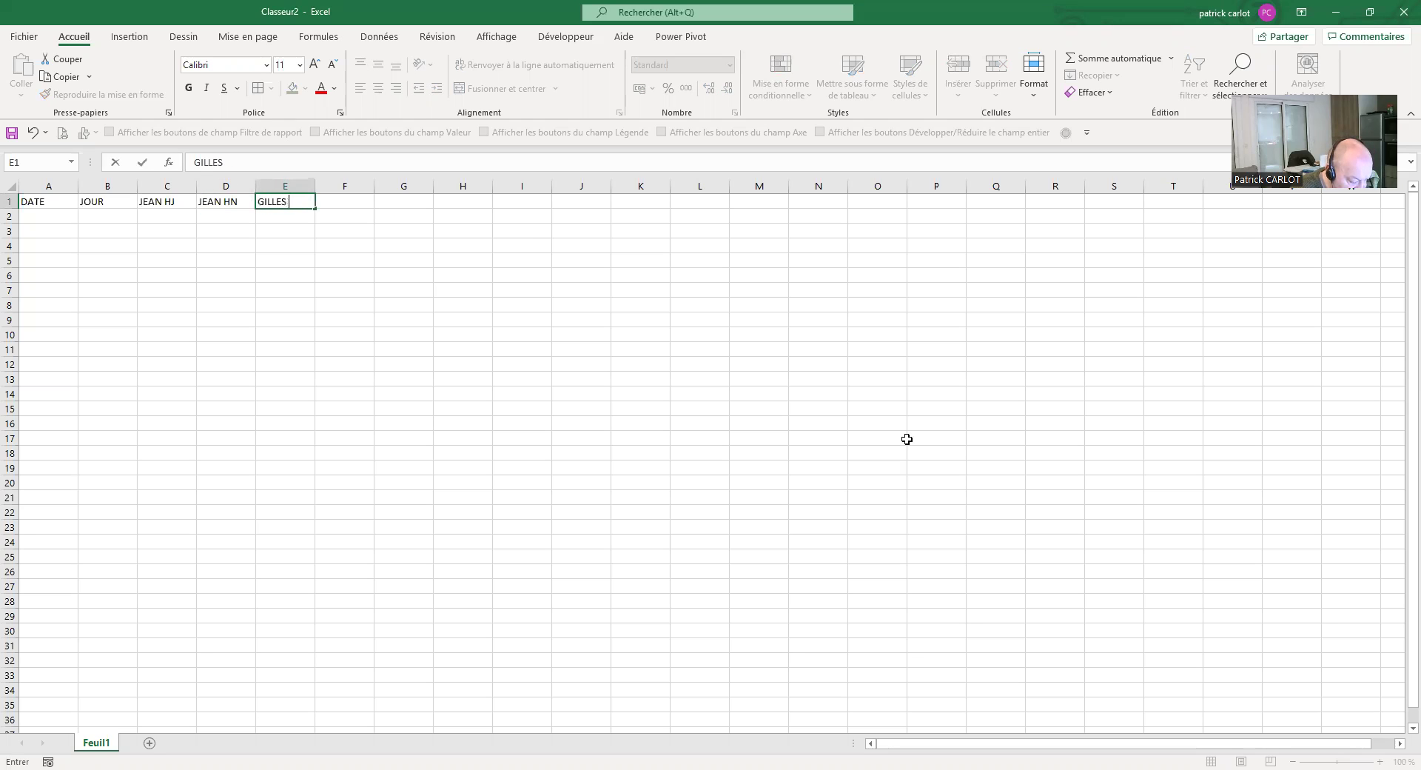
text(HJ)
key(Tab)
text(G)
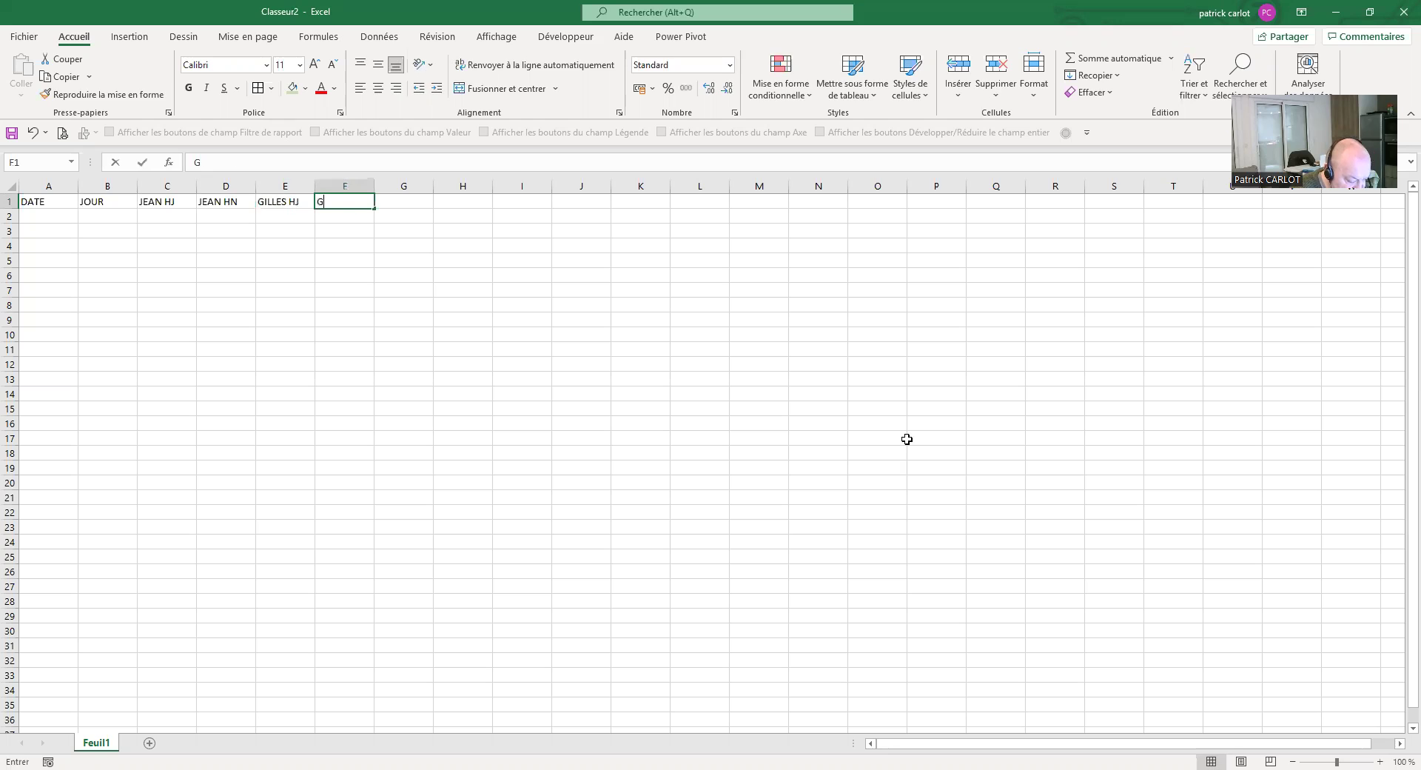
text(ILLES HN)
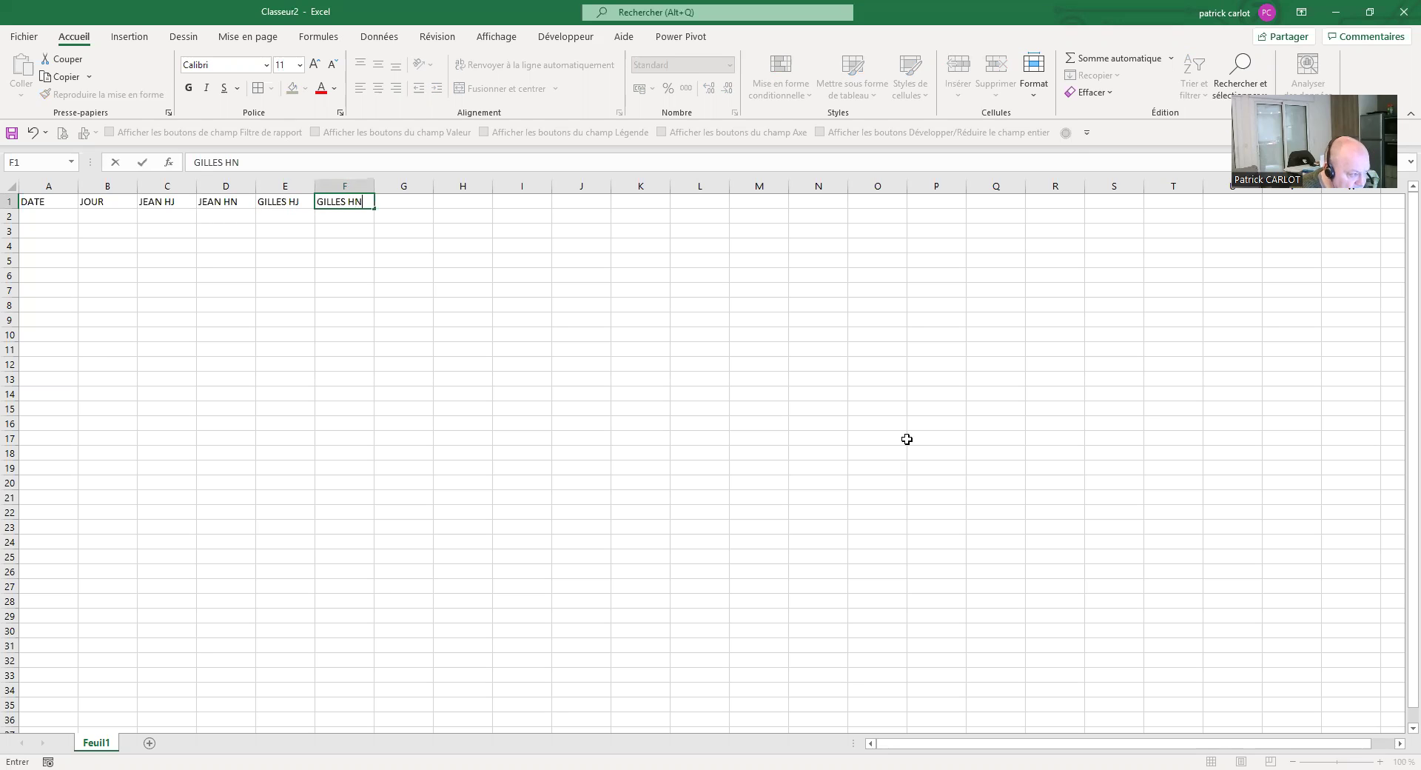
key(Tab)
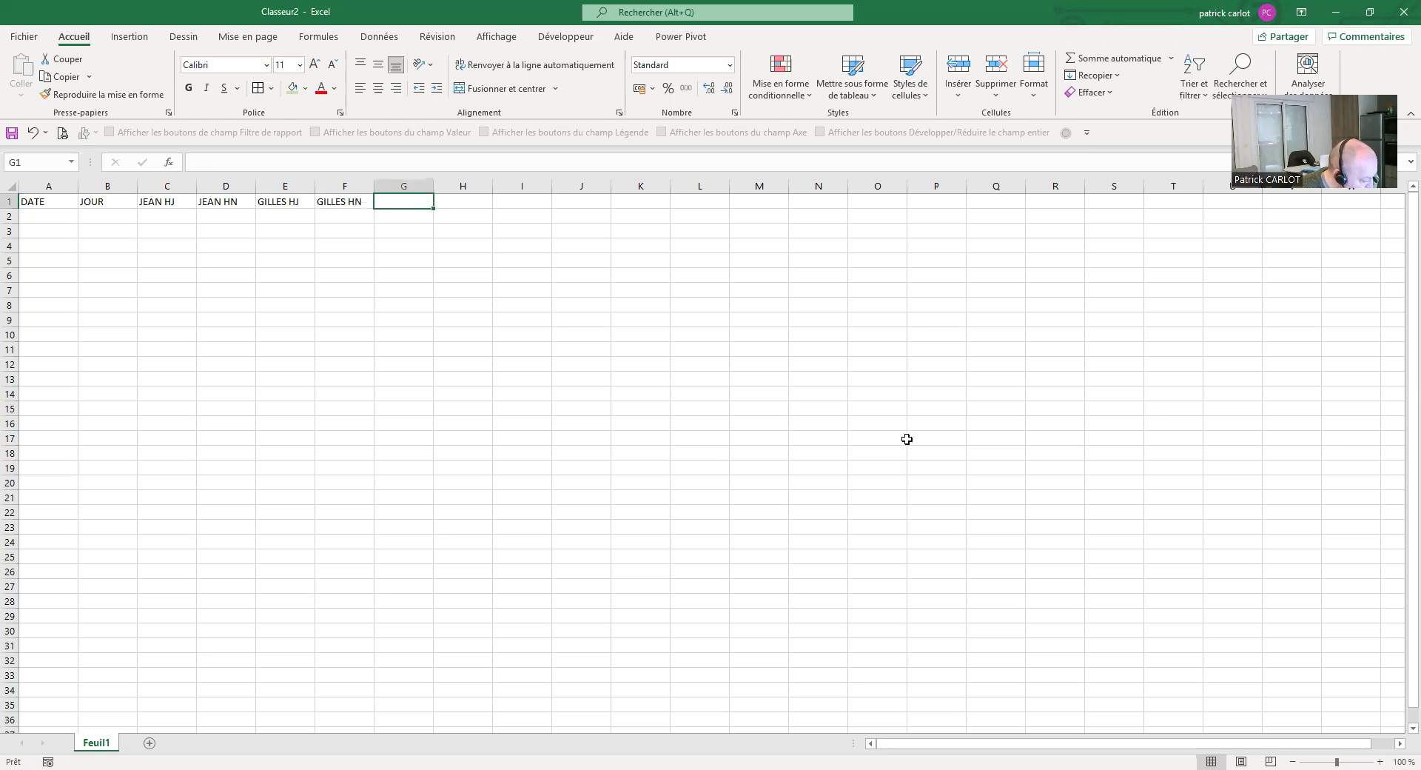
- Add headers in G1 and H1 consisting of the third employee's name followed by HJ and HN respectively
text(BERNARD HJ)
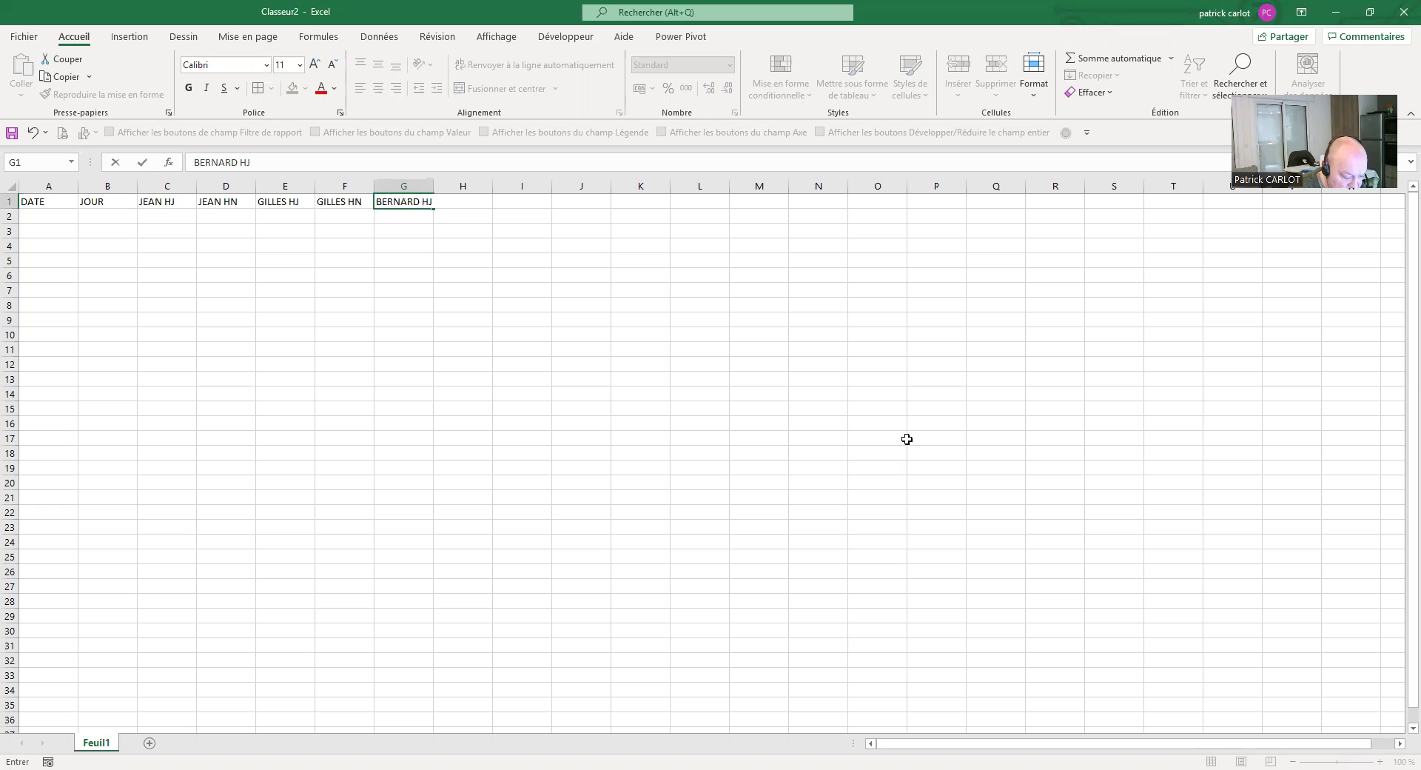
key(Tab)
text(BERNARD HN)
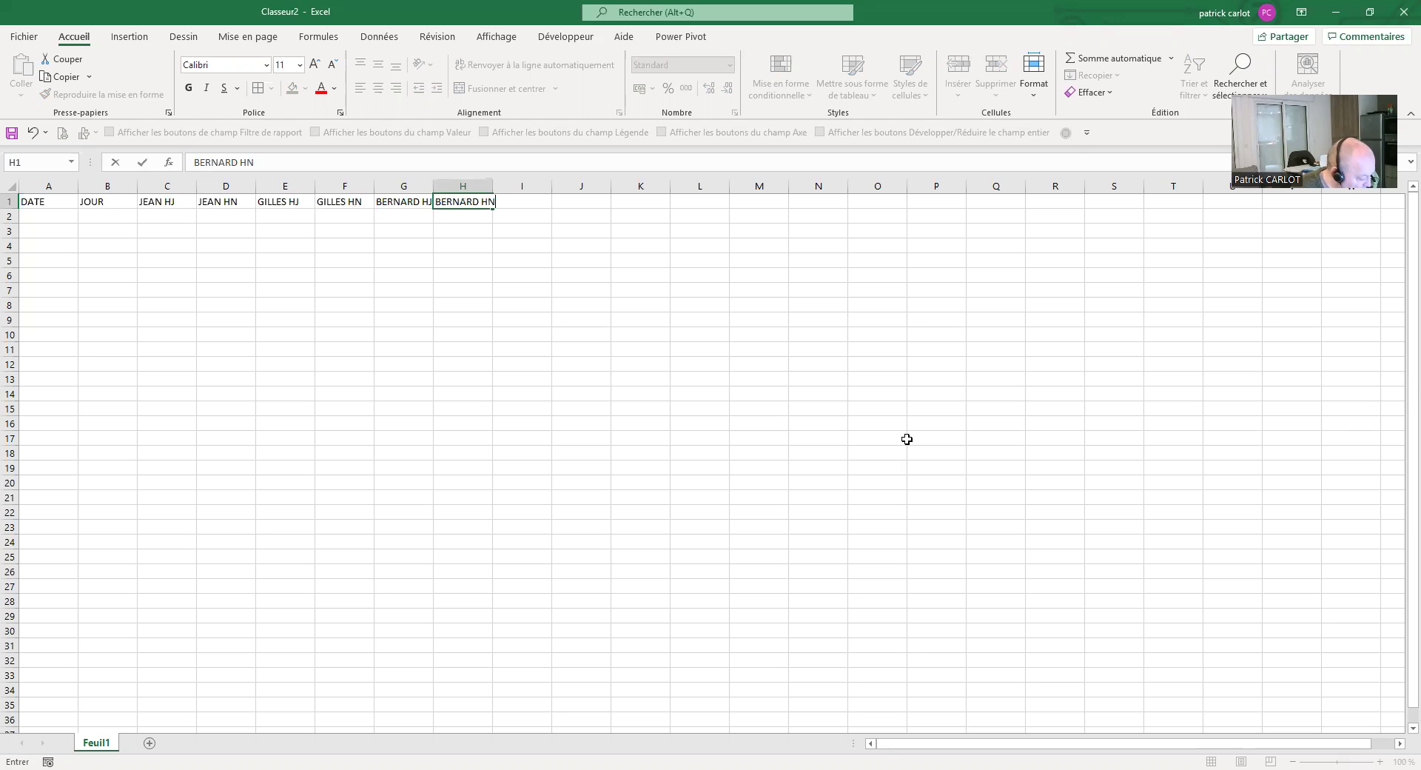
key(Tab)
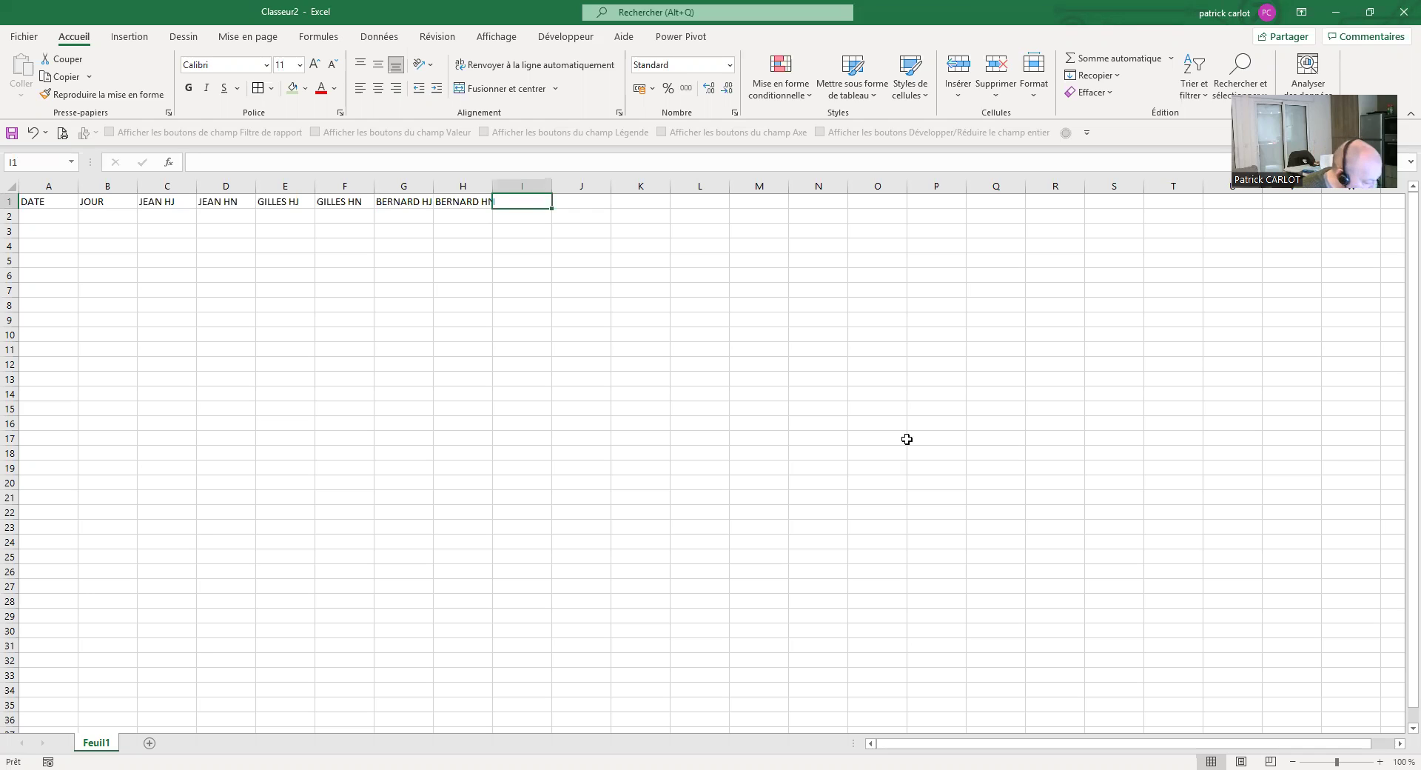
- Enter the cost headers "COUT HJ à 14€" in I1 and "COUT HN à 21€" in J1
text(COUT HJ à 14)
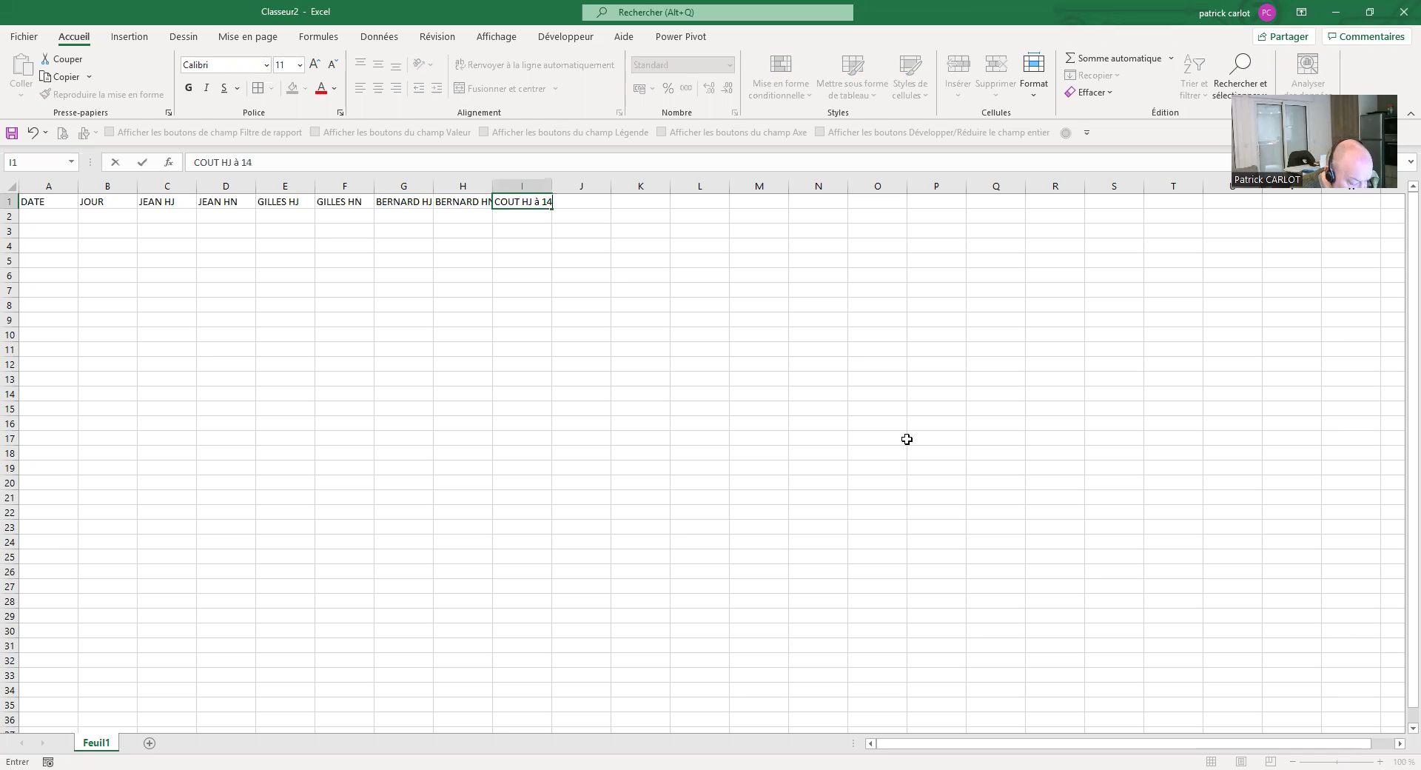
text(€)
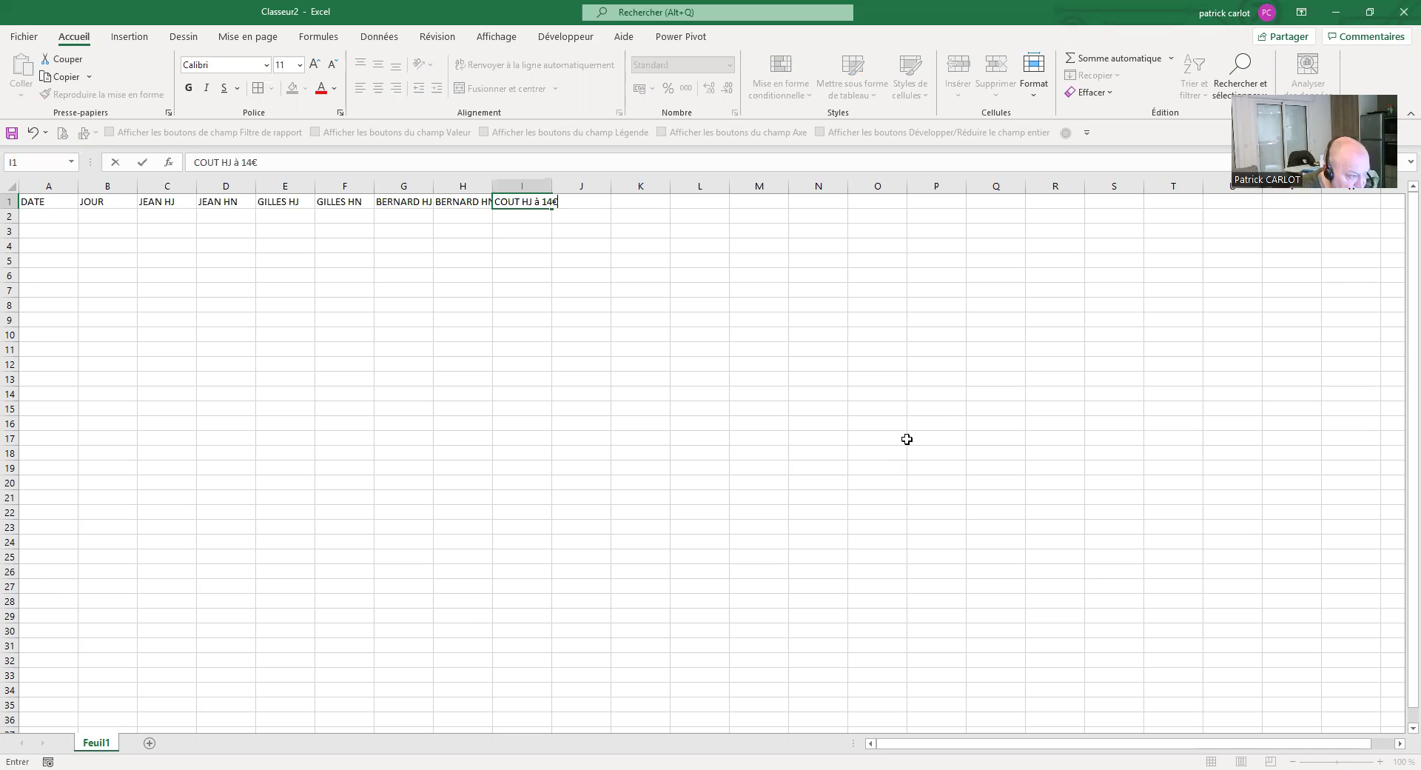
key(Tab)
text(COU)
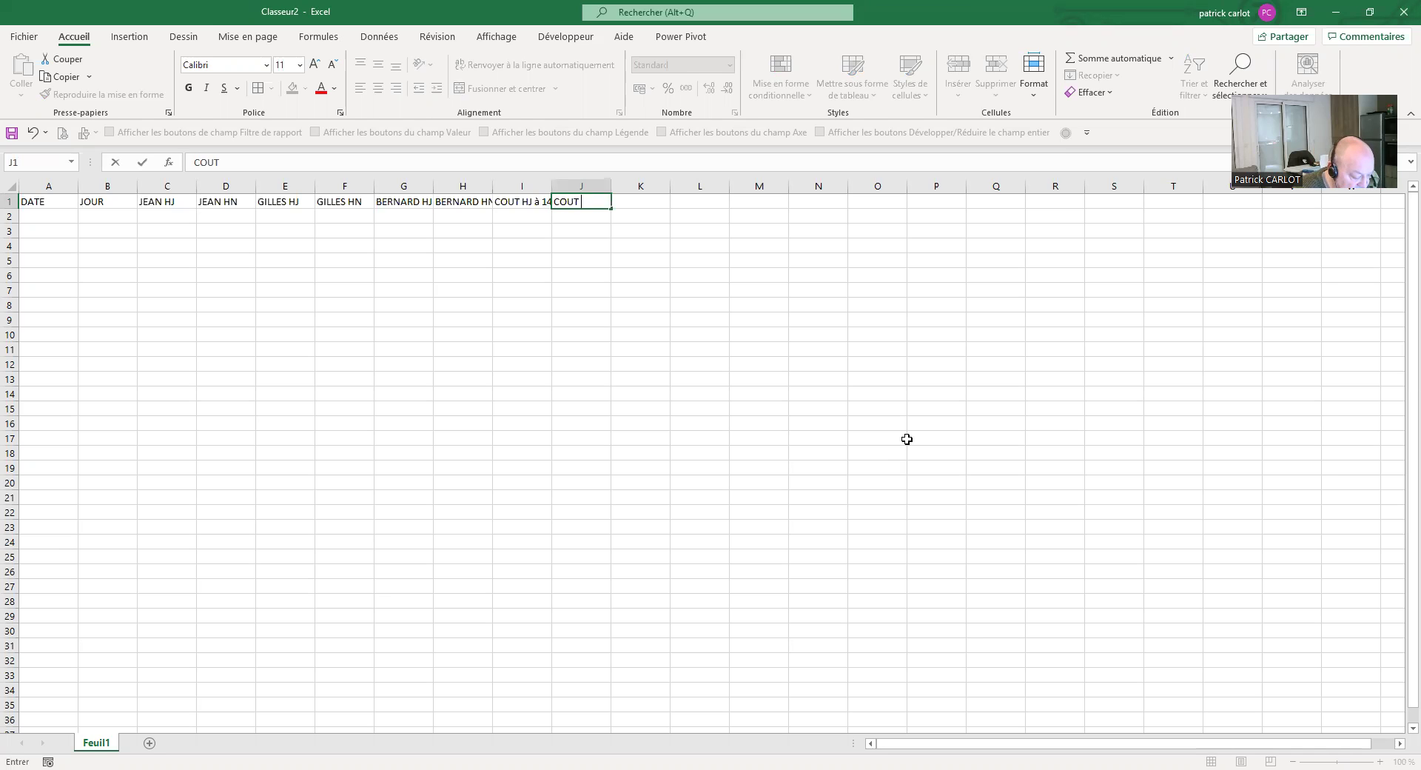
text(T HN à)
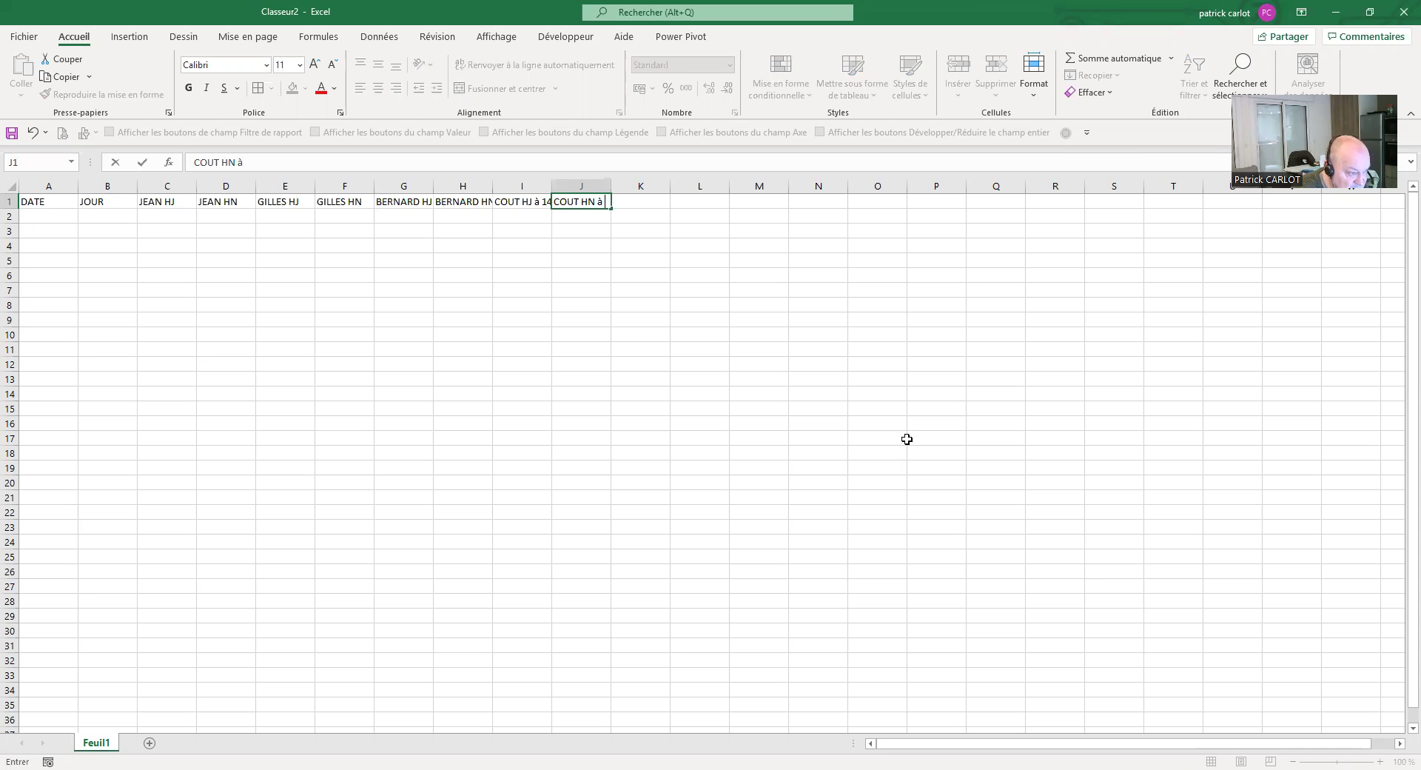
text( 21€)
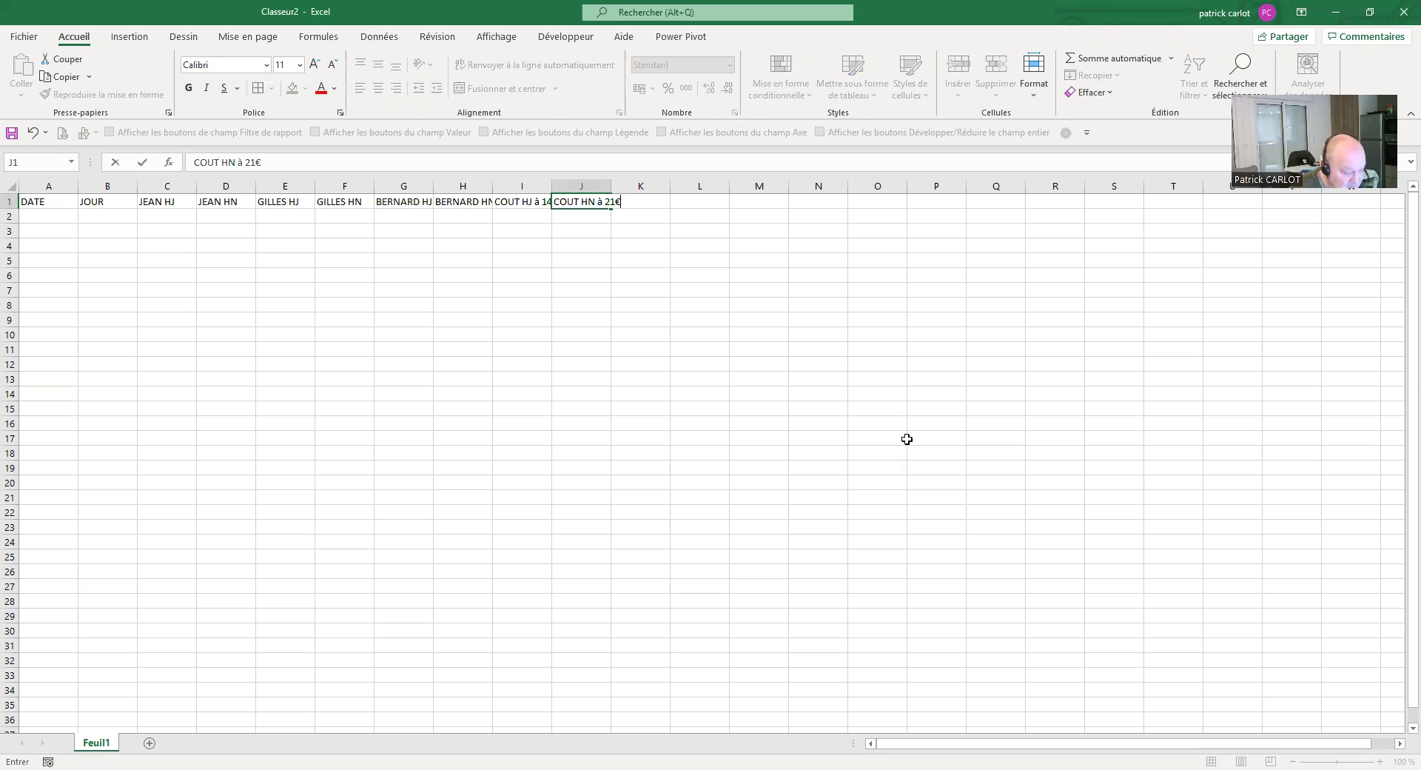
key(Tab)
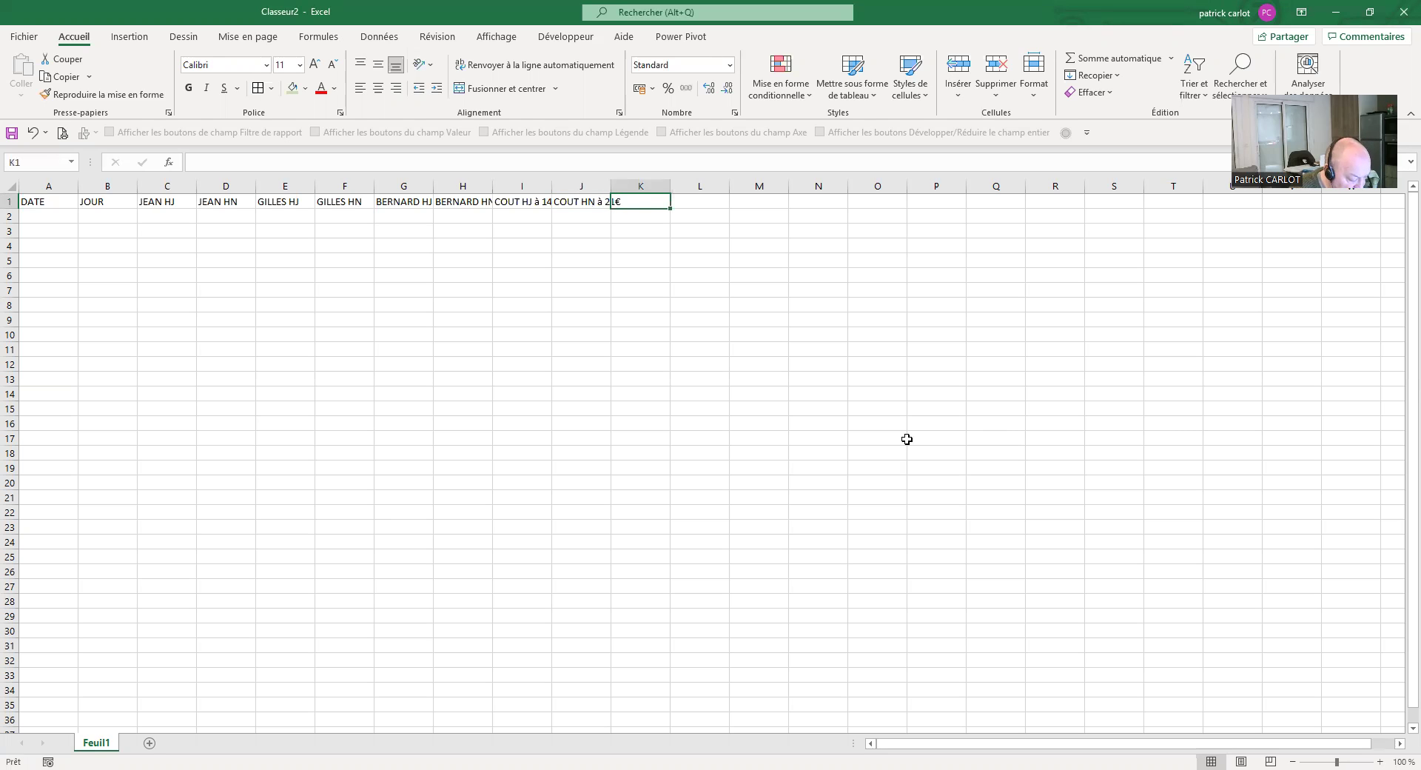
- Enter the header SALAIRE SEMAINE in cell K1
text(SALAI)
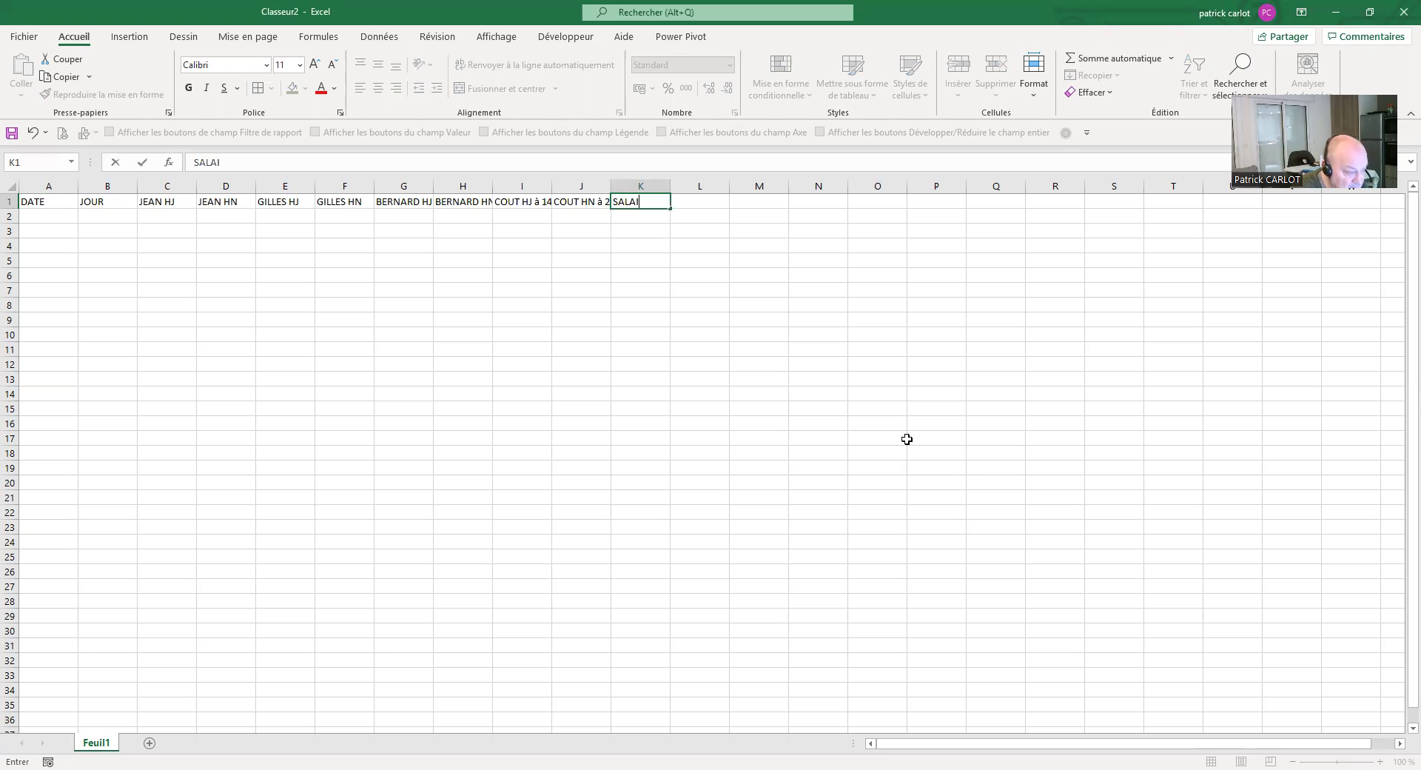
text(RE SEMAIN)
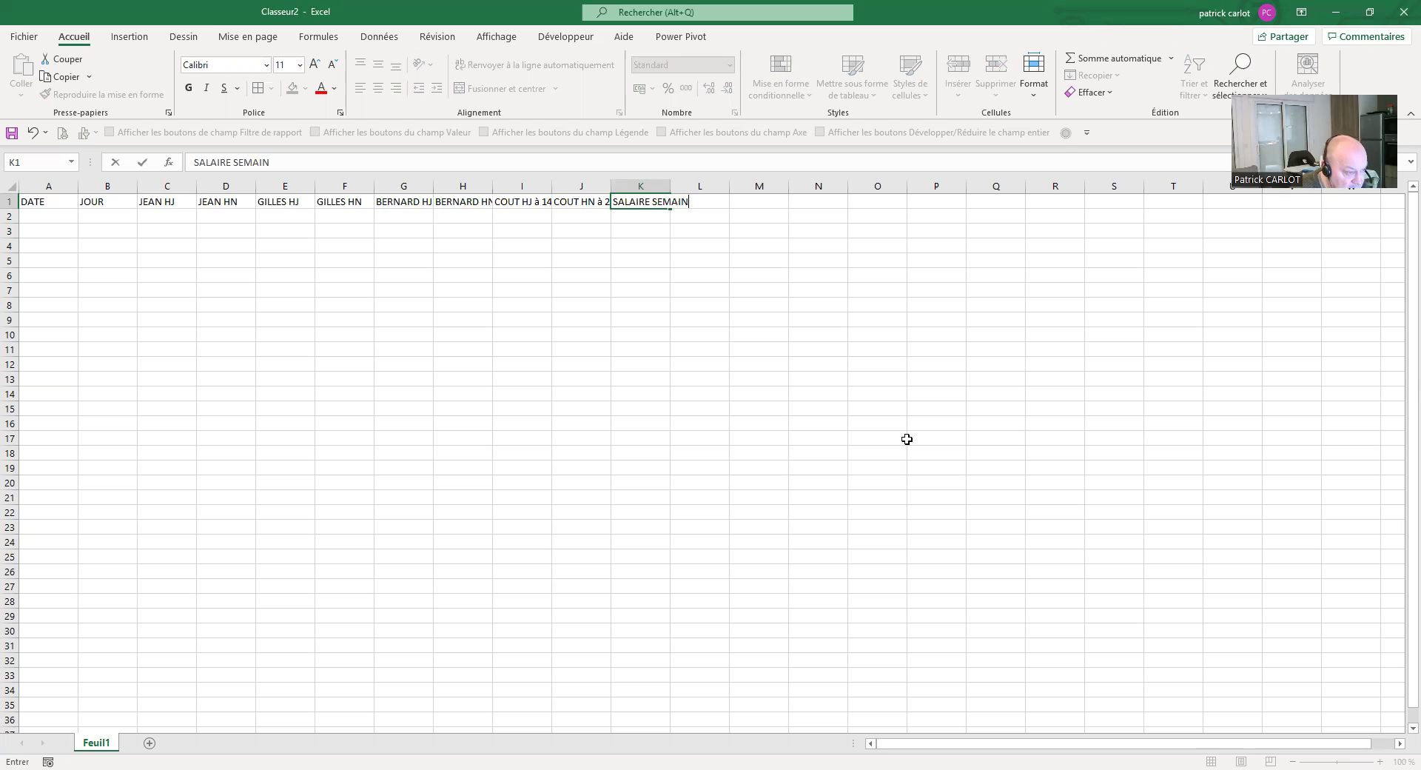
text(E)
key(Return)
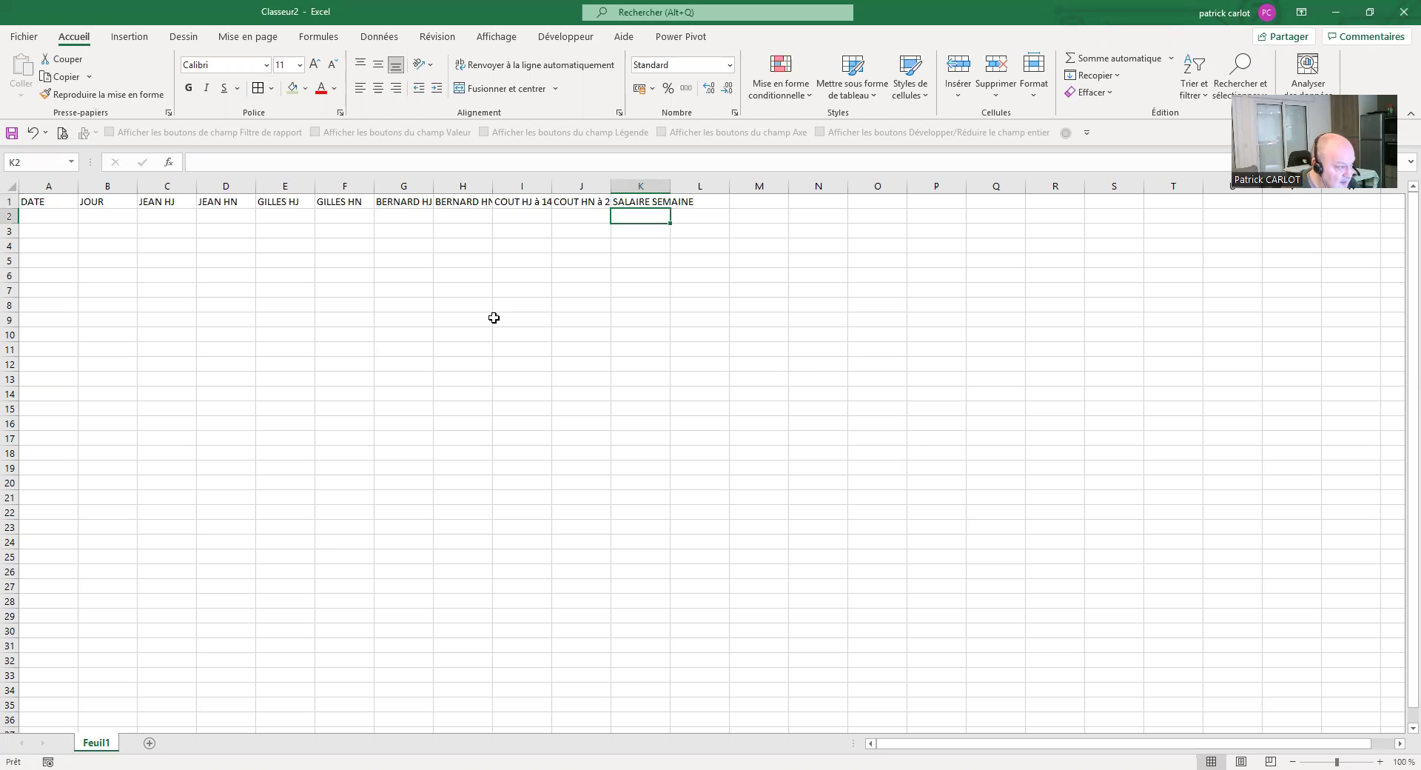
- Autofit columns A to K to their header texts and widen columns A and B
click(71, 191)
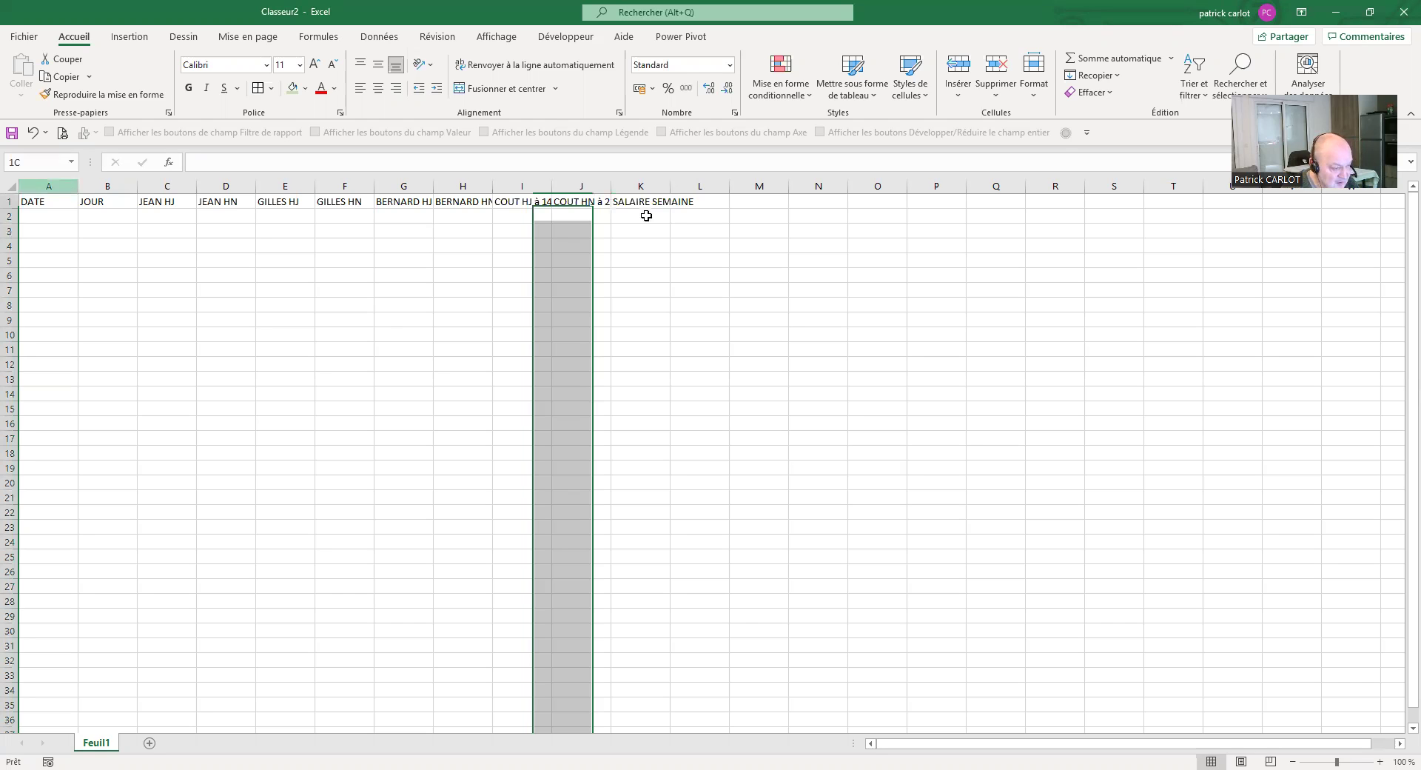
drag(637, 271, 640, 268)
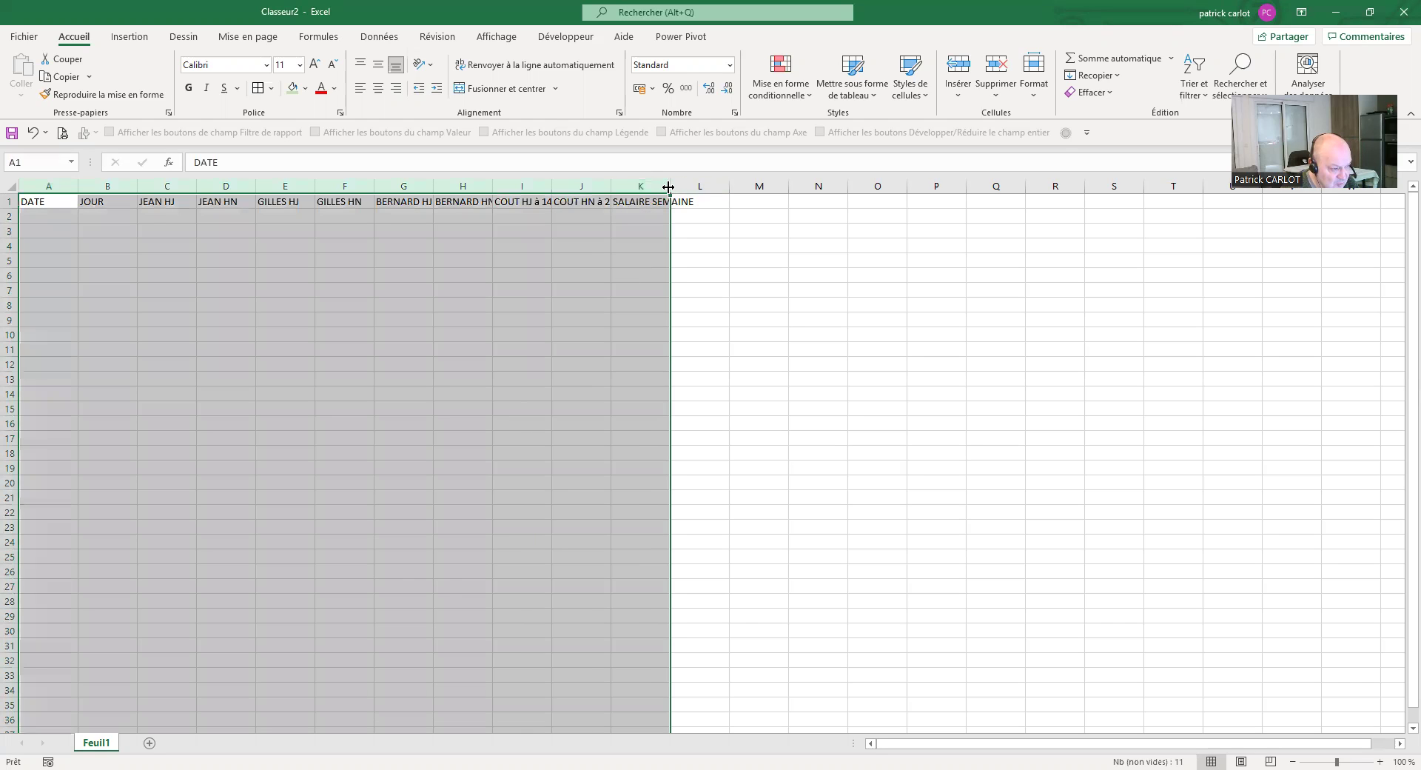
double_click(670, 186)
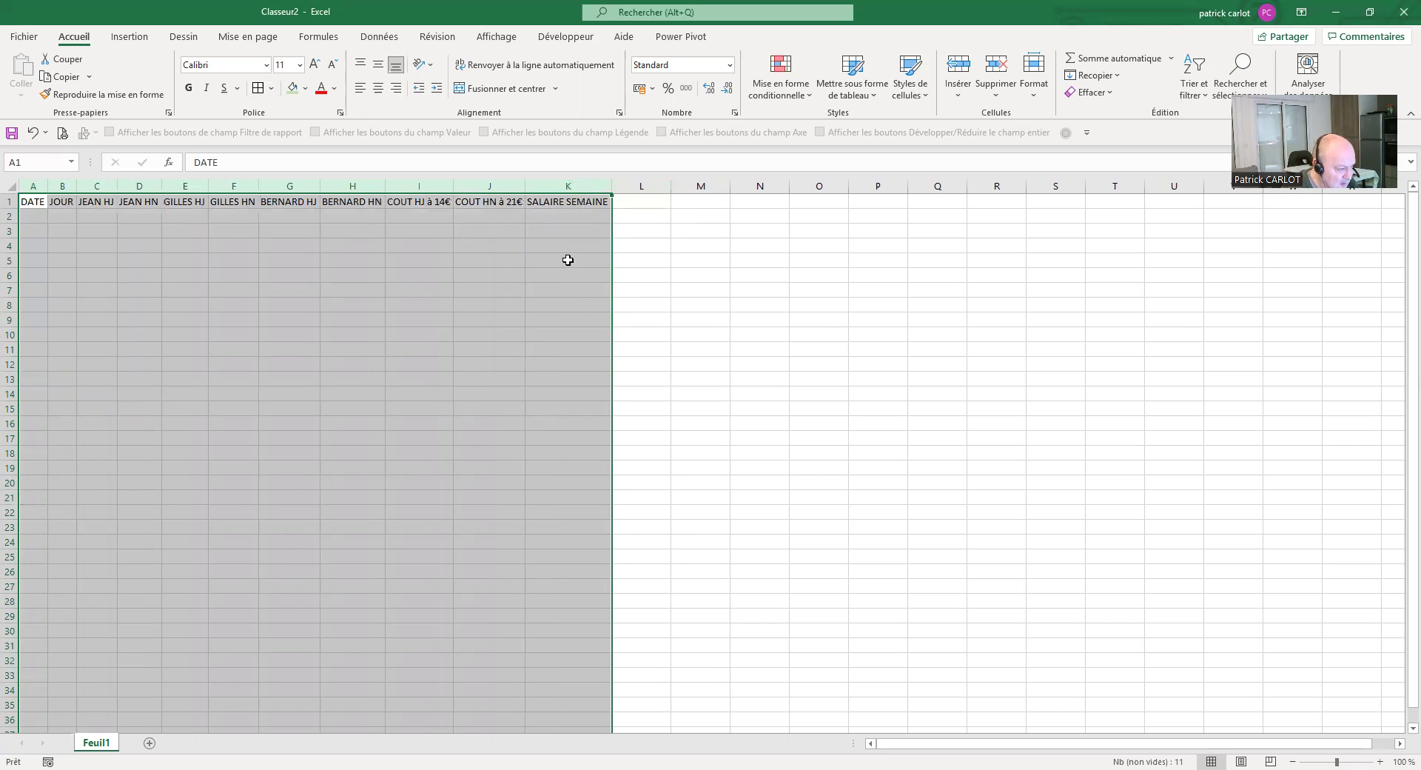
click(253, 275)
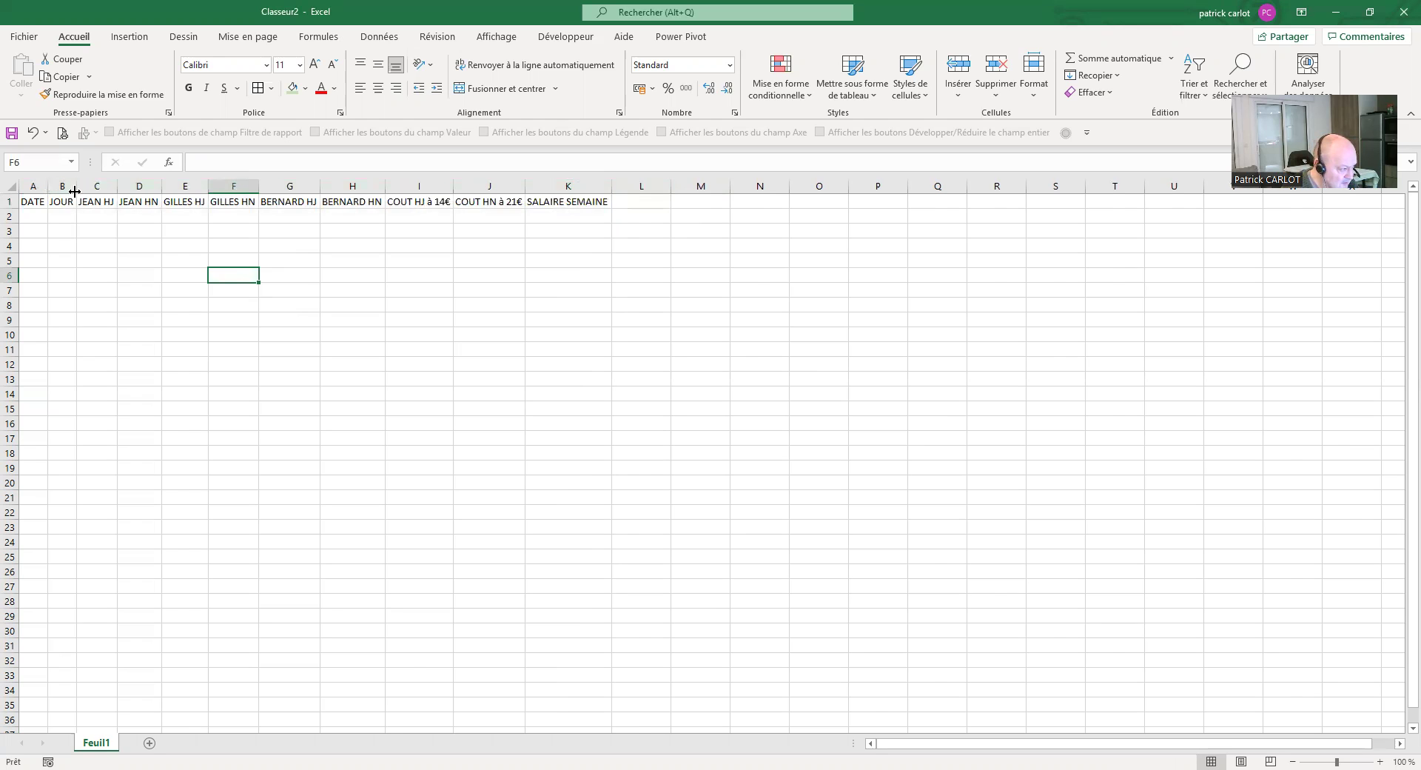
drag(75, 192, 143, 190)
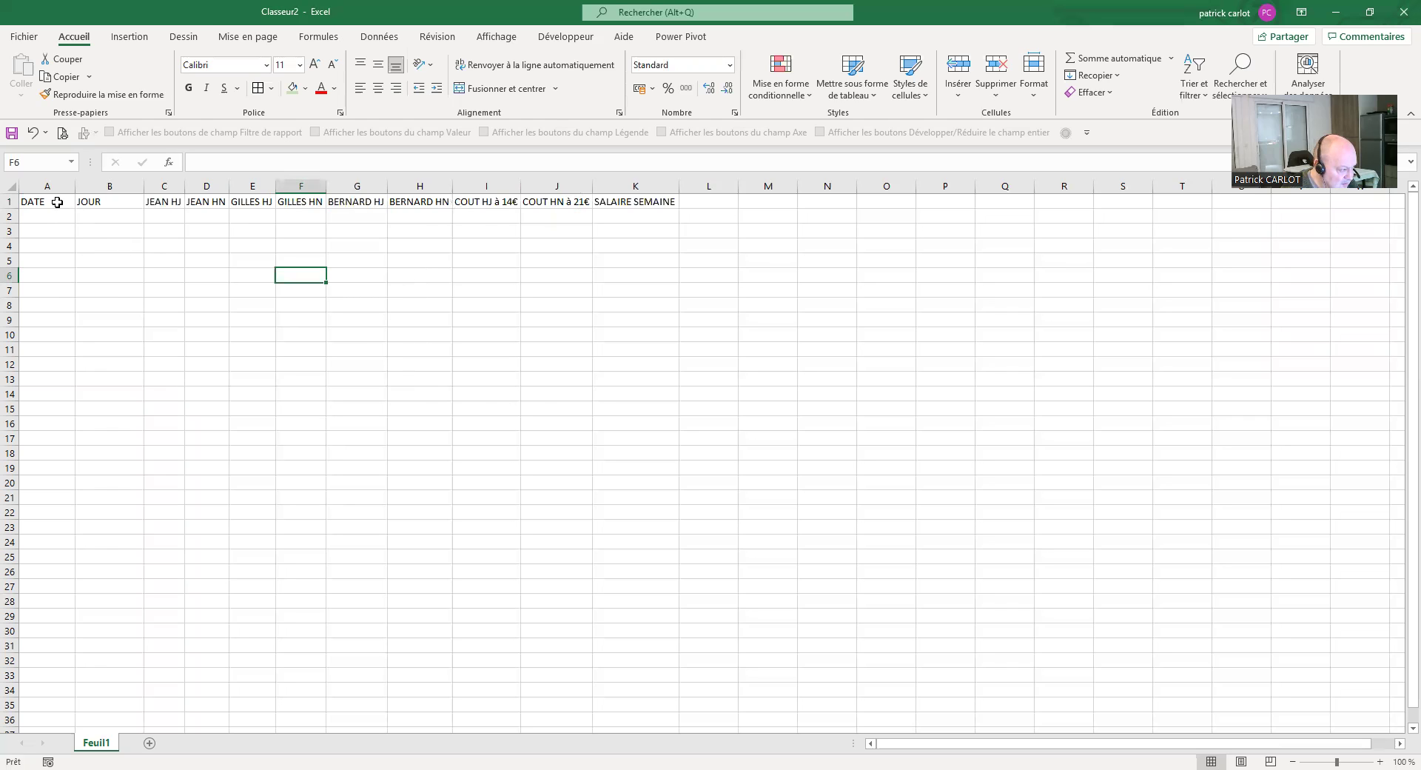
- Enter LUNDI in B2 and fill the weekday series down to DIMANCHE in B8
click(102, 219)
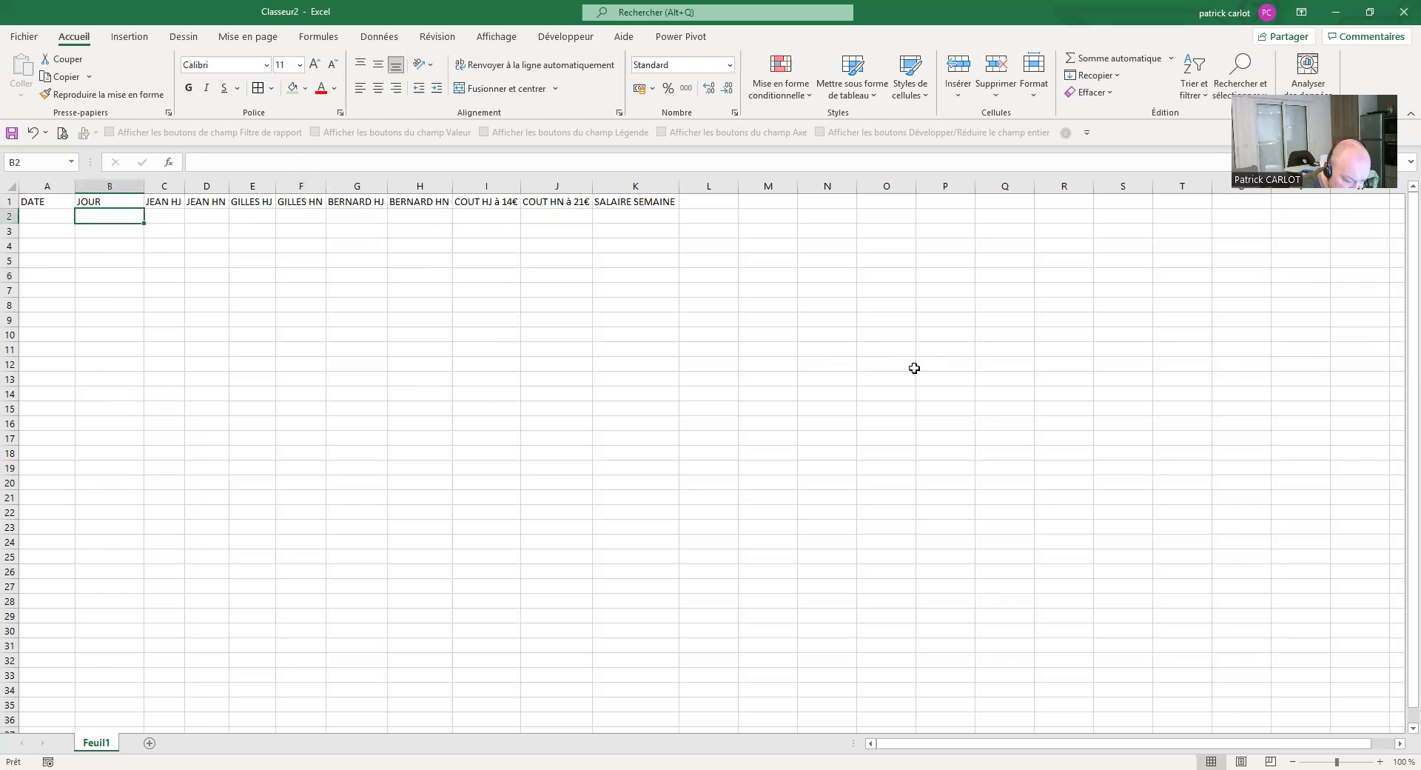
text(LUNDI)
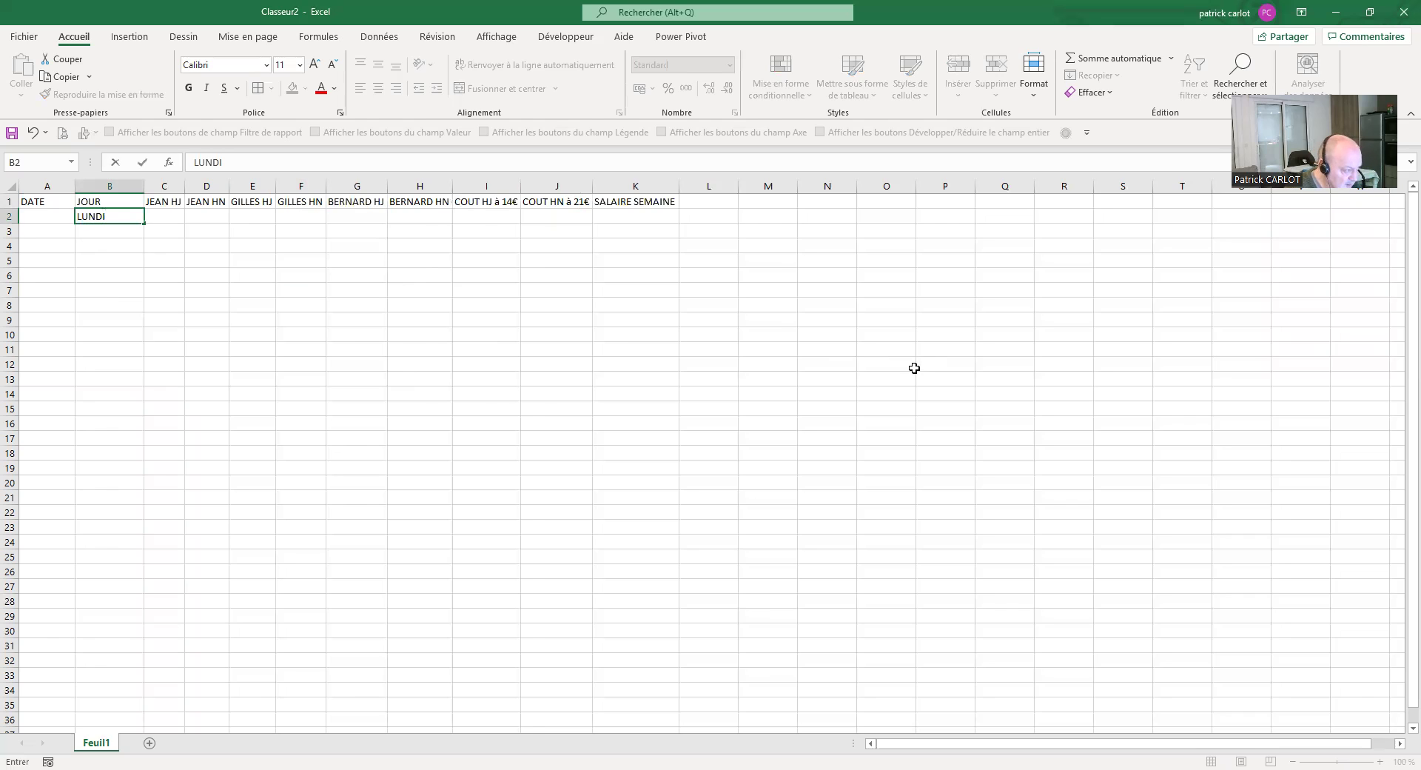
key(Return)
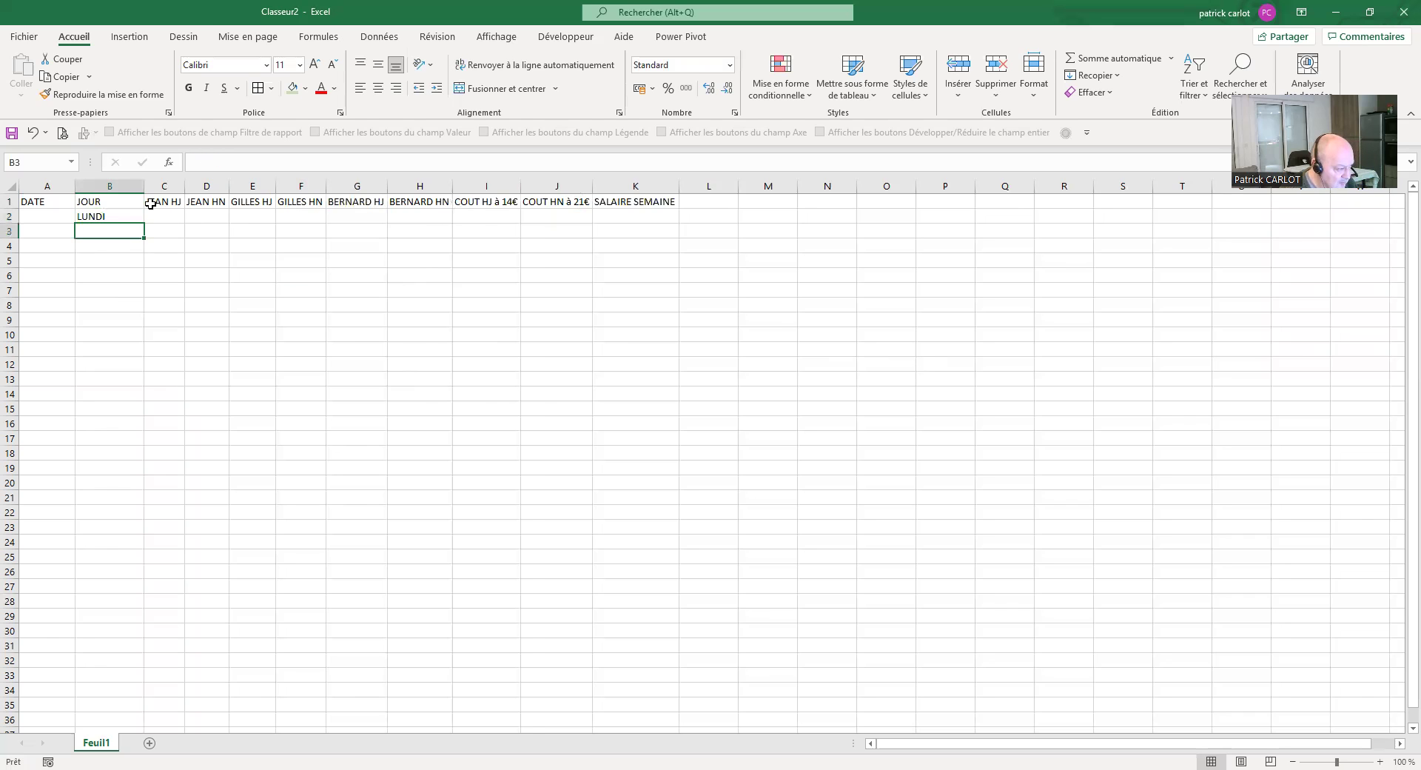
click(120, 218)
drag(144, 224, 205, 311)
click(233, 305)
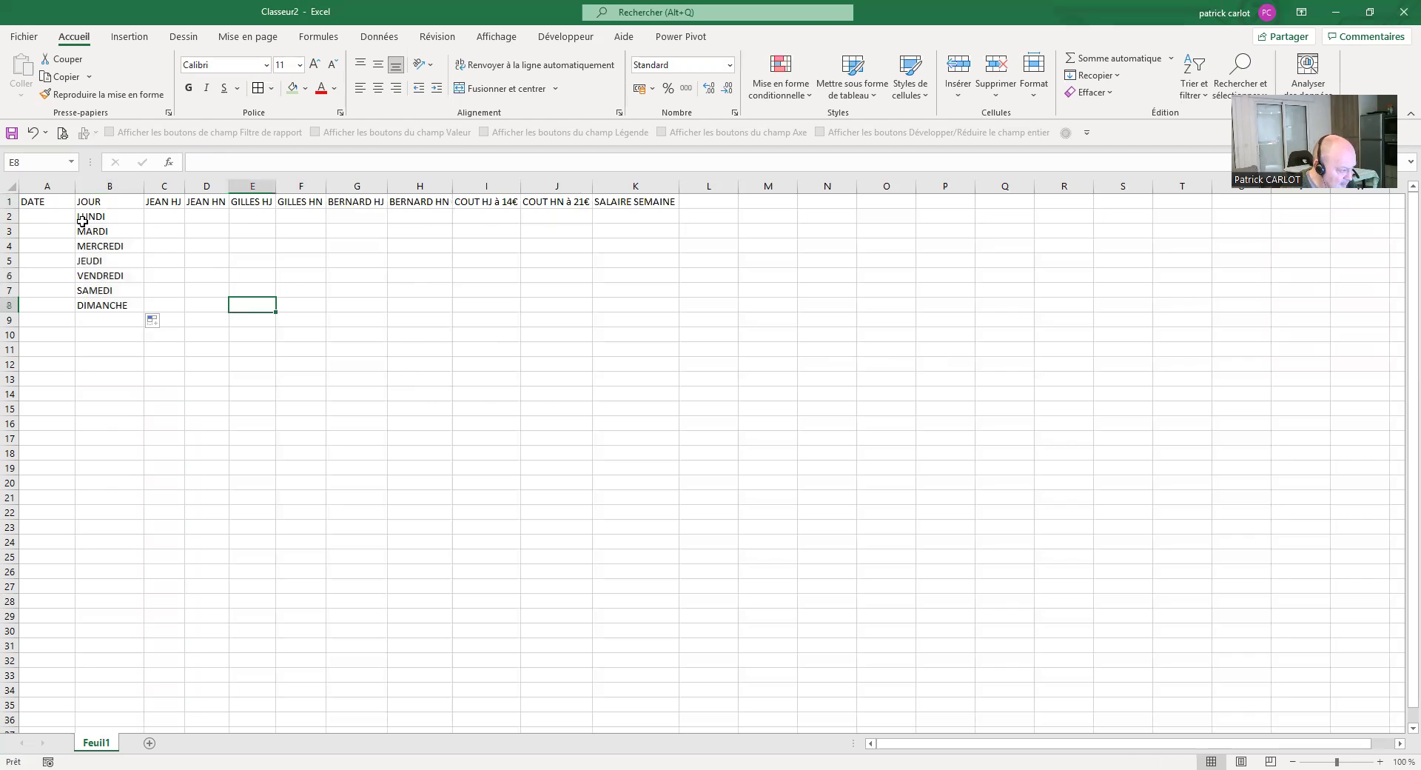
- Enter the date 21/02/2022 in A2 and fill the daily series down to A8
drag(67, 217, 85, 220)
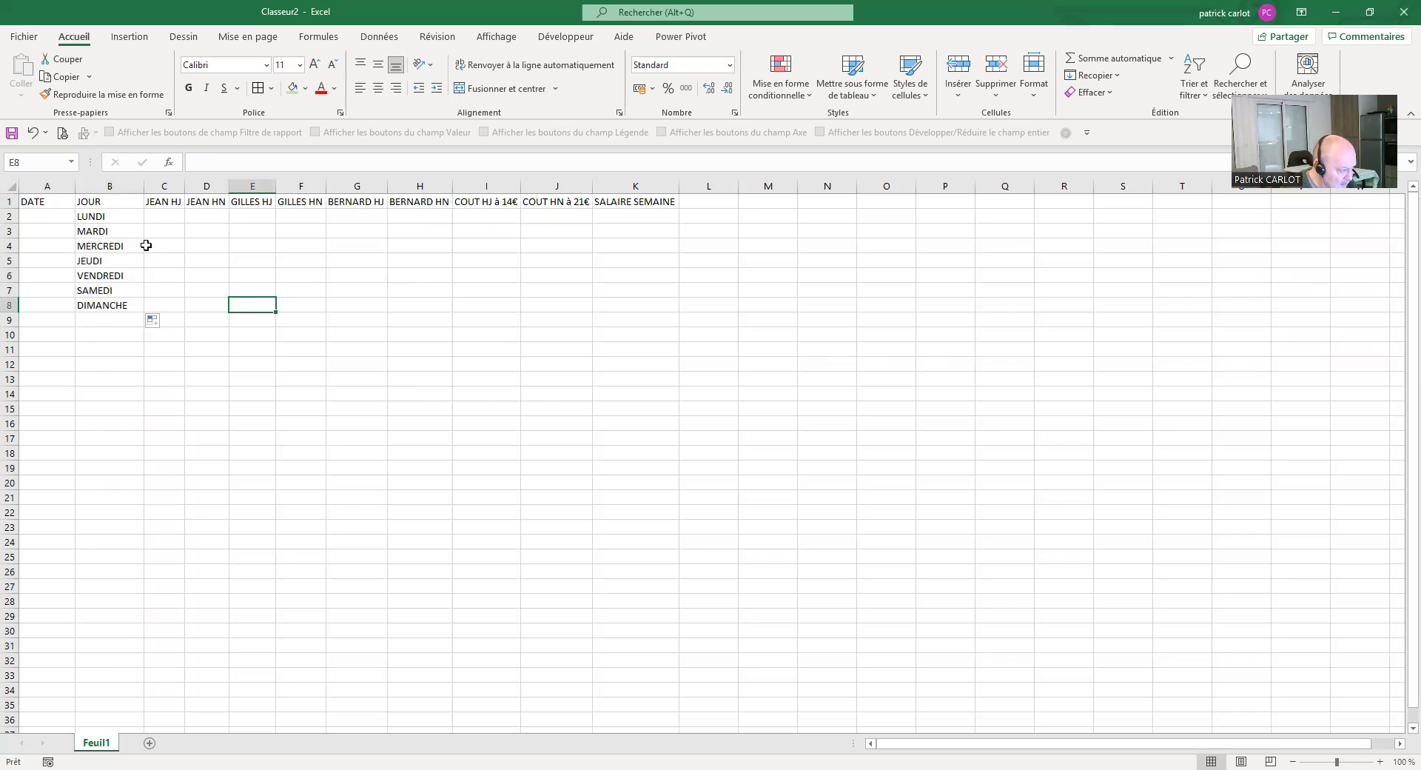
click(39, 215)
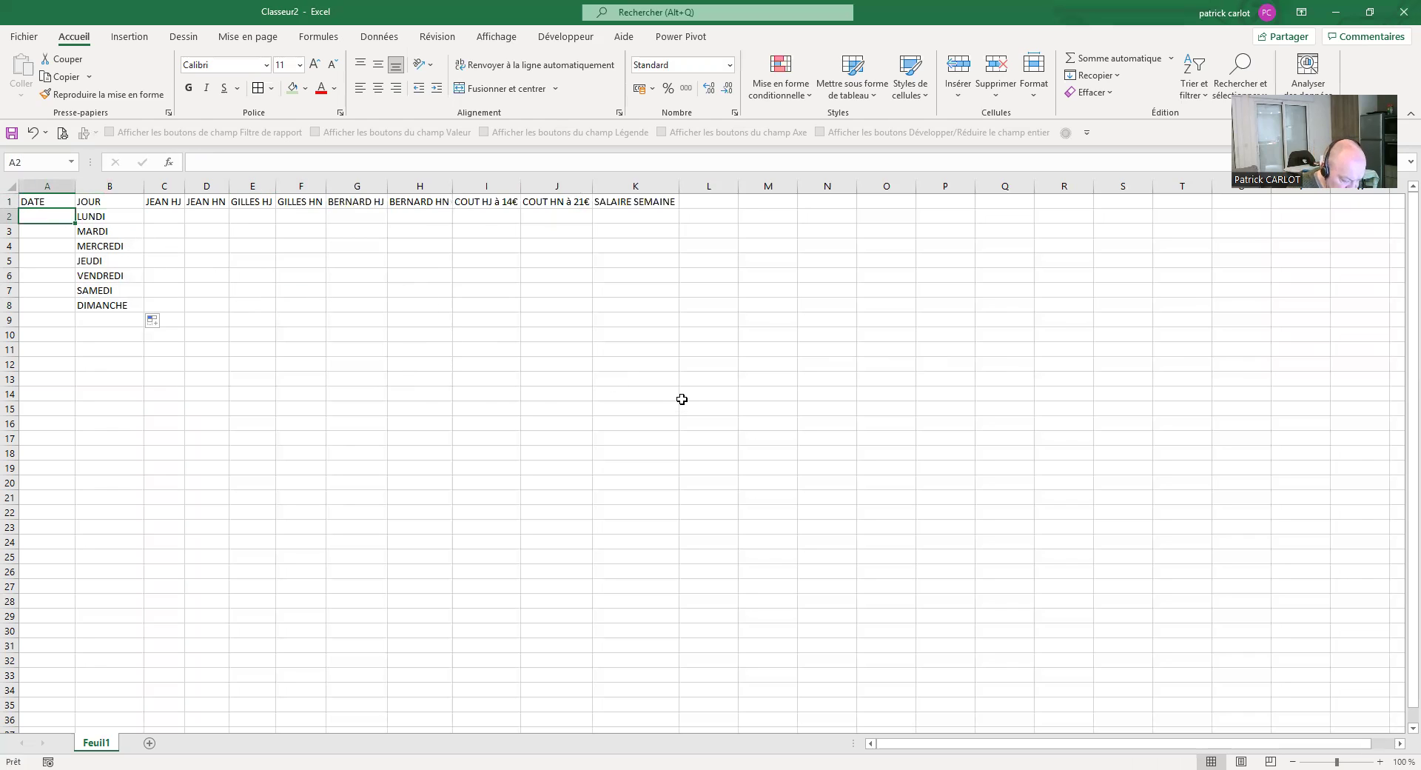
key(ctrl+semicolon)
key(Return)
click(49, 218)
drag(75, 223, 73, 305)
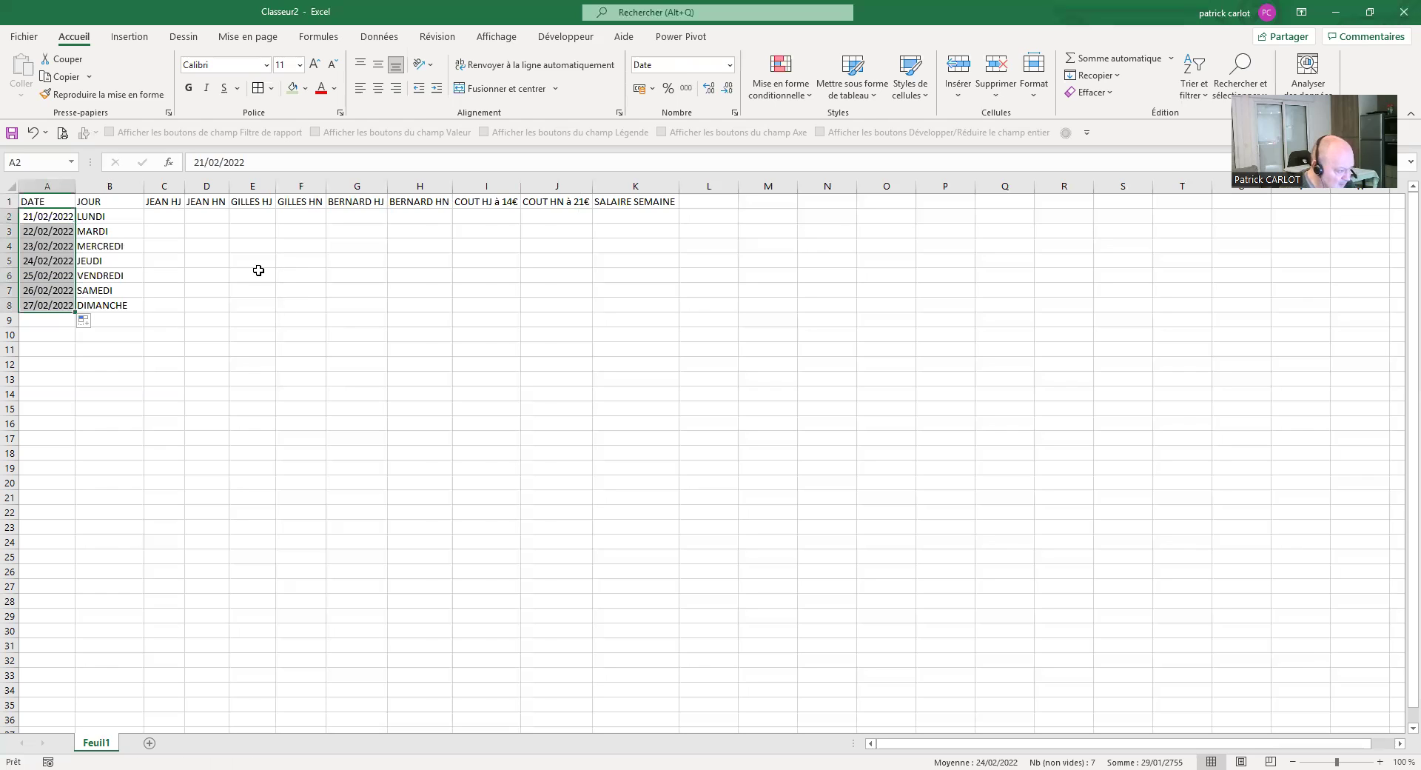
click(271, 336)
- Apply all borders to the table range A1:K8
drag(59, 204, 622, 301)
click(272, 89)
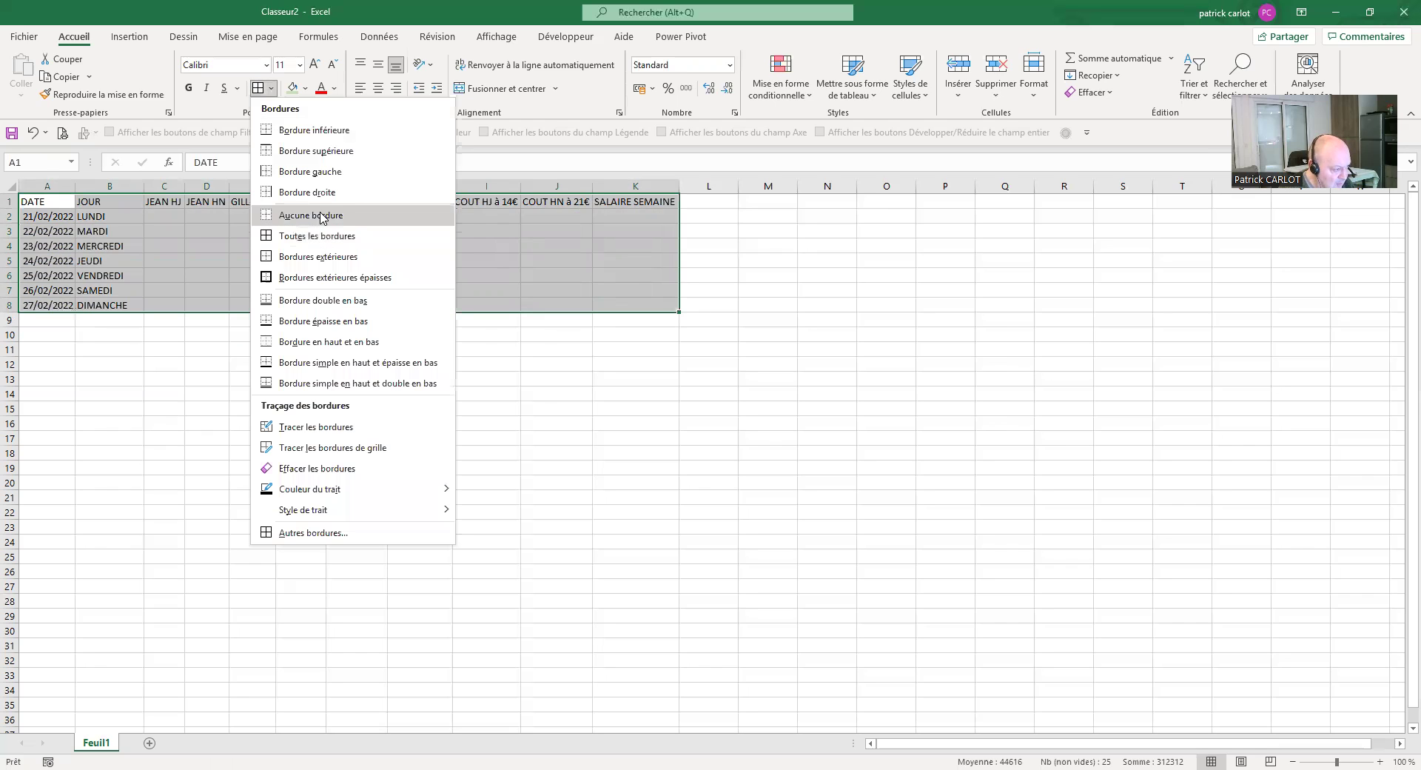
key(Return)
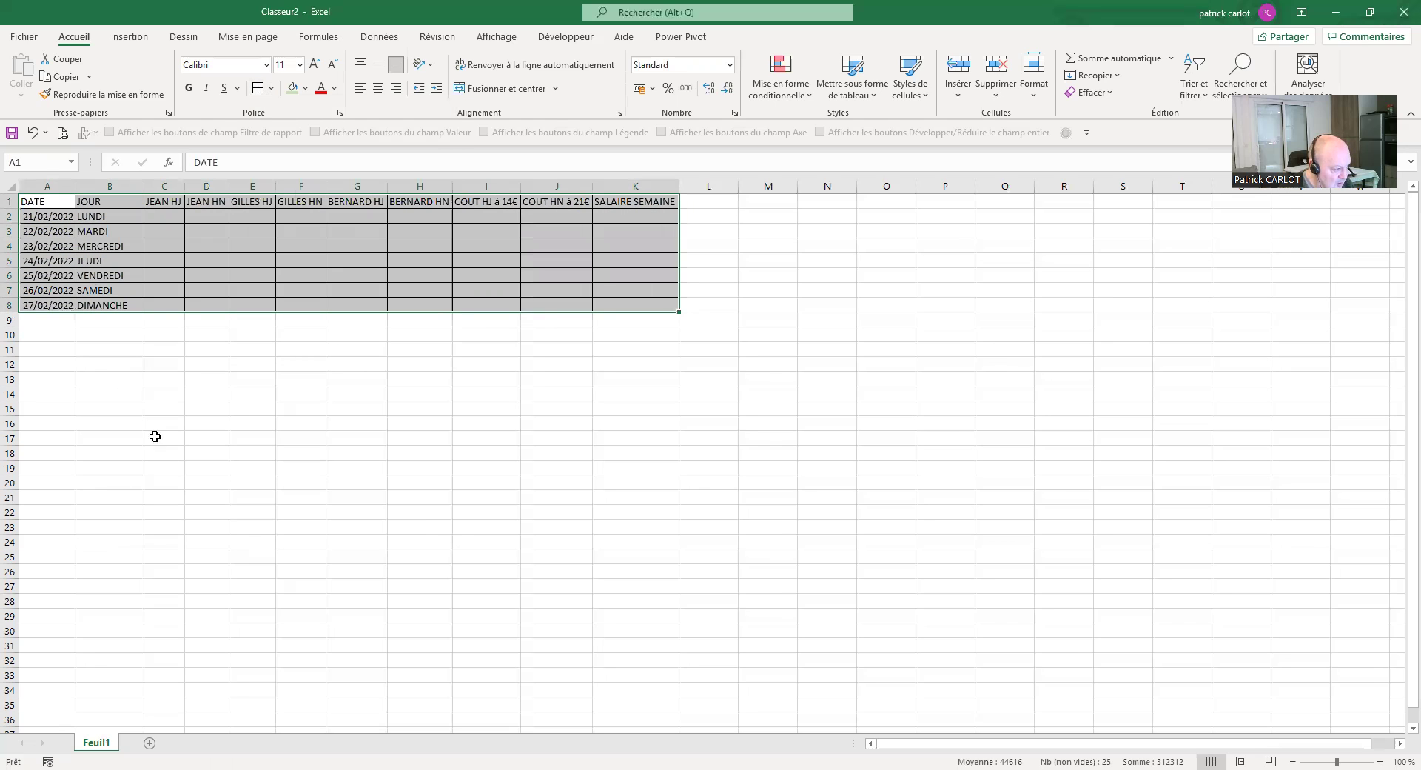
drag(133, 411, 127, 425)
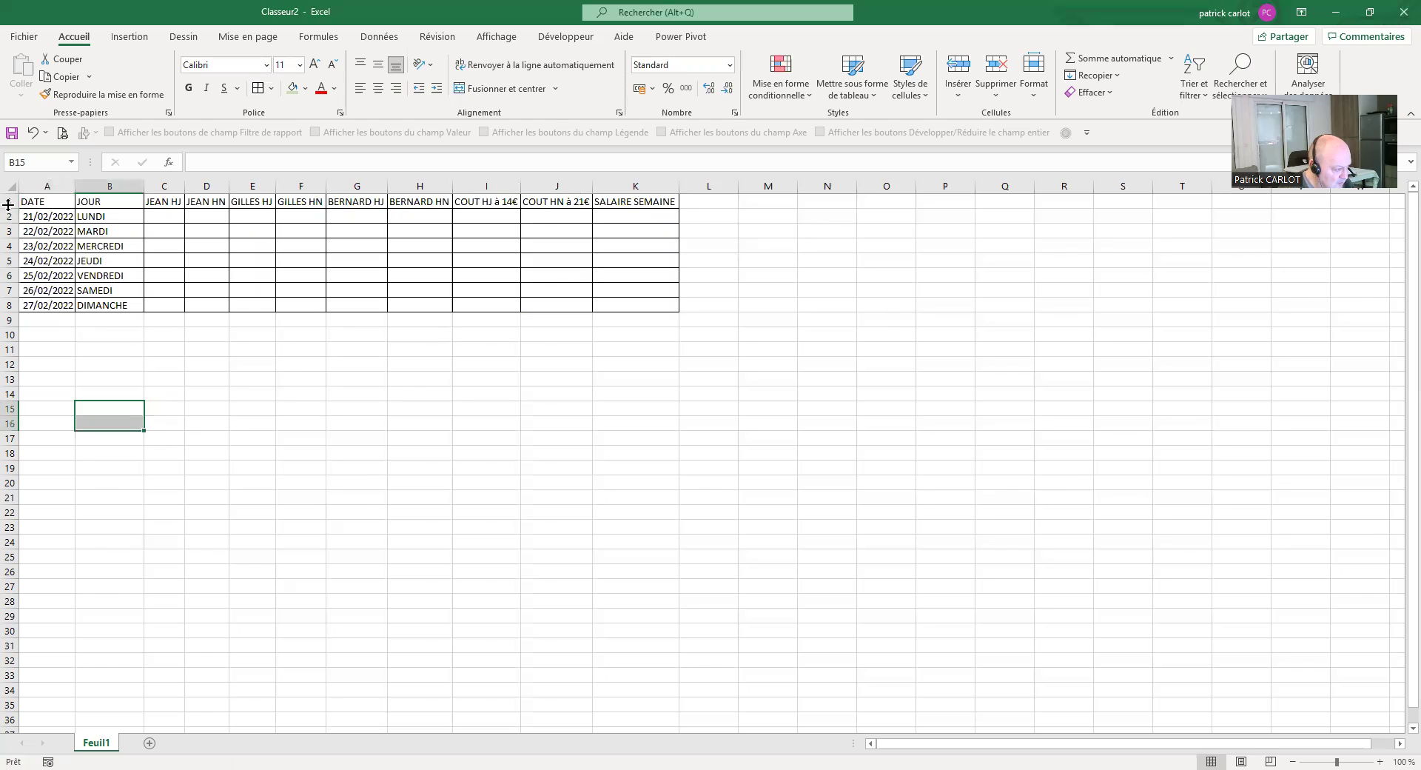
- Set the height of rows 1 to 8 to 20
drag(9, 202, 6, 302)
right_click(310, 249)
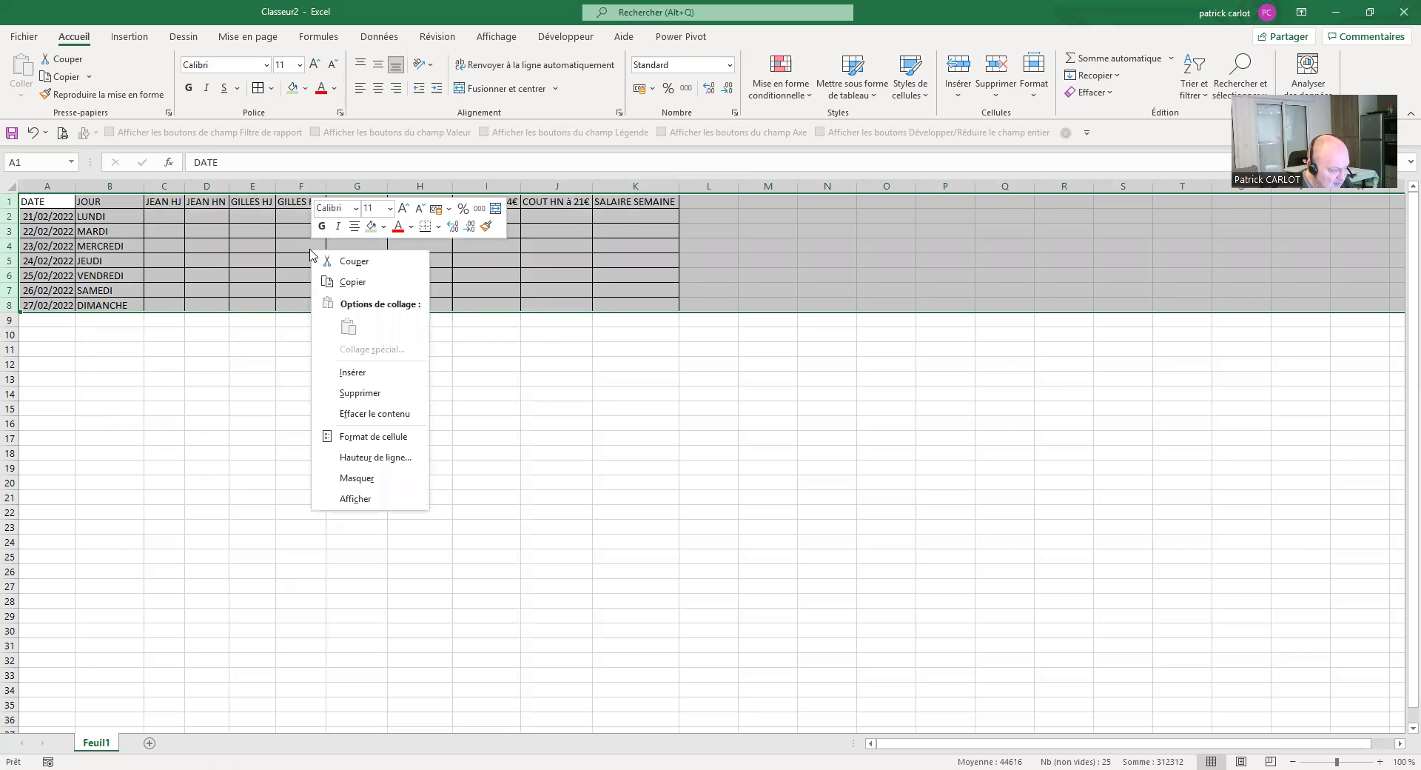
click(392, 458)
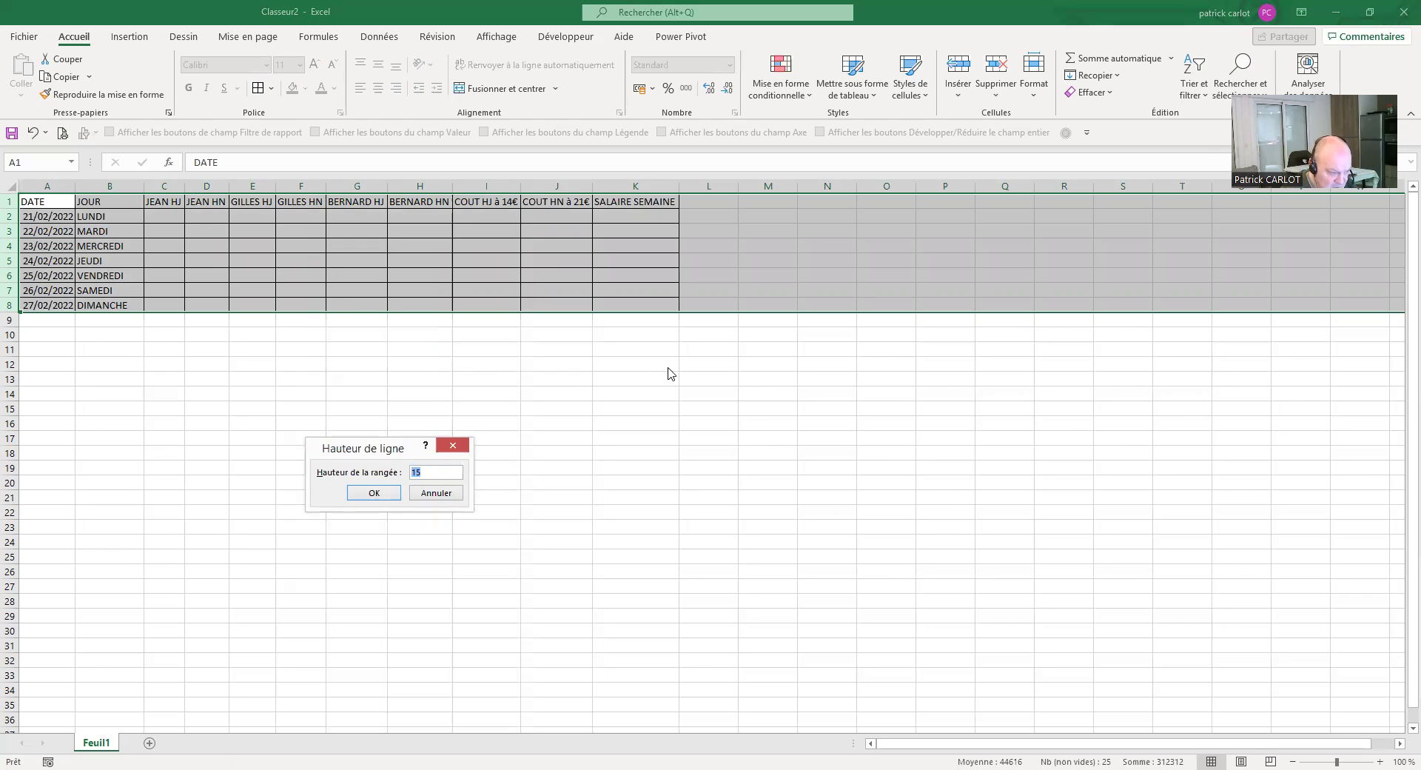
text(20)
key(Tab)
key(Return)
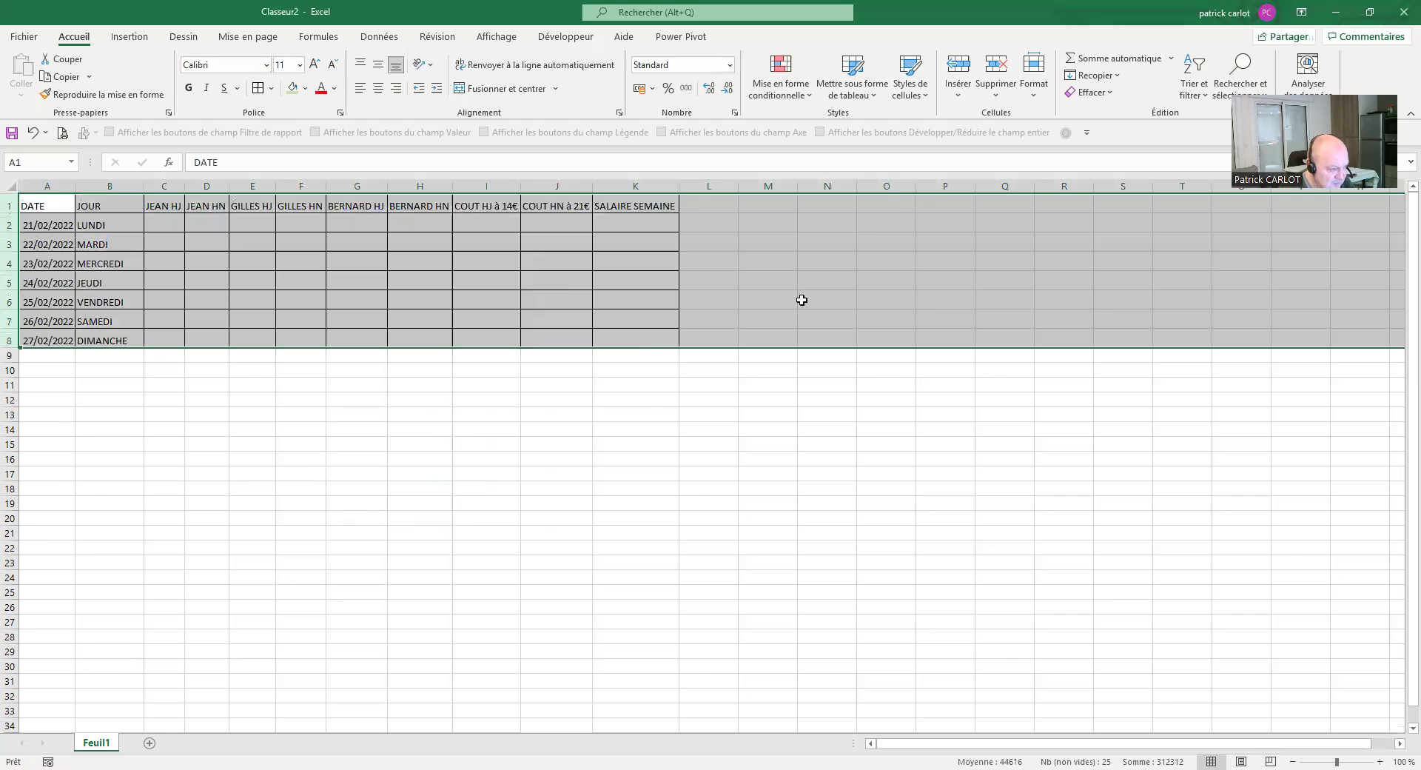
click(637, 431)
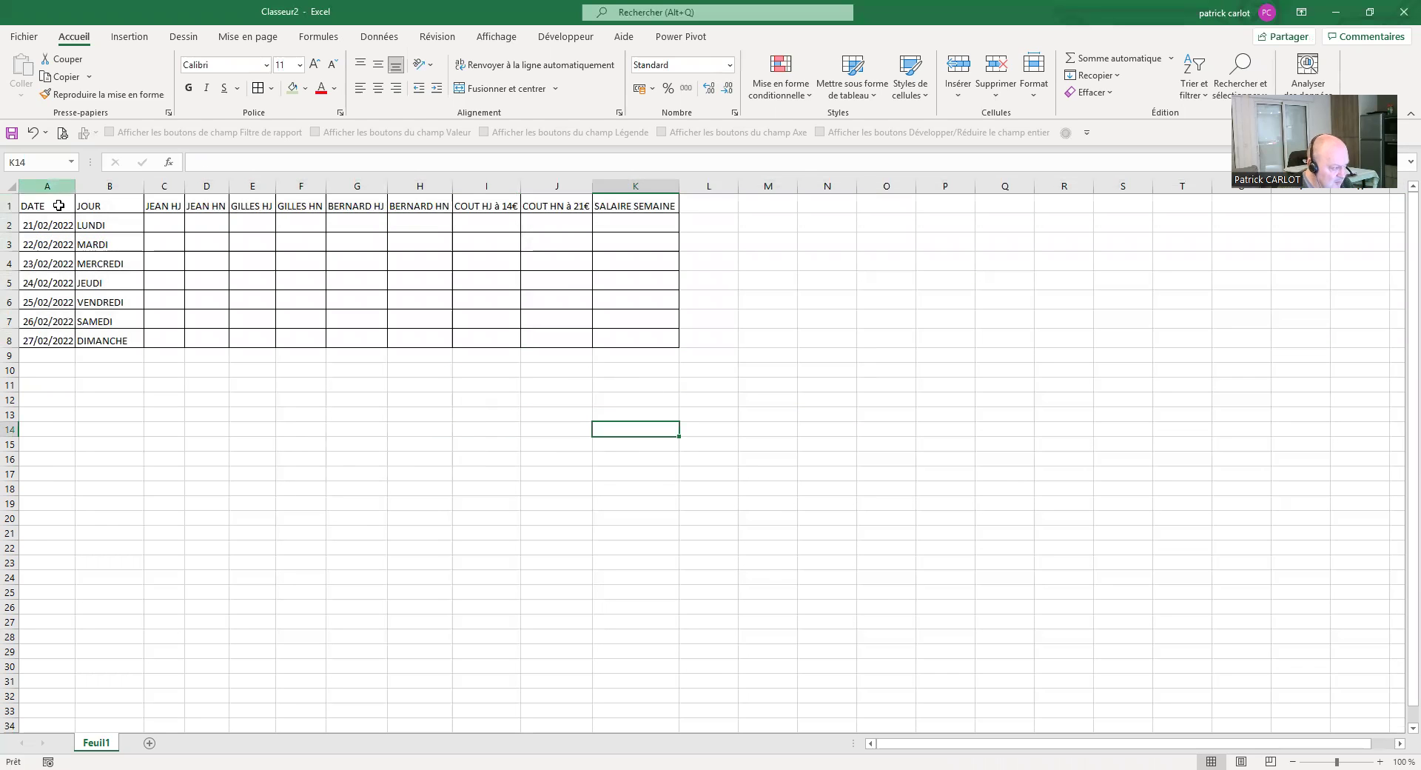
- Fill the header cells A1:K1 with yellow
drag(69, 204, 599, 202)
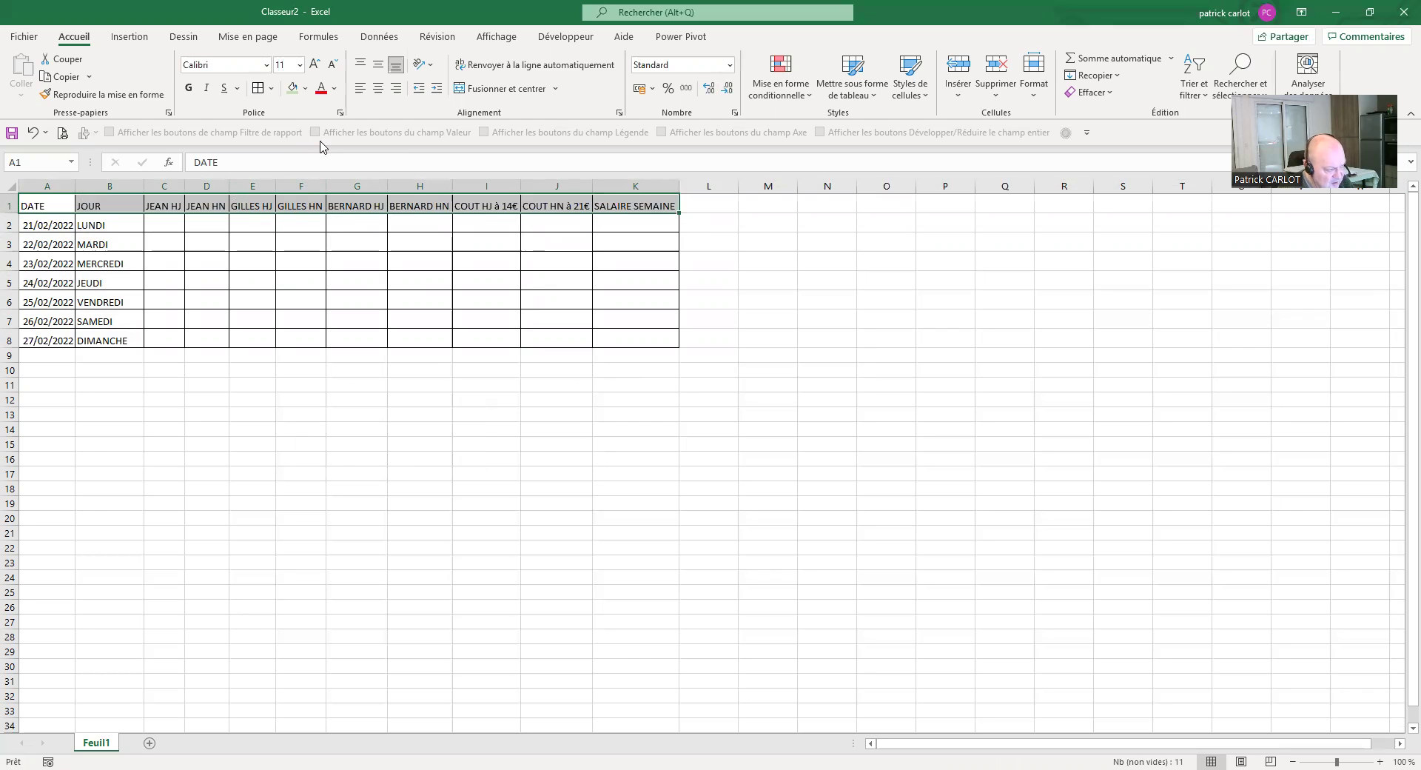
click(305, 89)
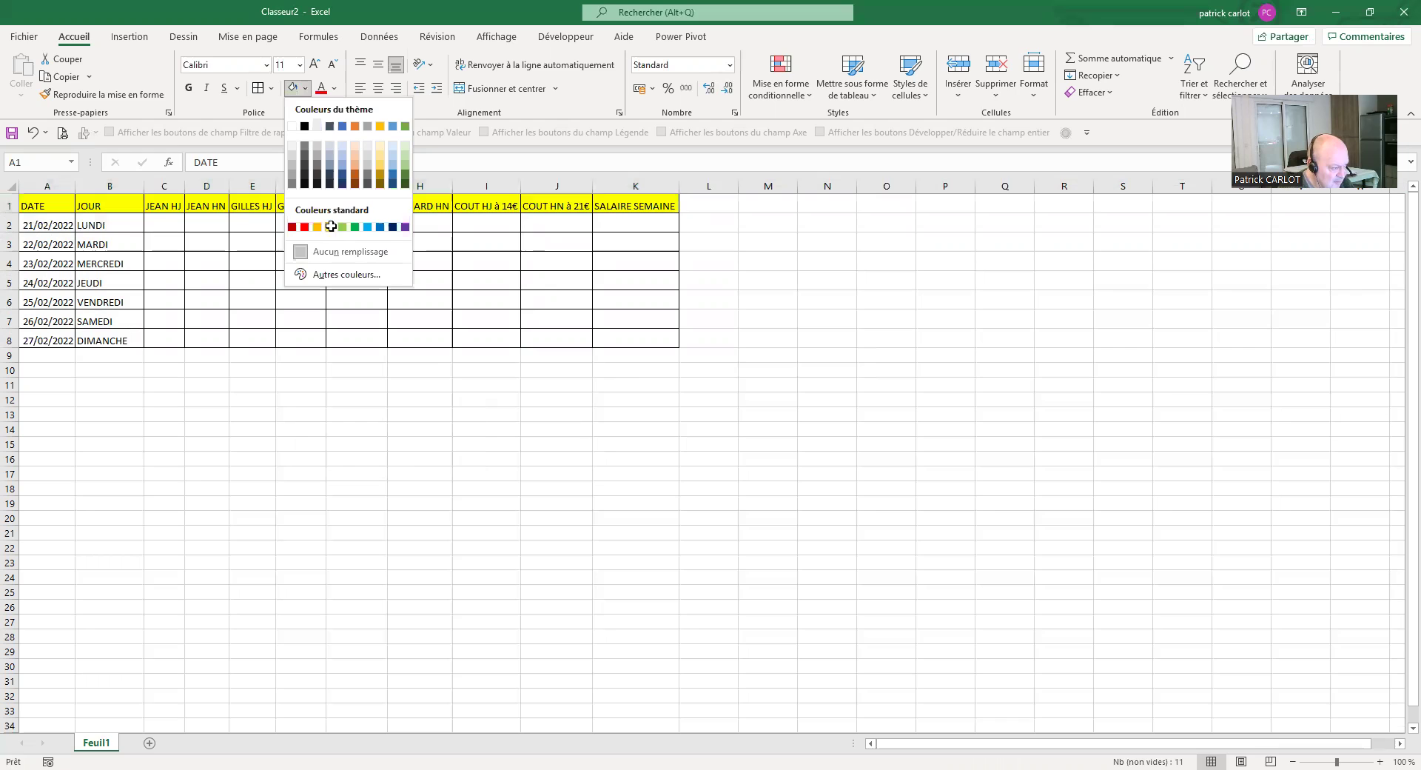
click(181, 238)
click(176, 242)
- Fill the weekday cells B2:B8 with the standard orange colour
drag(104, 226, 98, 338)
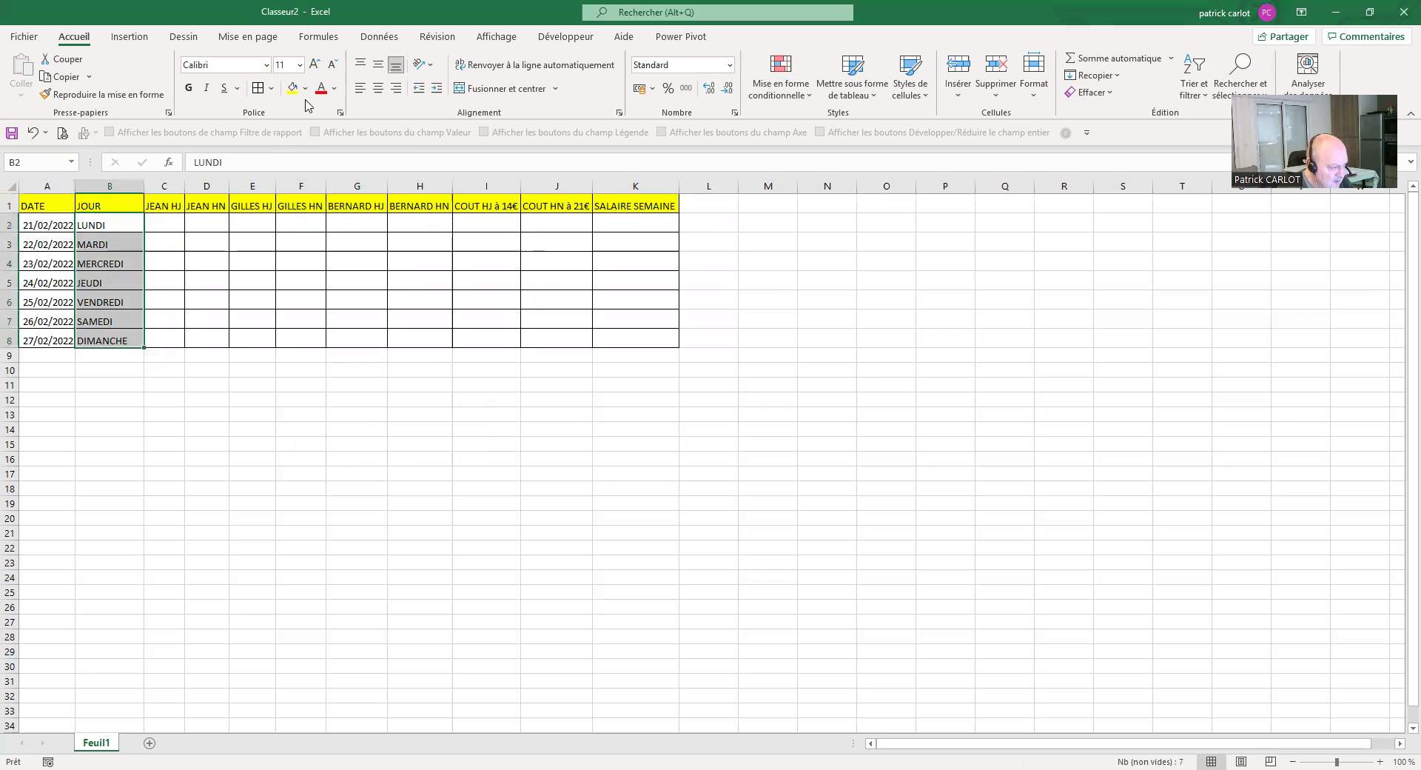
click(314, 227)
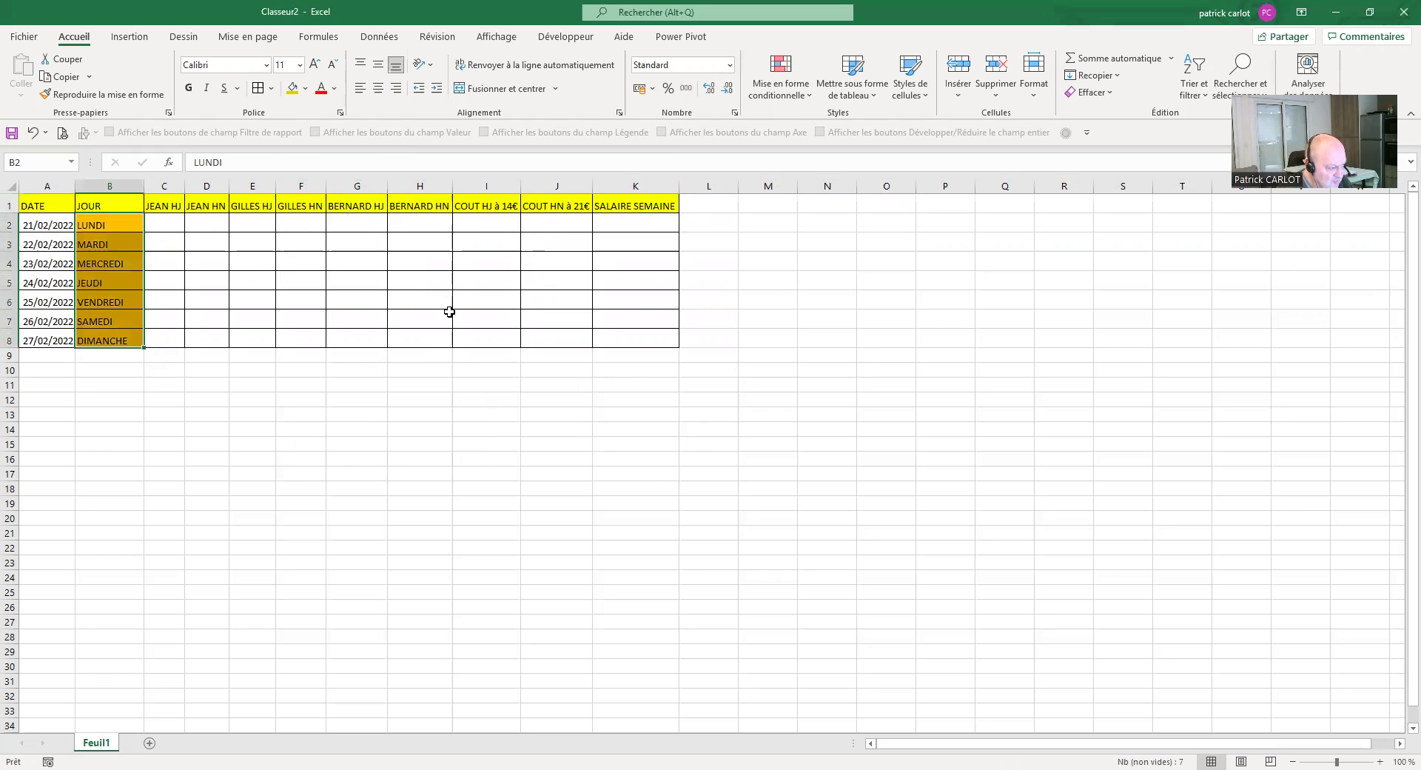
click(448, 399)
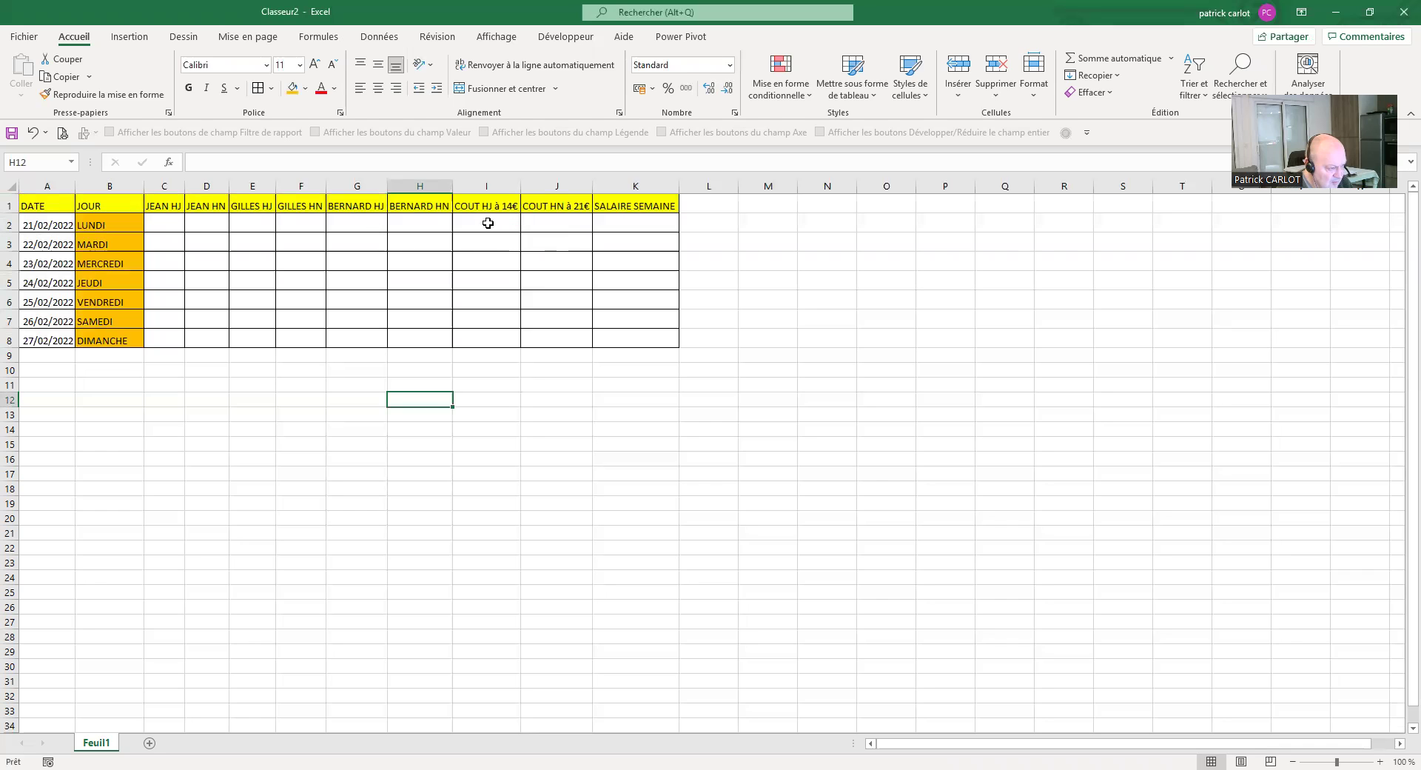
- Format the cost and salary cells I2:K8 as Monétaire and fill them with light blue
drag(486, 224, 622, 336)
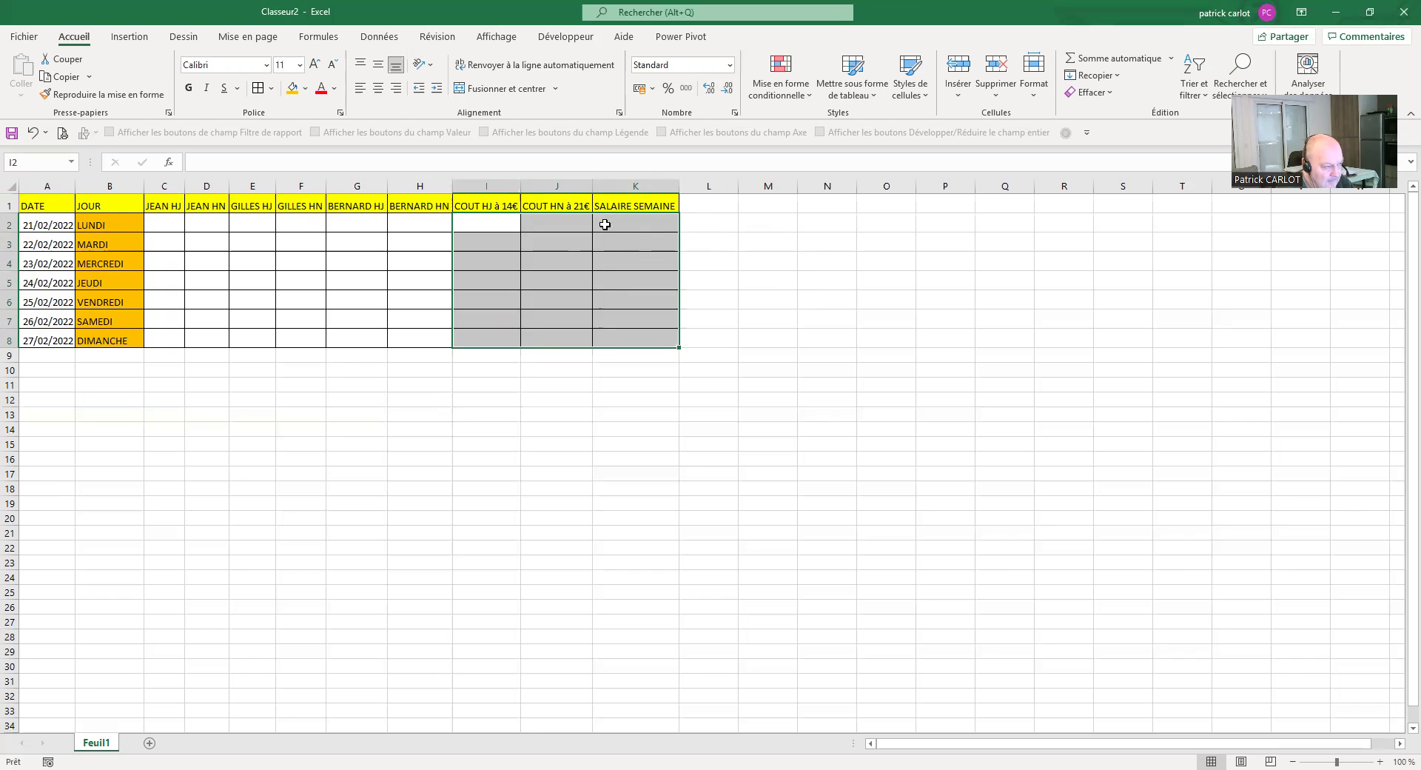
click(730, 67)
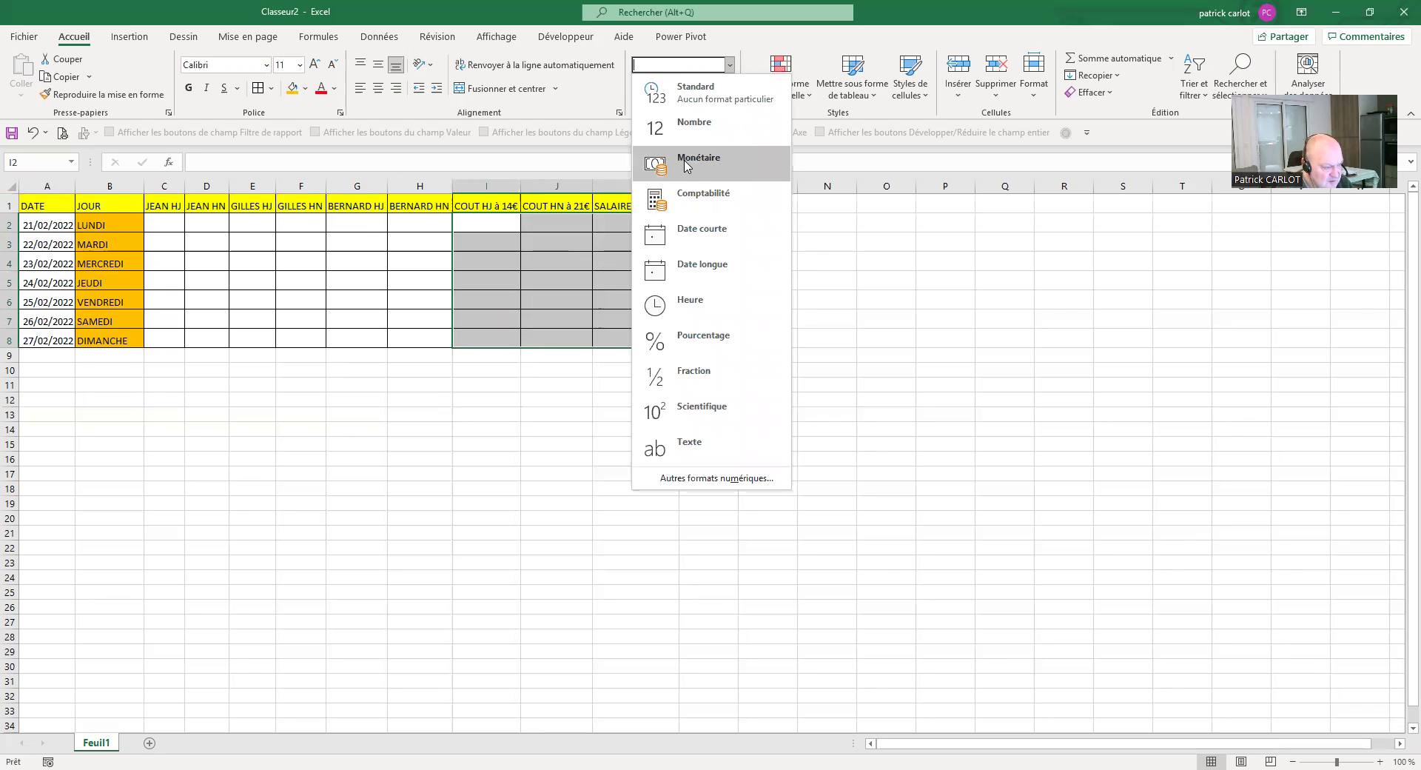
click(686, 165)
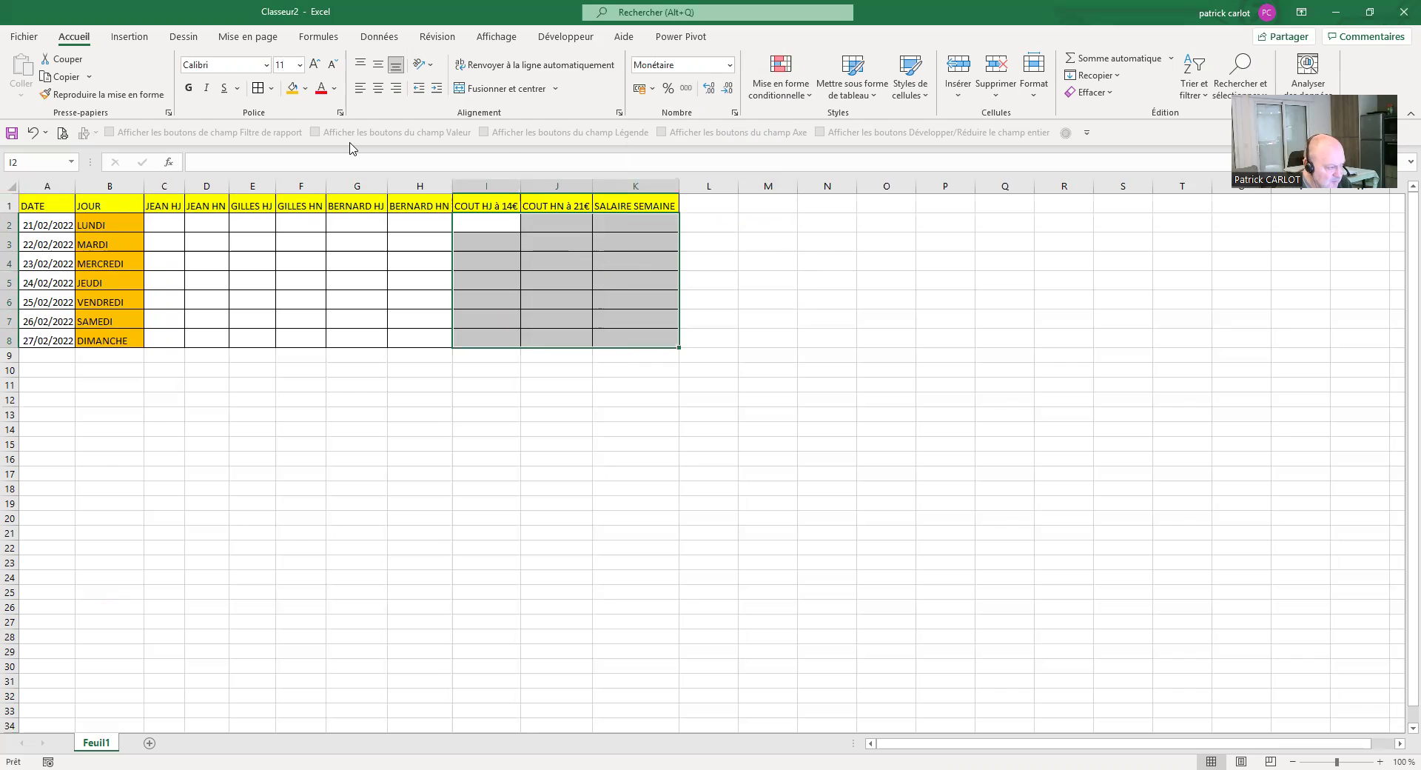
click(305, 91)
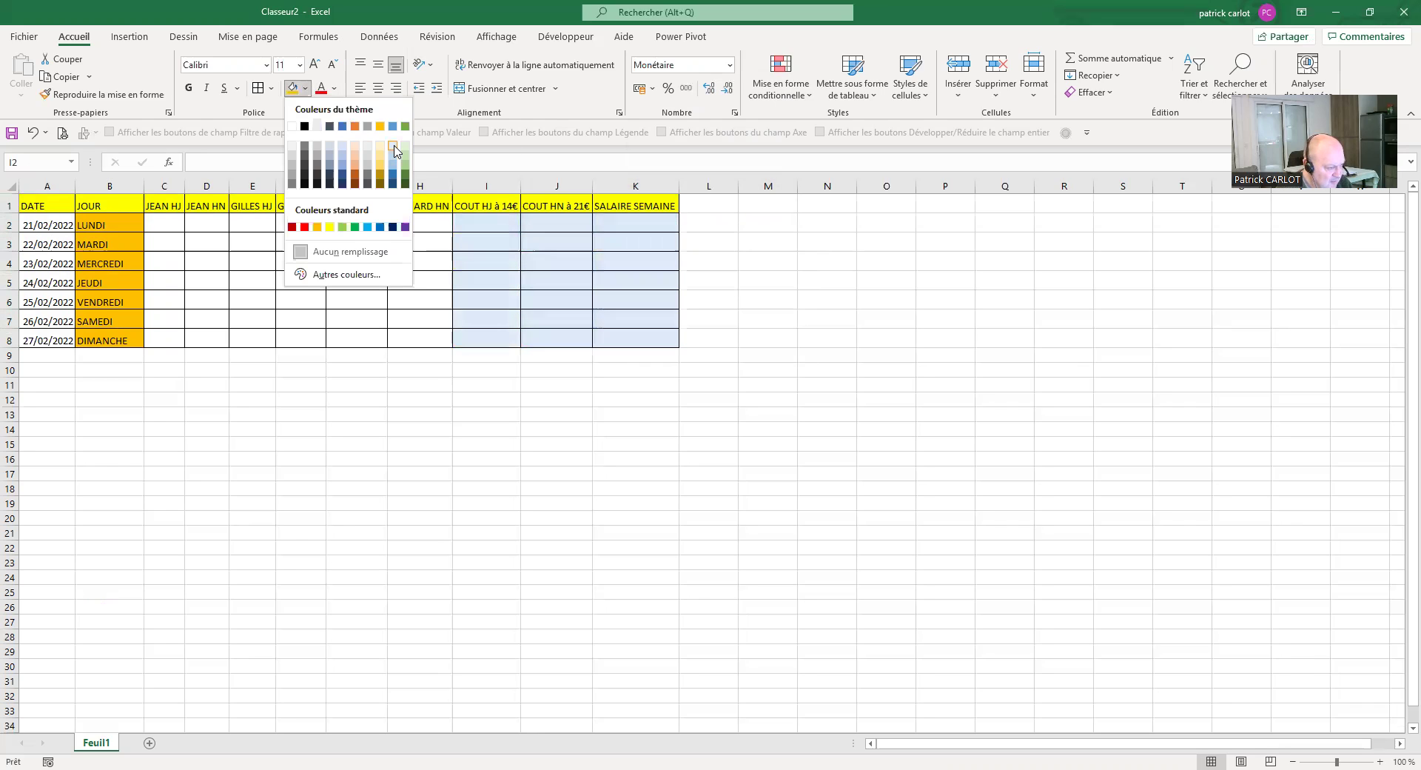
click(394, 150)
click(805, 359)
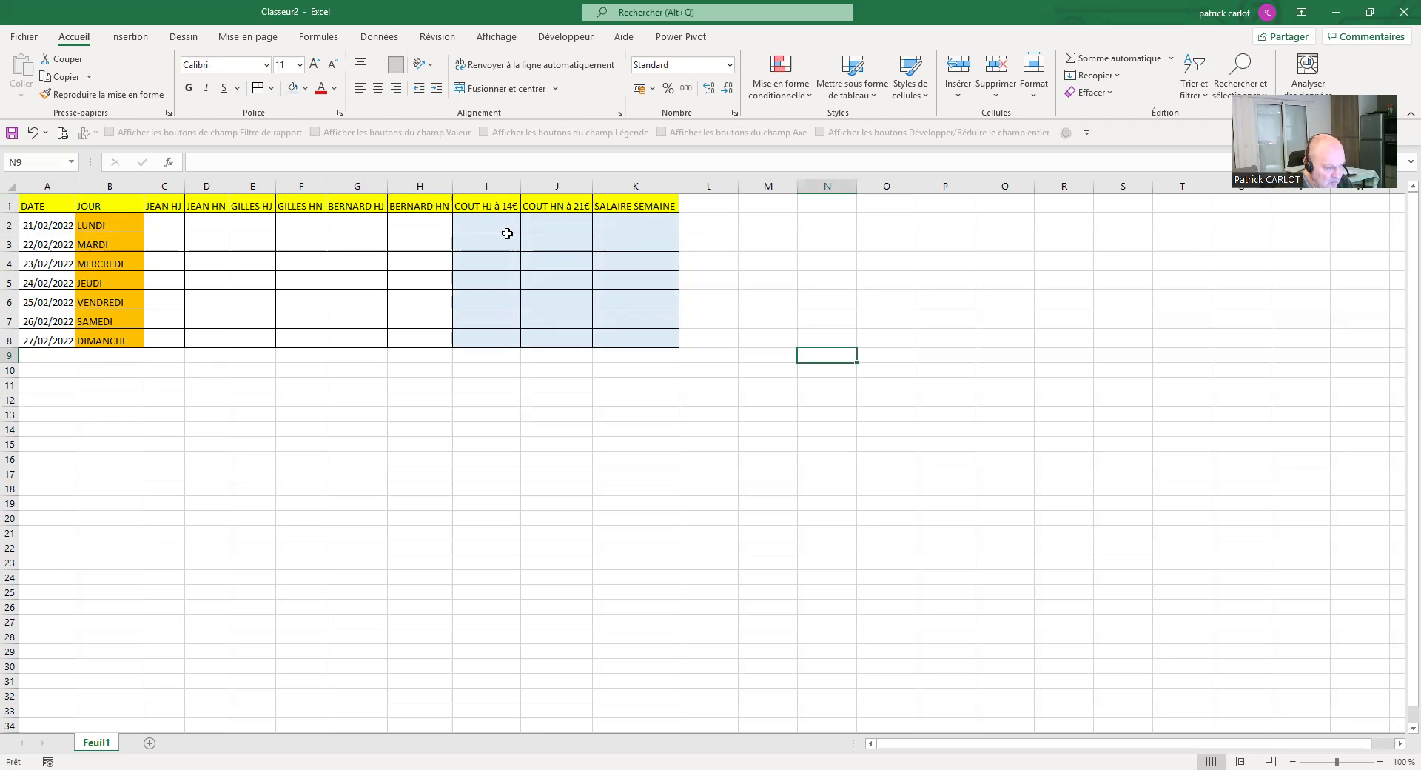
- Apply the Heure number format to the employees' hours cells C2:H8
mouse_move(168, 224)
mouse_down()
mouse_move(393, 255)
mouse_move(394, 336)
mouse_up()
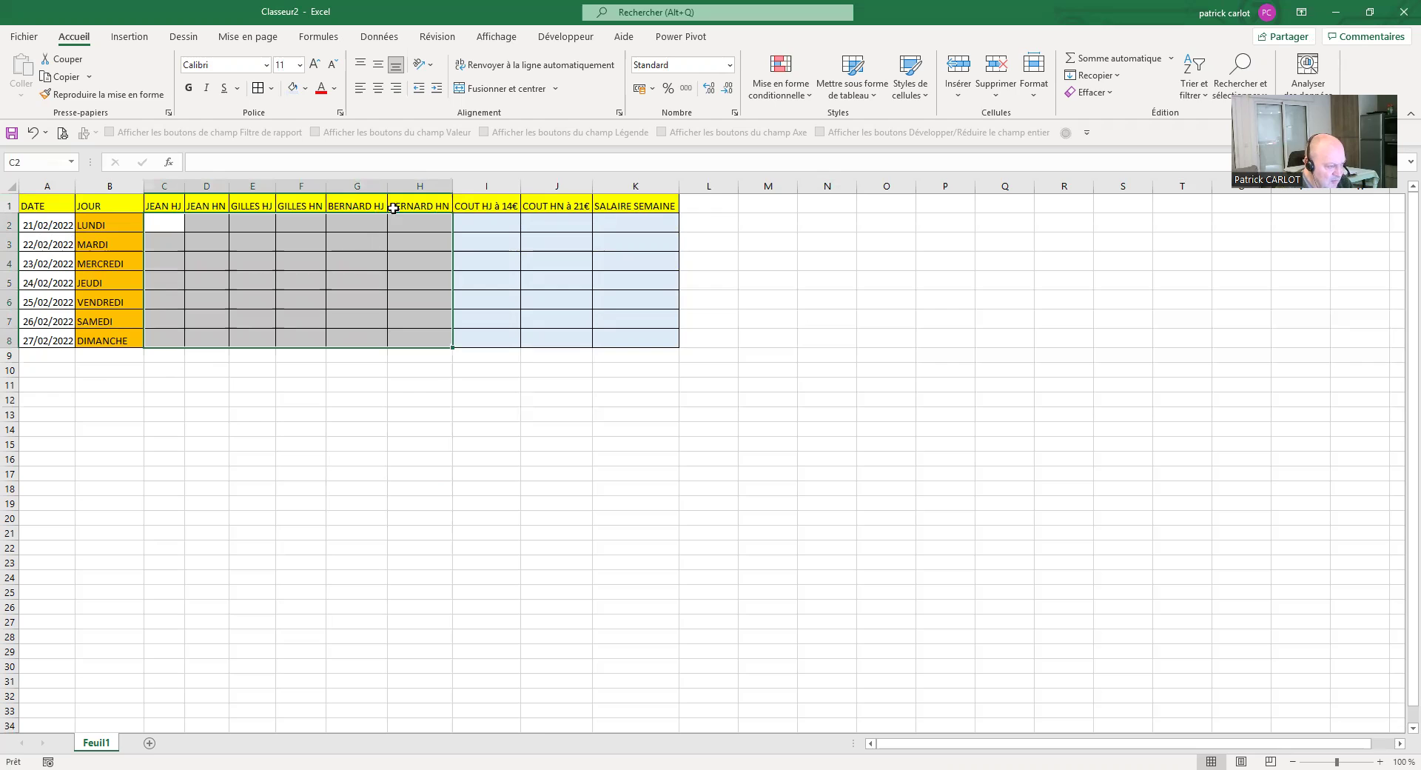
click(729, 65)
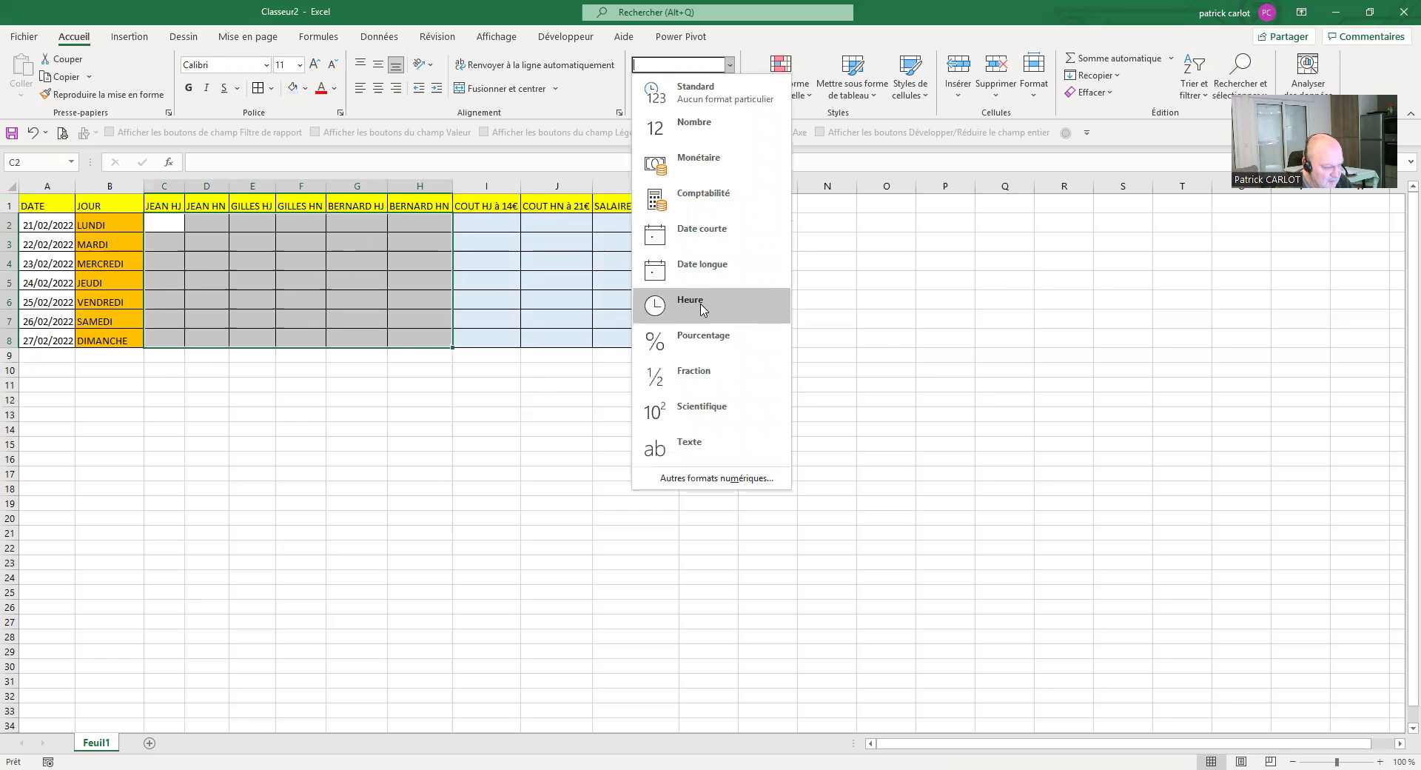
click(516, 359)
click(337, 400)
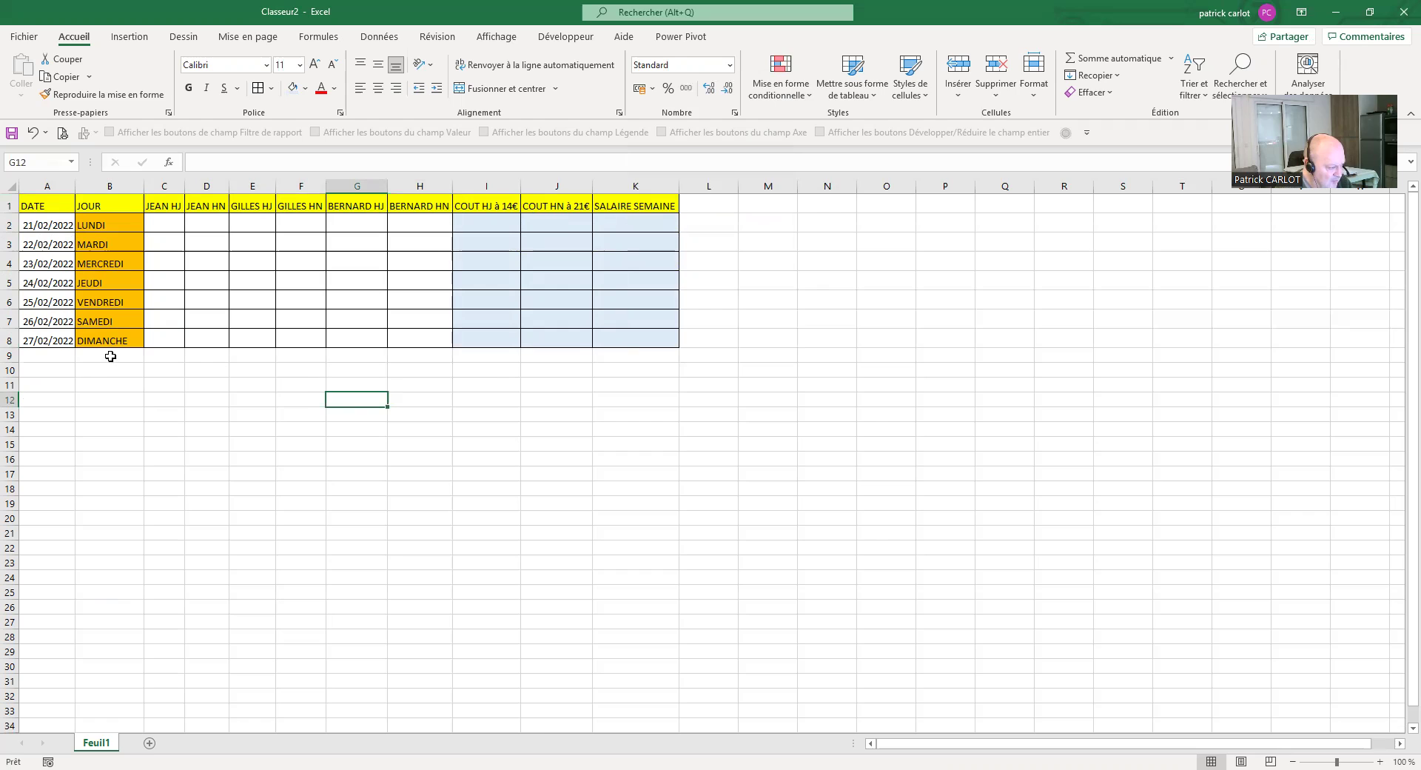
- Enter the label TOTAL in cell B9 below the weekdays
click(109, 355)
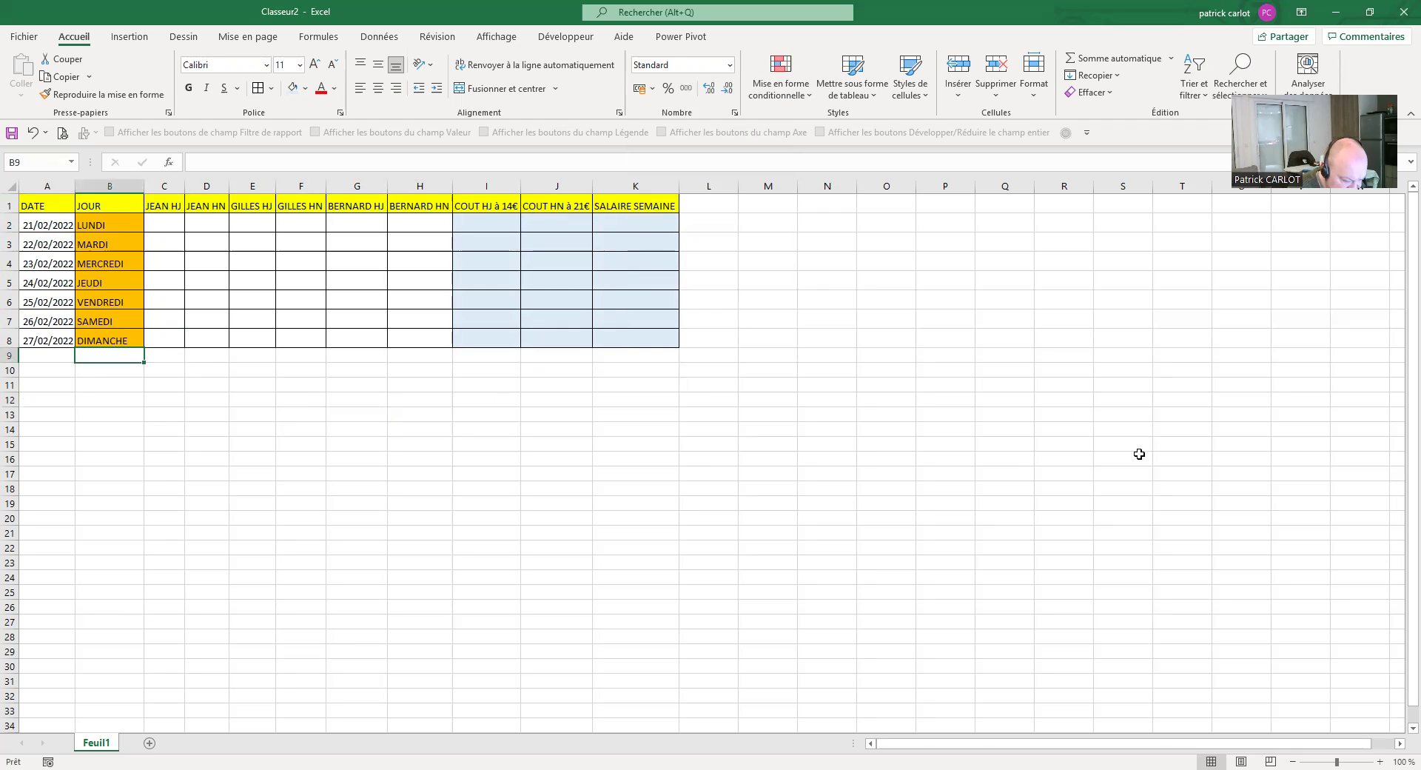
text(TOTAL)
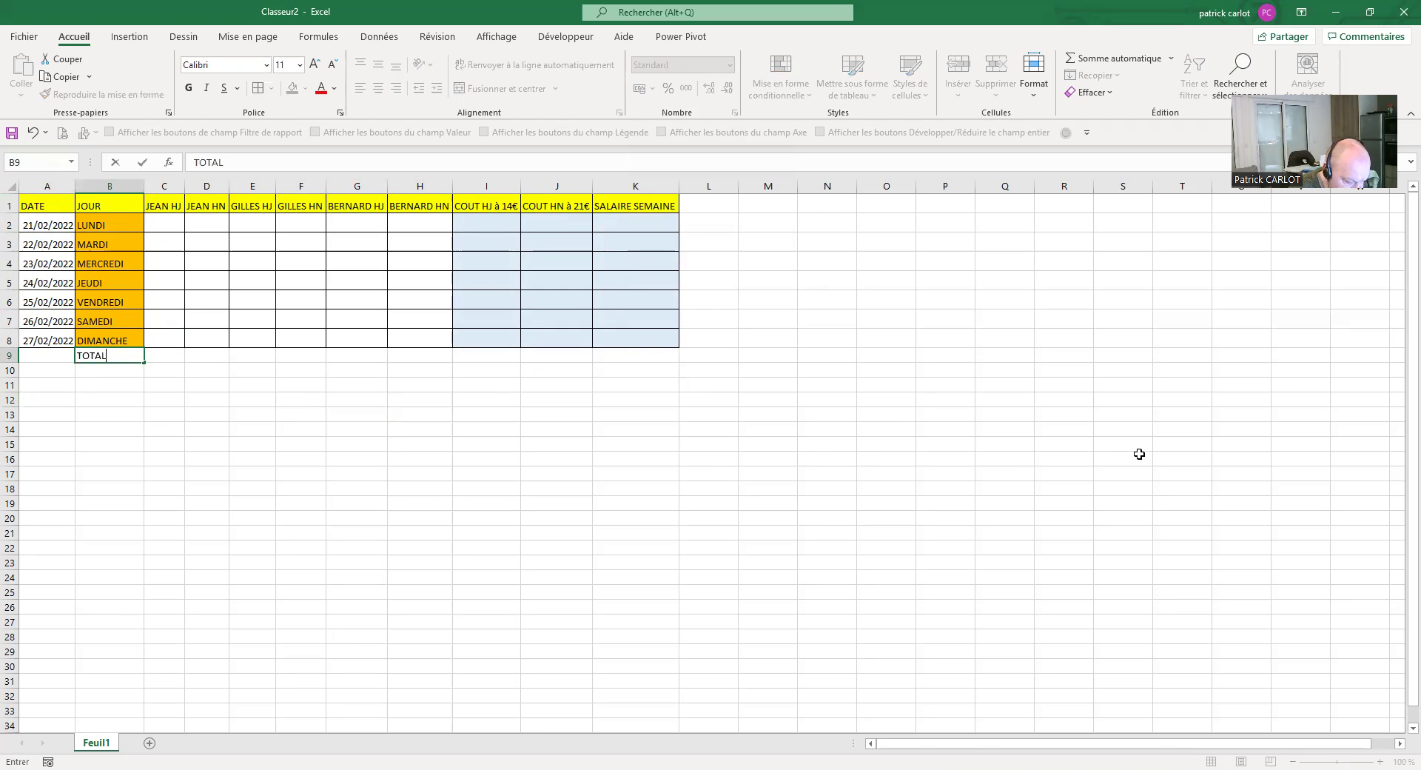
key(Return)
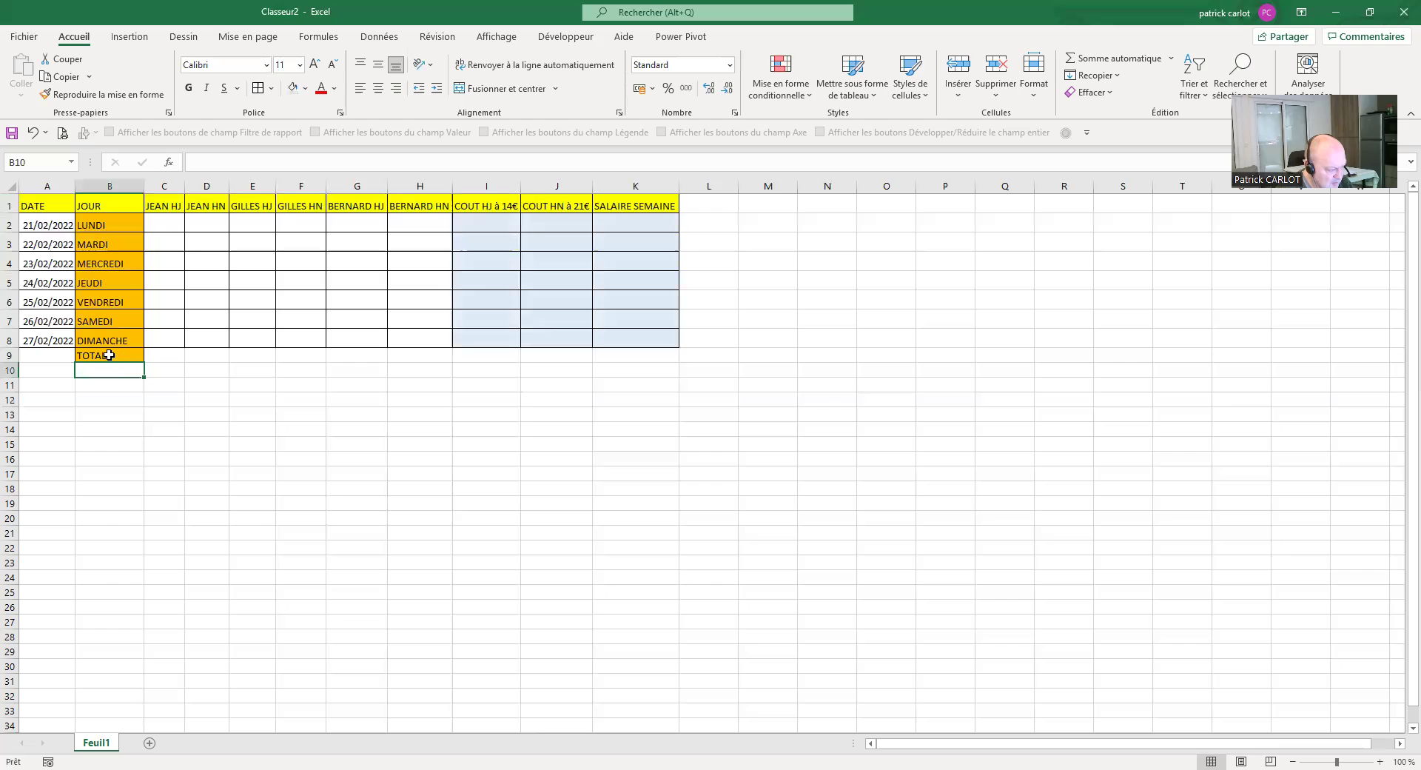
- Apply all borders and a light green fill to the total row A9:K9
click(59, 355)
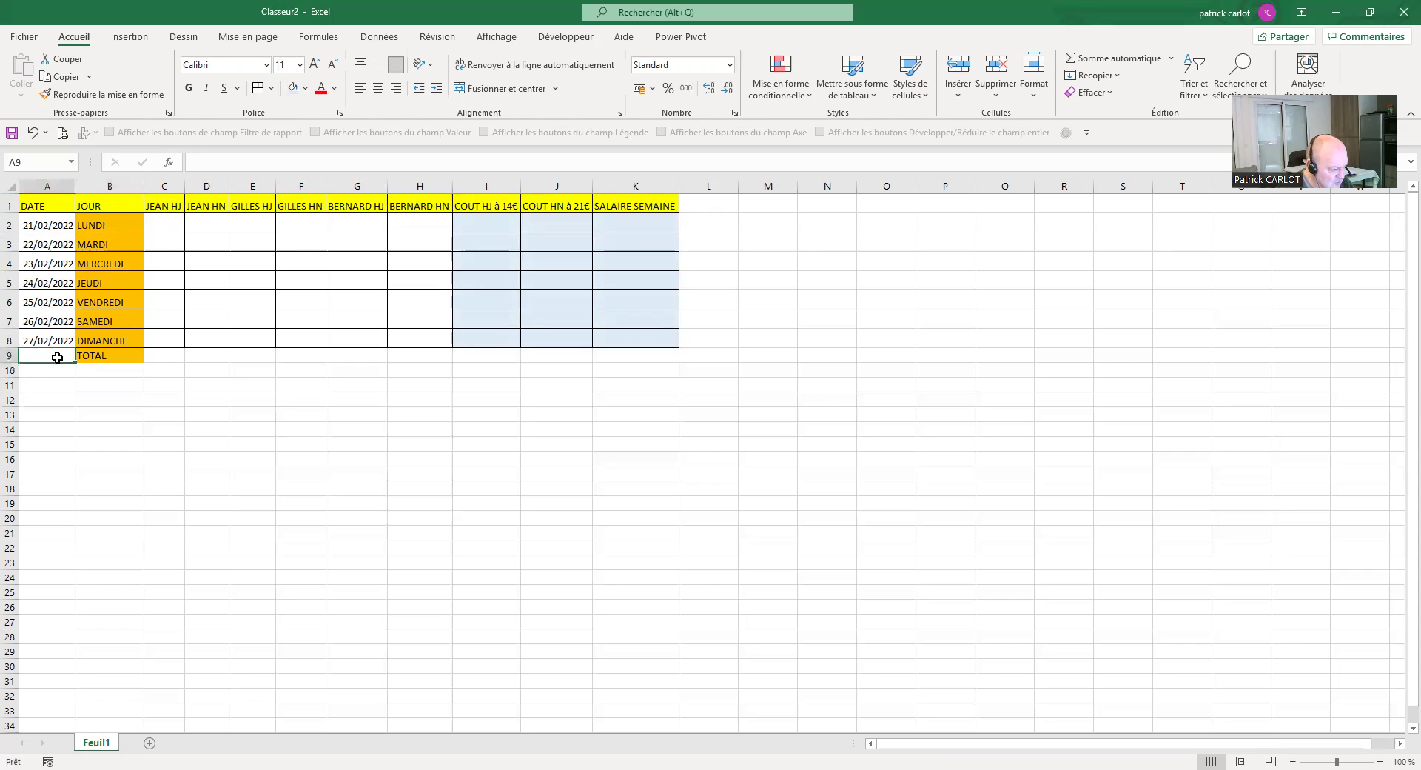
drag(80, 358, 618, 352)
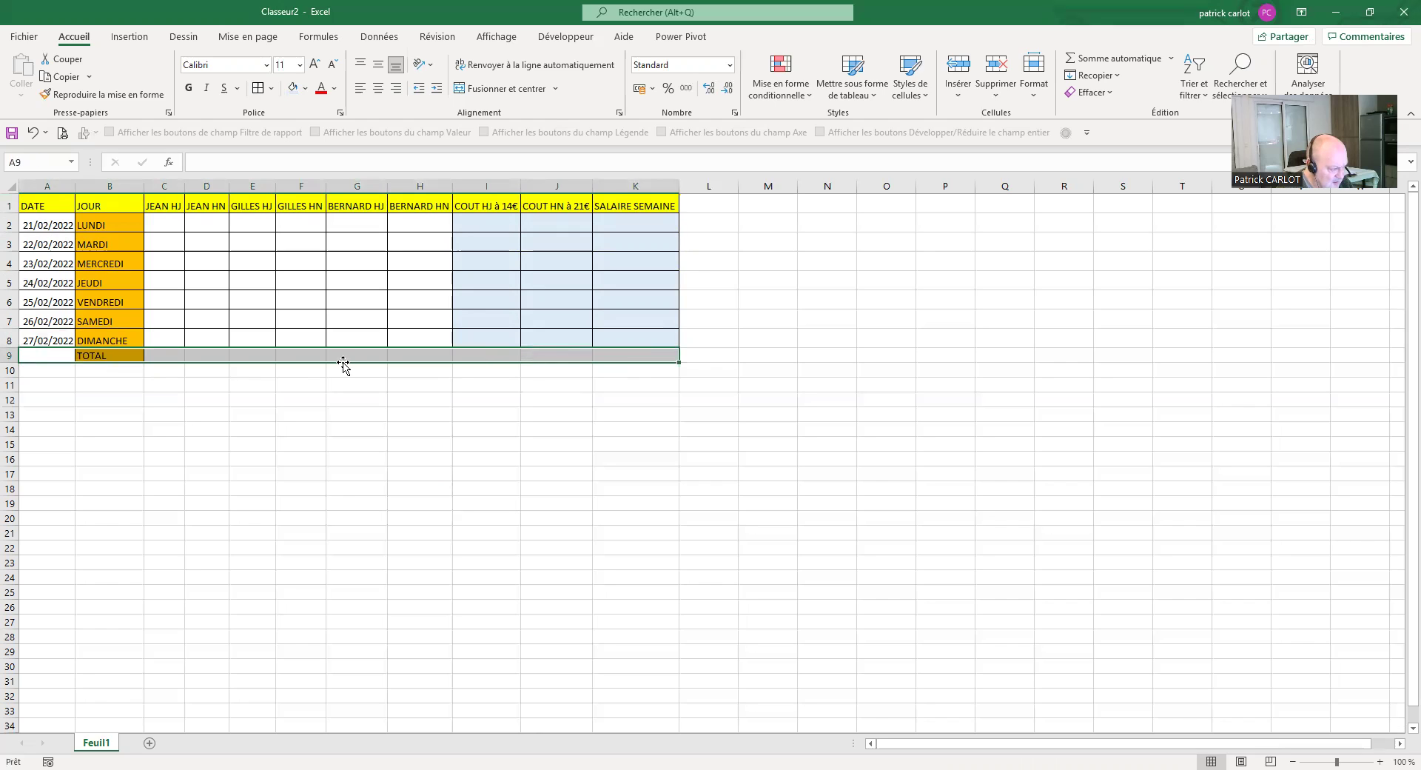
click(275, 89)
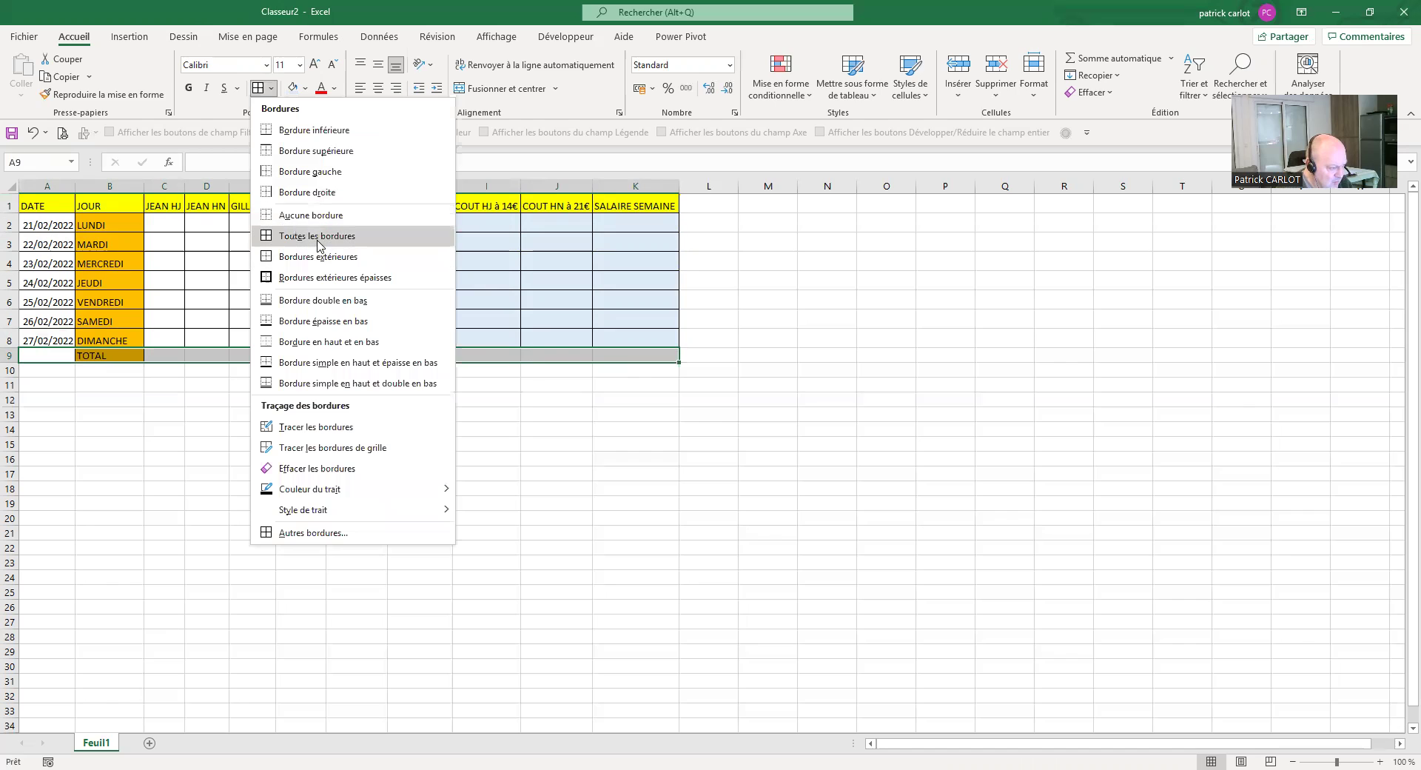
click(315, 237)
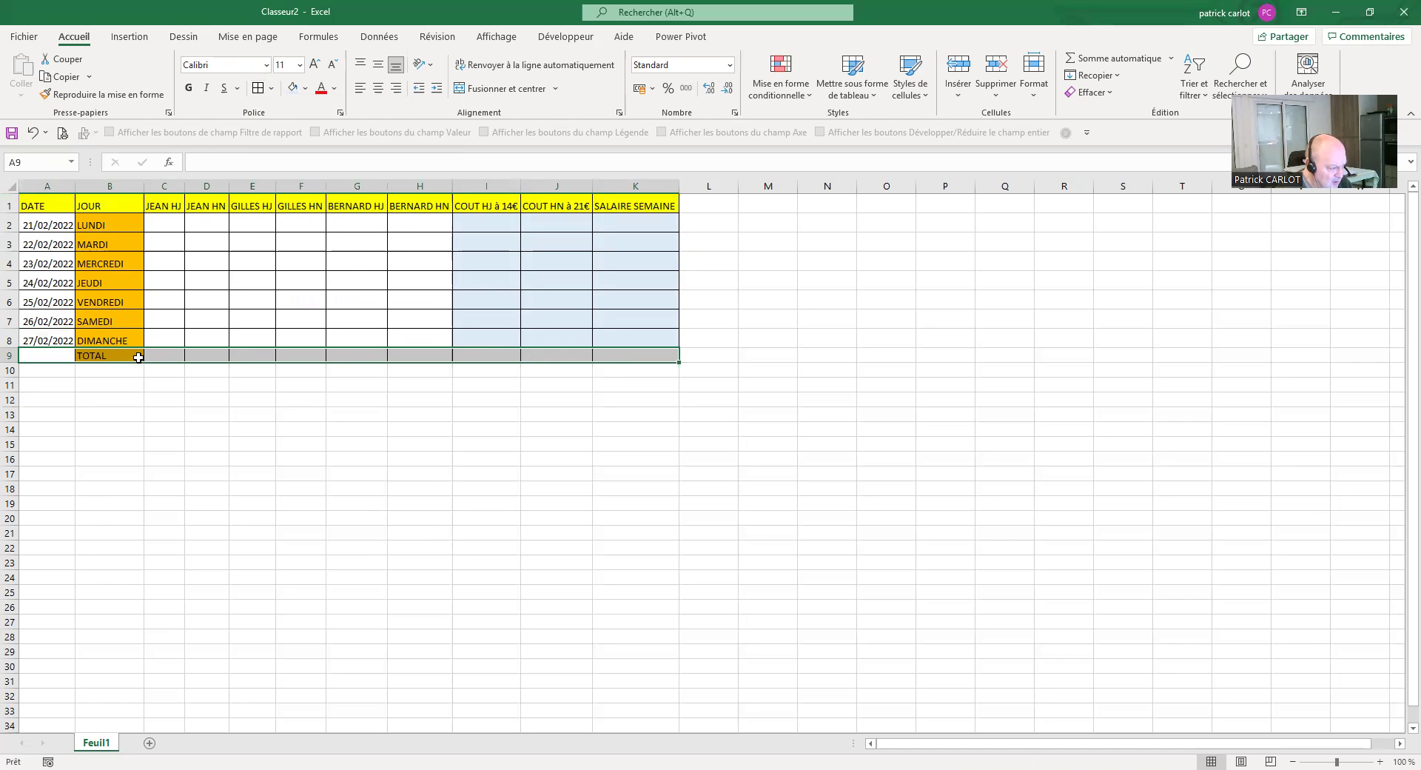
click(304, 92)
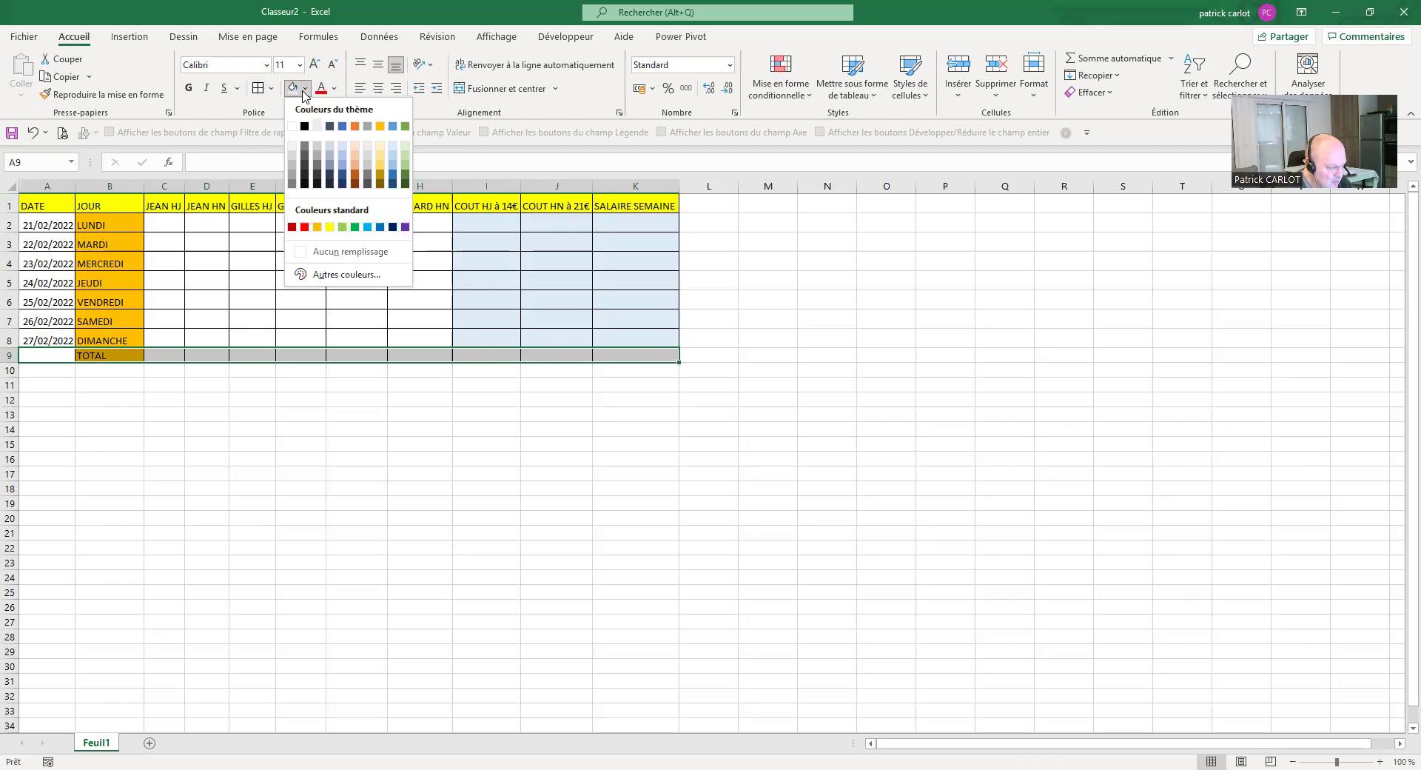
click(343, 228)
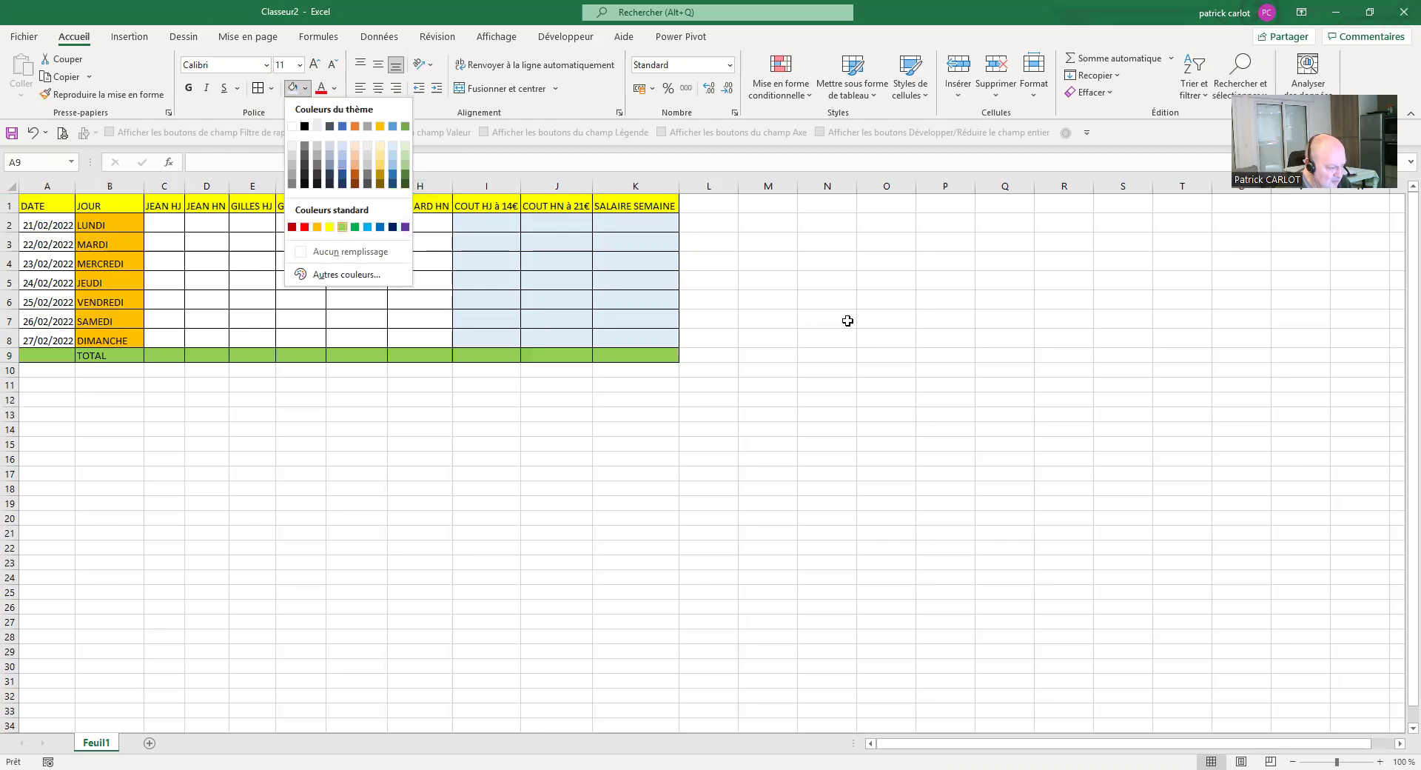
drag(860, 319, 767, 310)
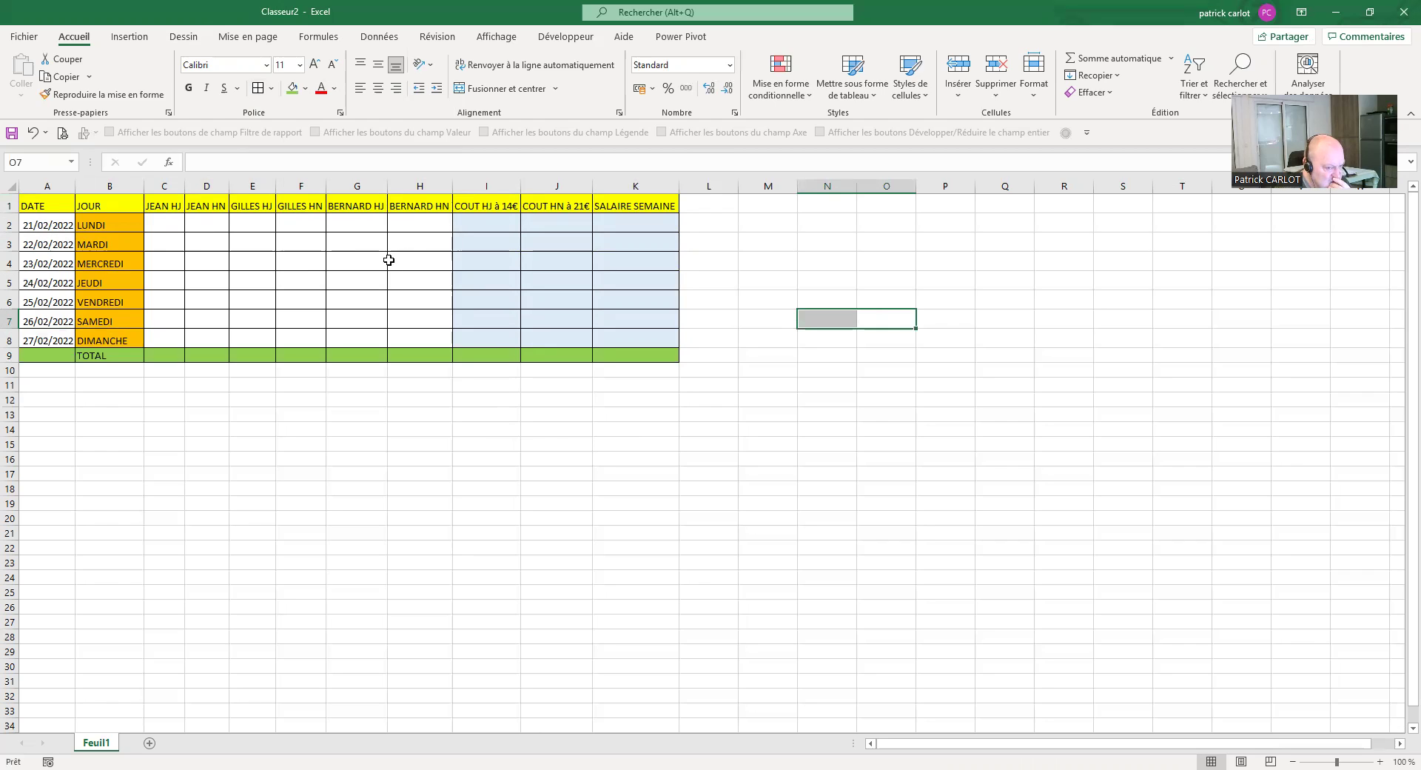
- Enter 8:00 in C2 as the first employee's HJ hours for LUNDI
click(168, 225)
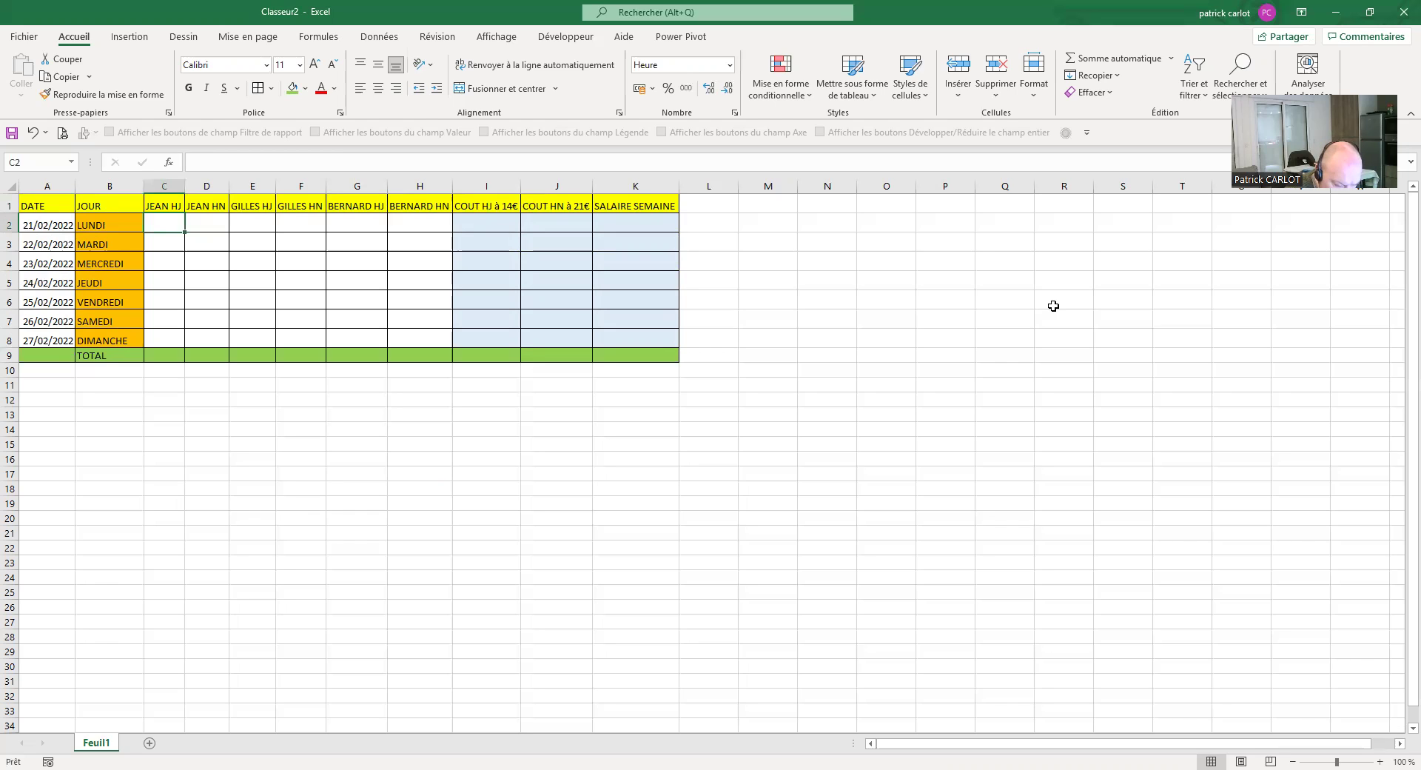
text(8:00)
key(Return)
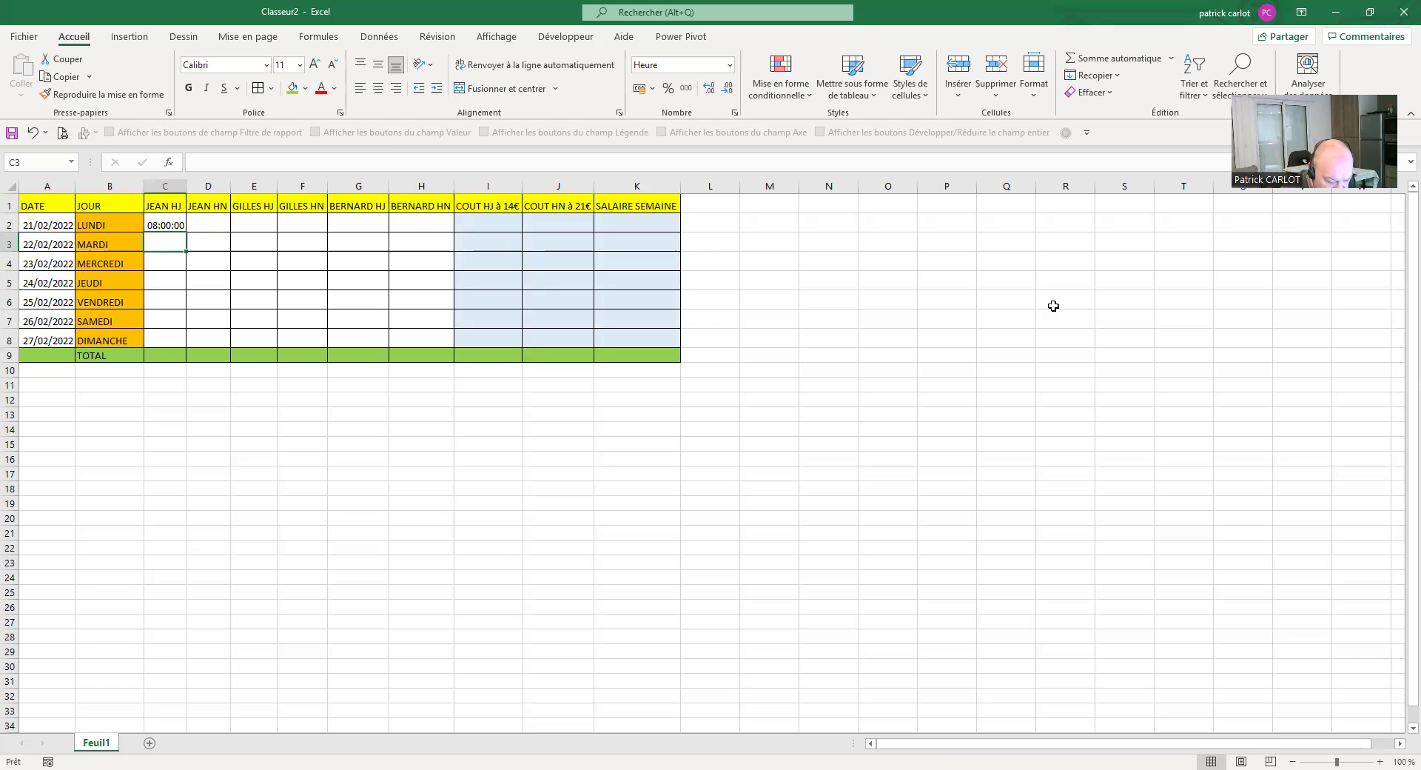
- Enter the first employee's HJ hours: 7:00 for MARDI in C3 and 6:00 for JEUDI in C5
text(7)
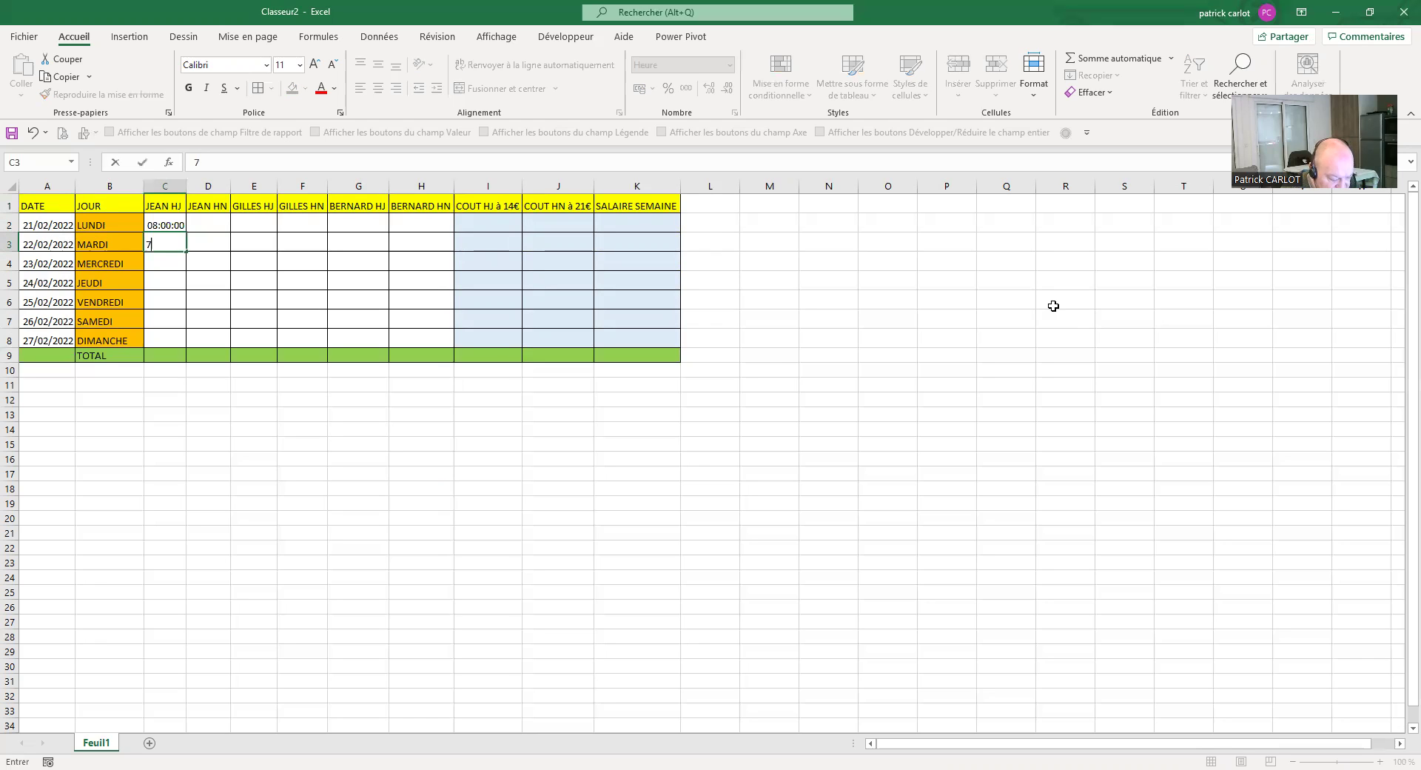
text(:)
key(Return)
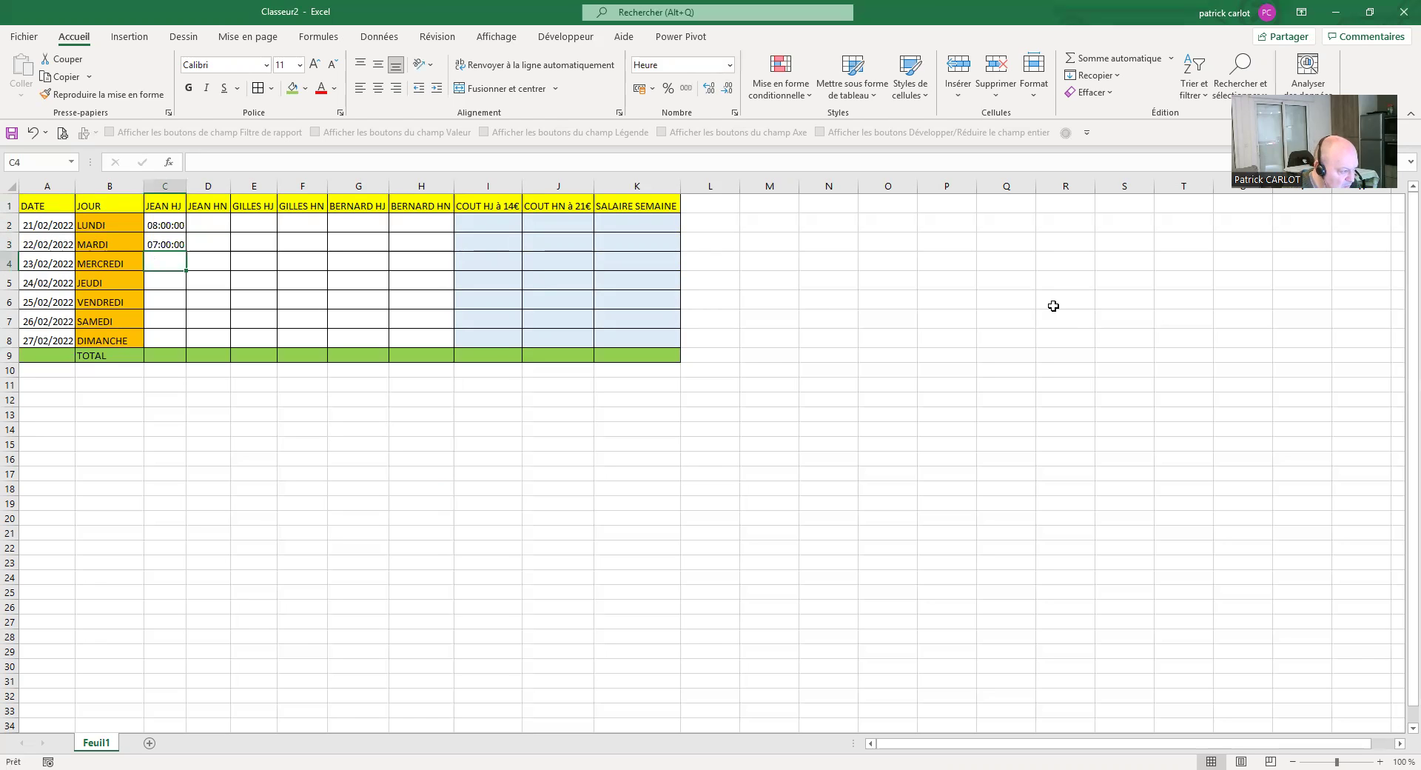
key(Return)
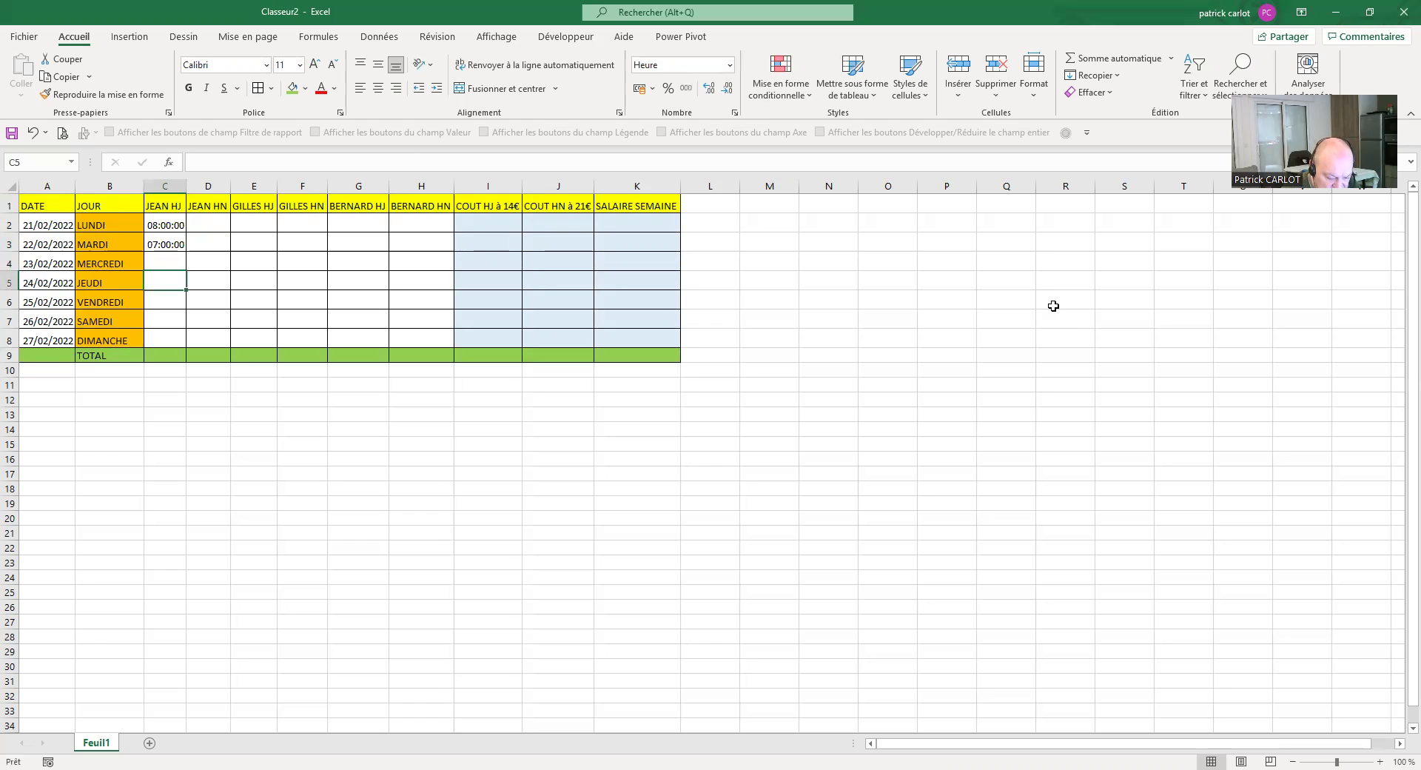
text(6:)
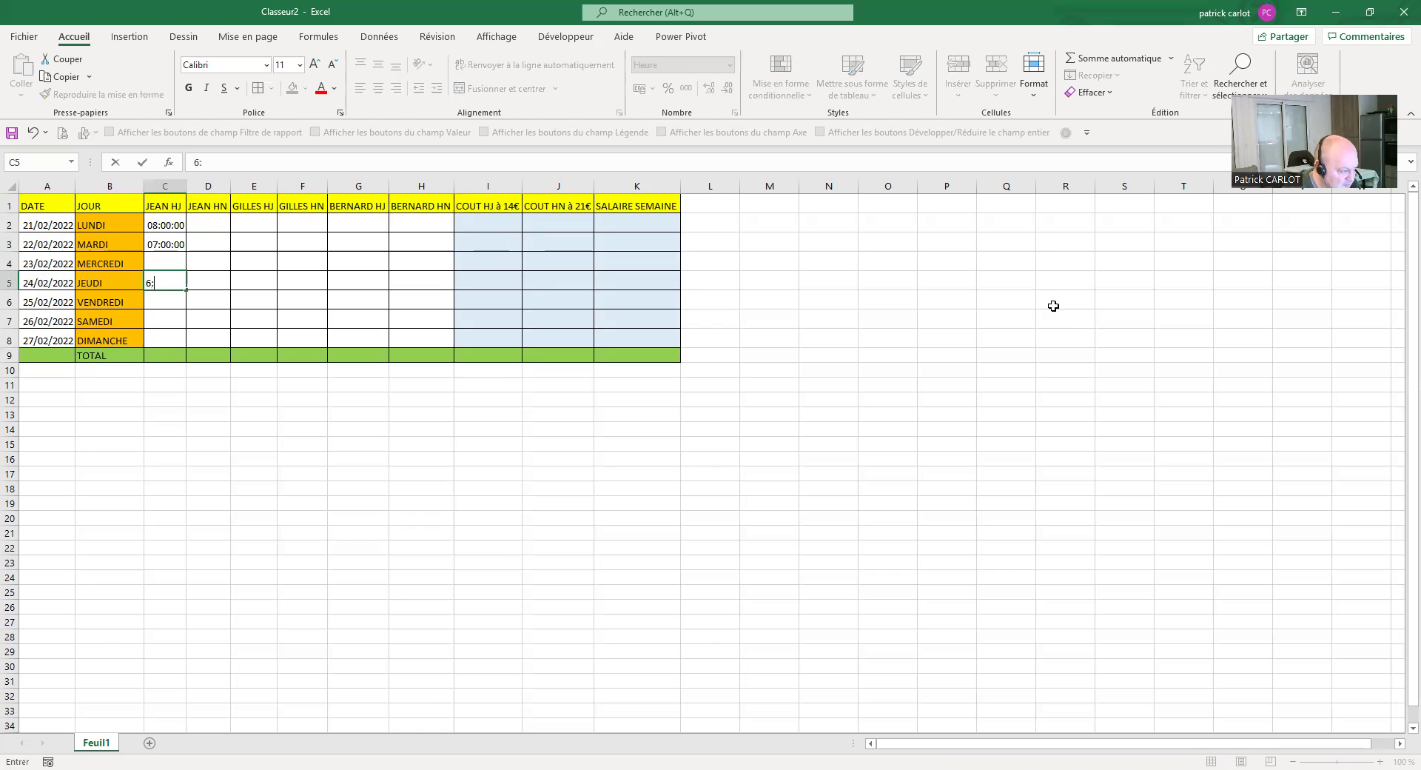
key(Return)
- Enter the first employee's HN hours: 2:00 for MARDI in D3 and 4:00 for VENDREDI in D6
key(Right)
key(Up)
key(Up)
key(Up)
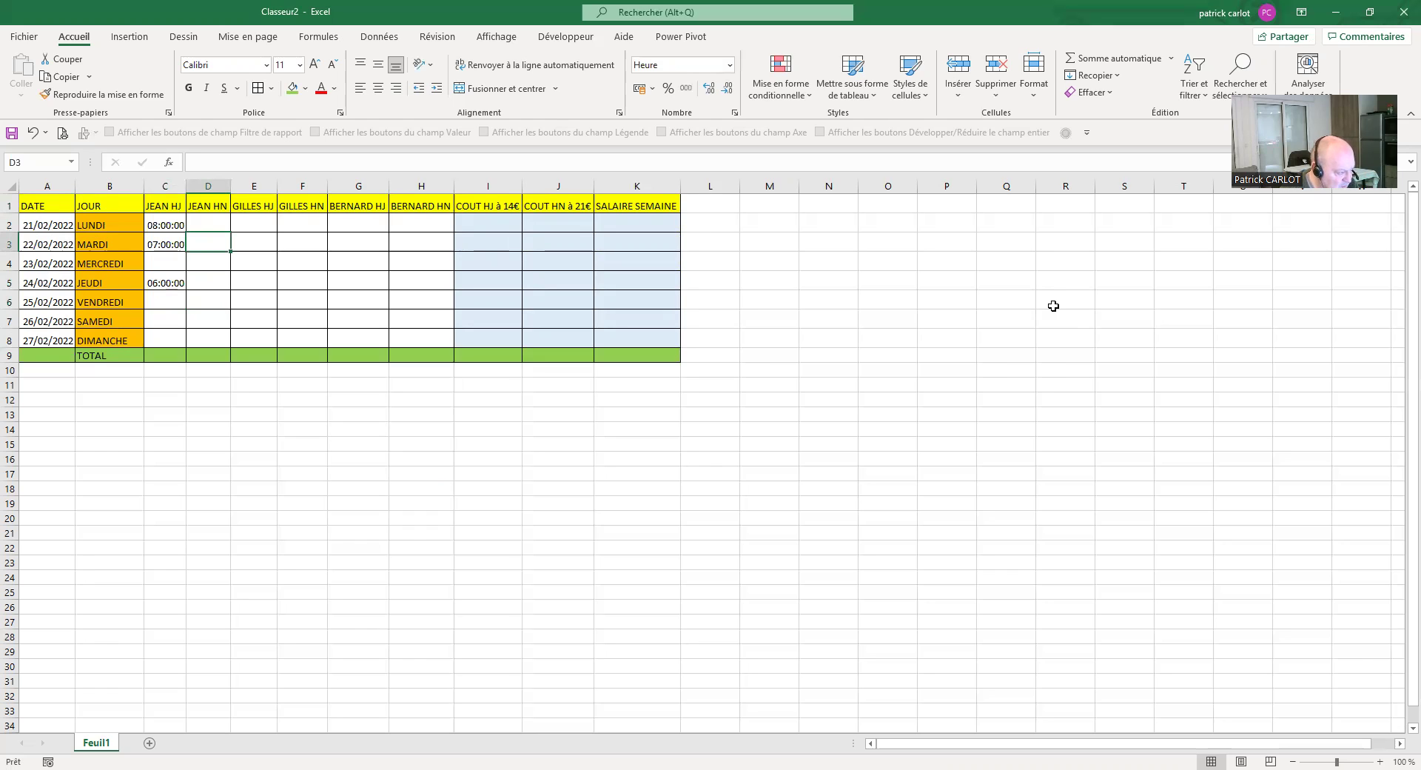
text(2)
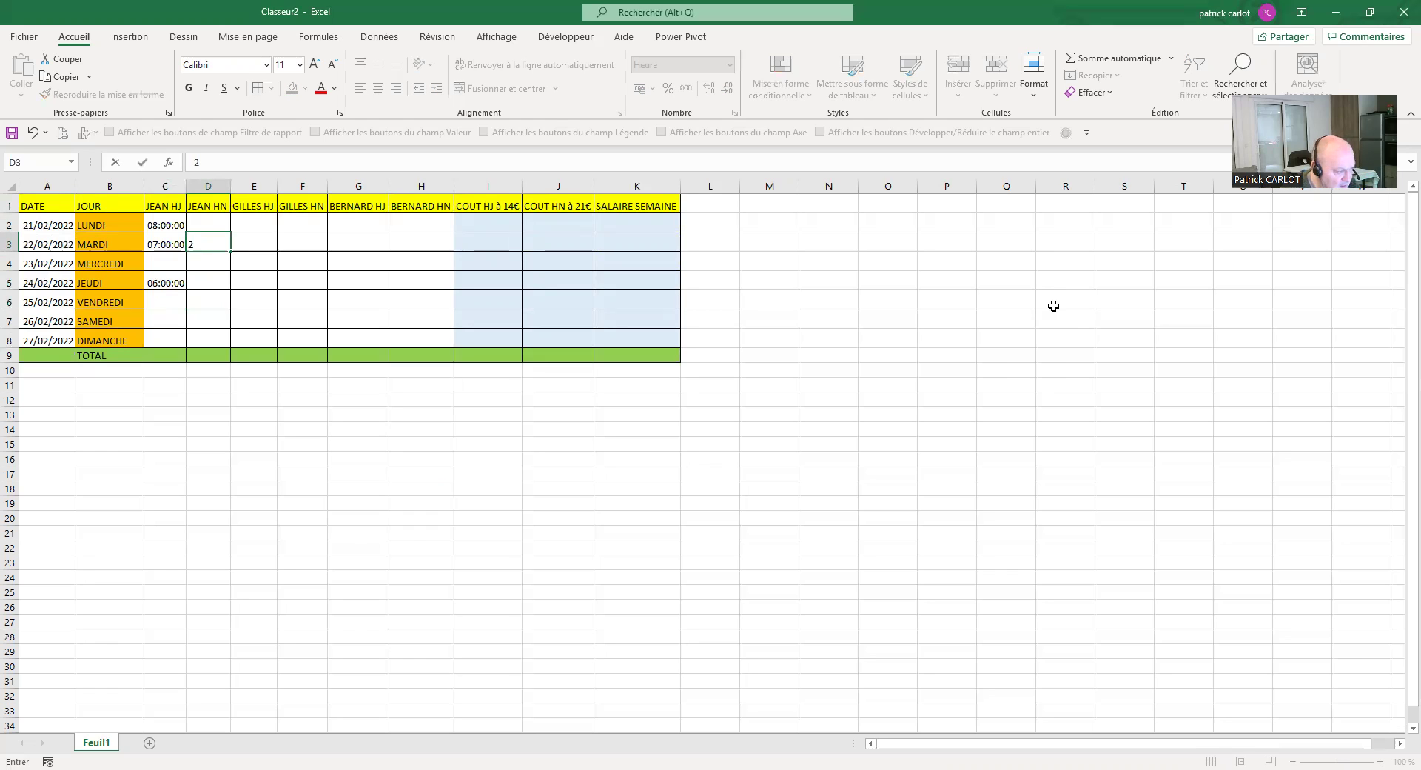
text(:)
key(Return)
key(Down)
key(Down)
text(4)
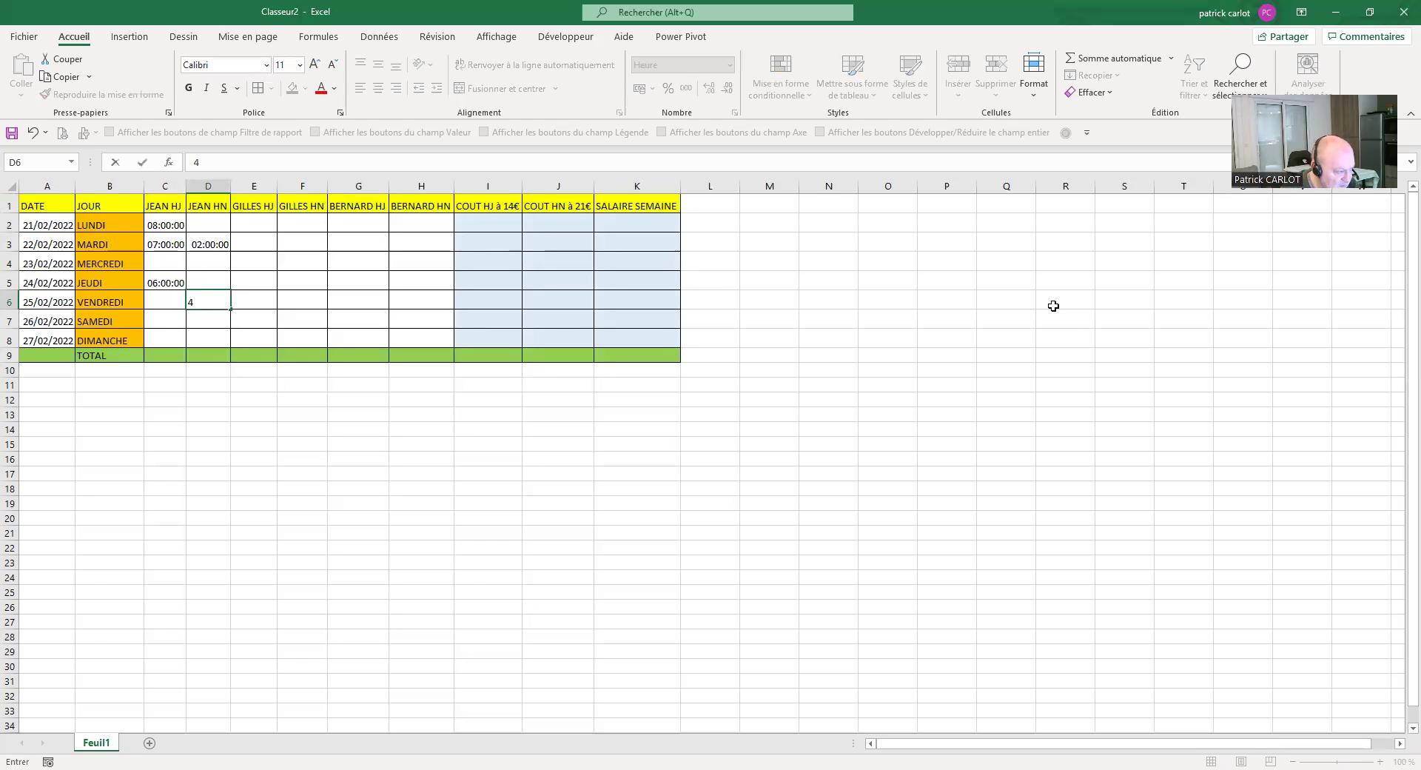
key(Return)
- Enter the second employee's HJ hours: 8:00 for MARDI in E3 and 6:00 for MERCREDI in E4
key(Right)
key(Up)
key(Up)
key(Up)
key(Up)
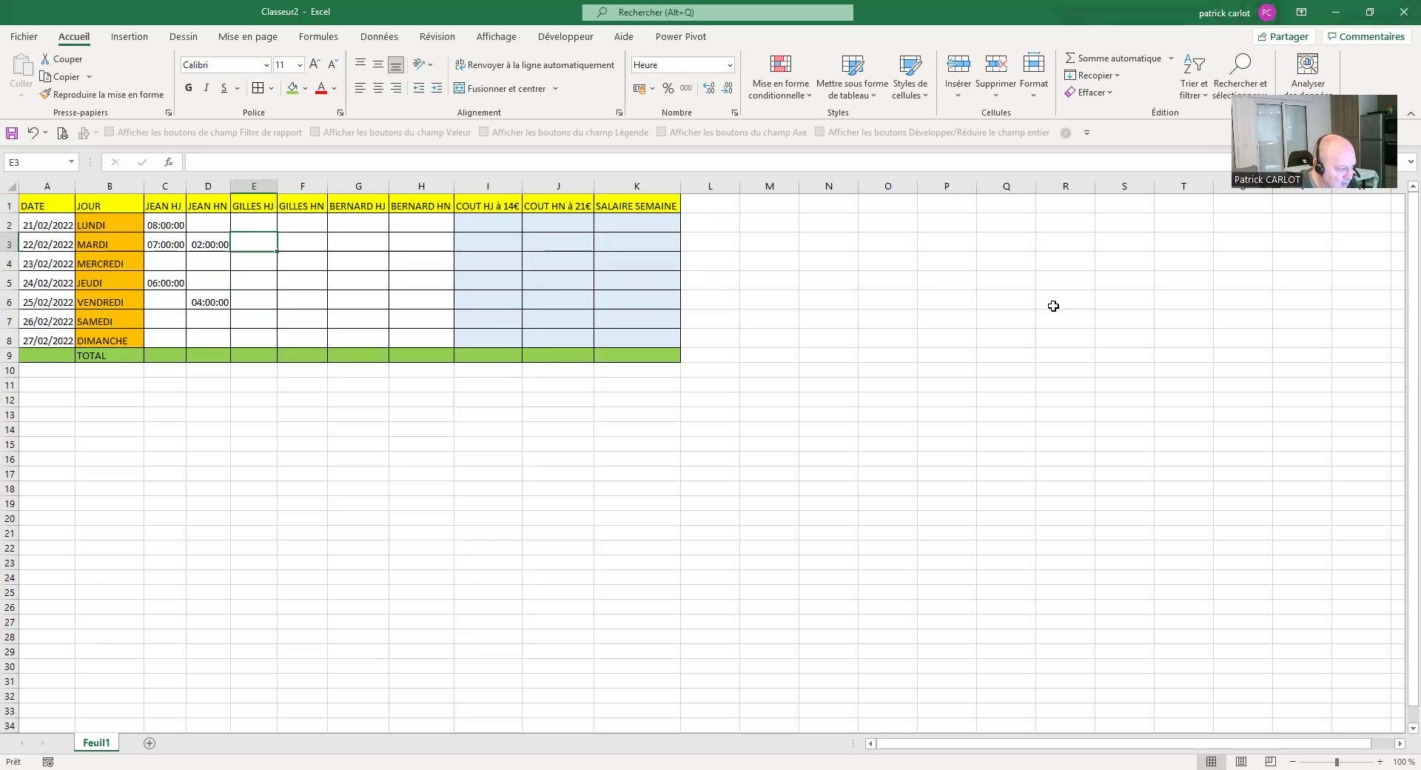
text(8)
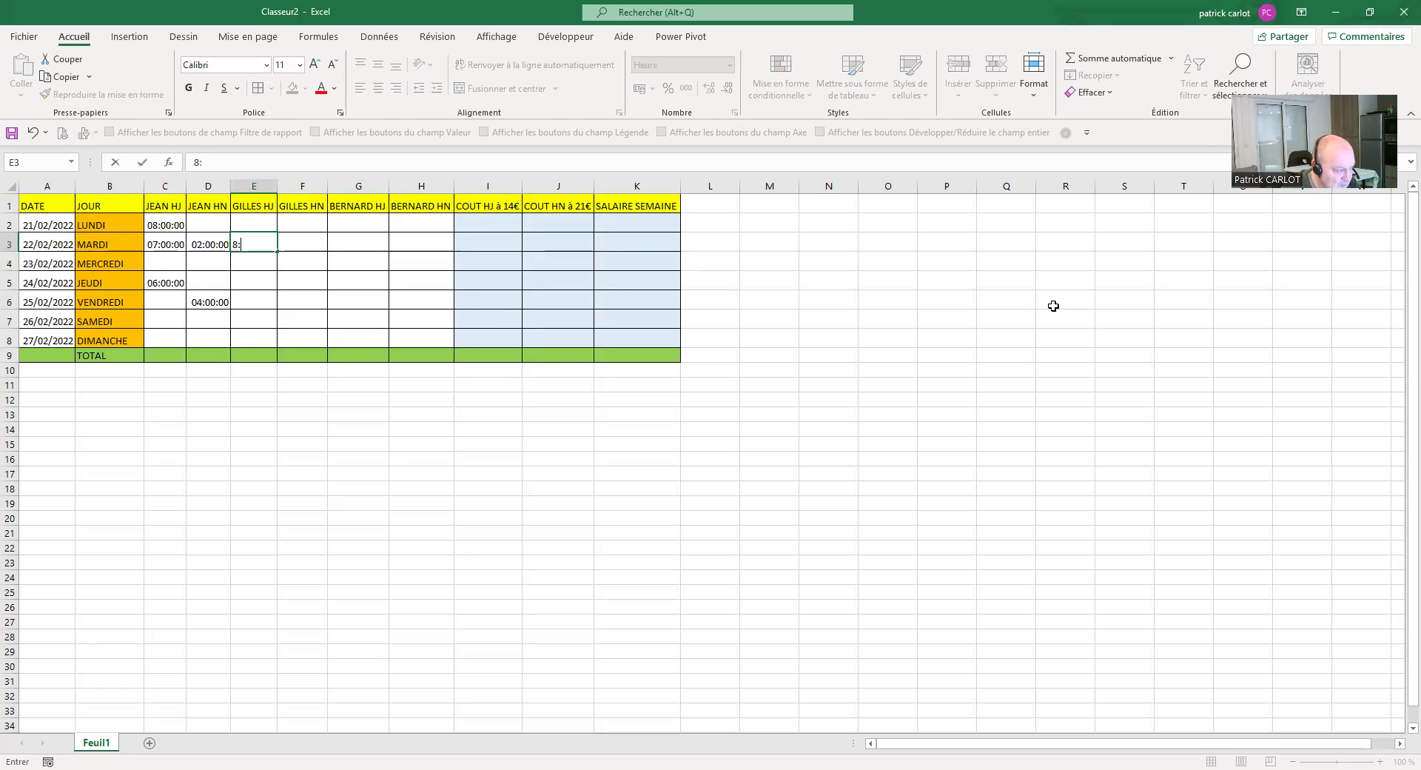
text(:)
key(Return)
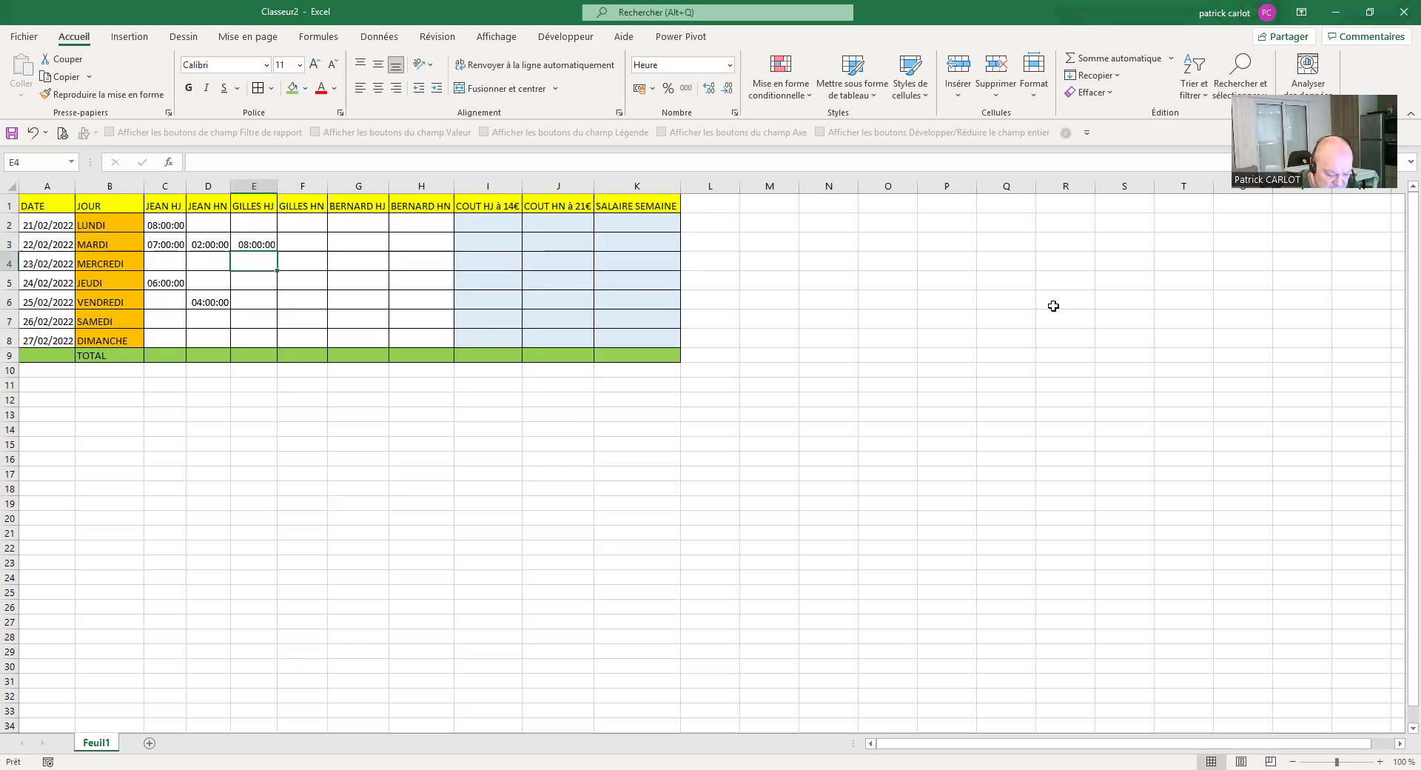
text(6)
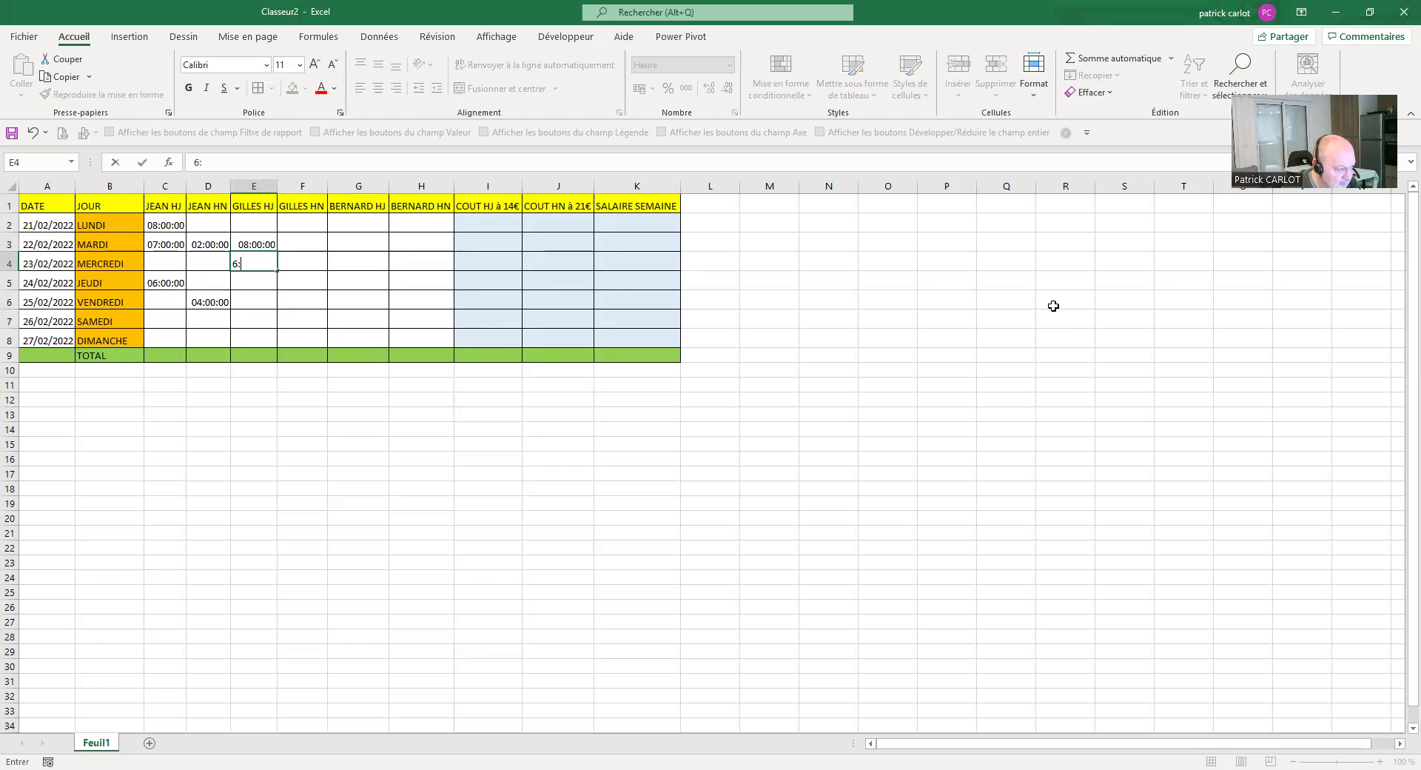
text(:)
key(Return)
- Enter the second employee's weekend HJ hours: 3:00 for SAMEDI in E7 and 9:00 for DIMANCHE in E8
key(Return)
key(Return)
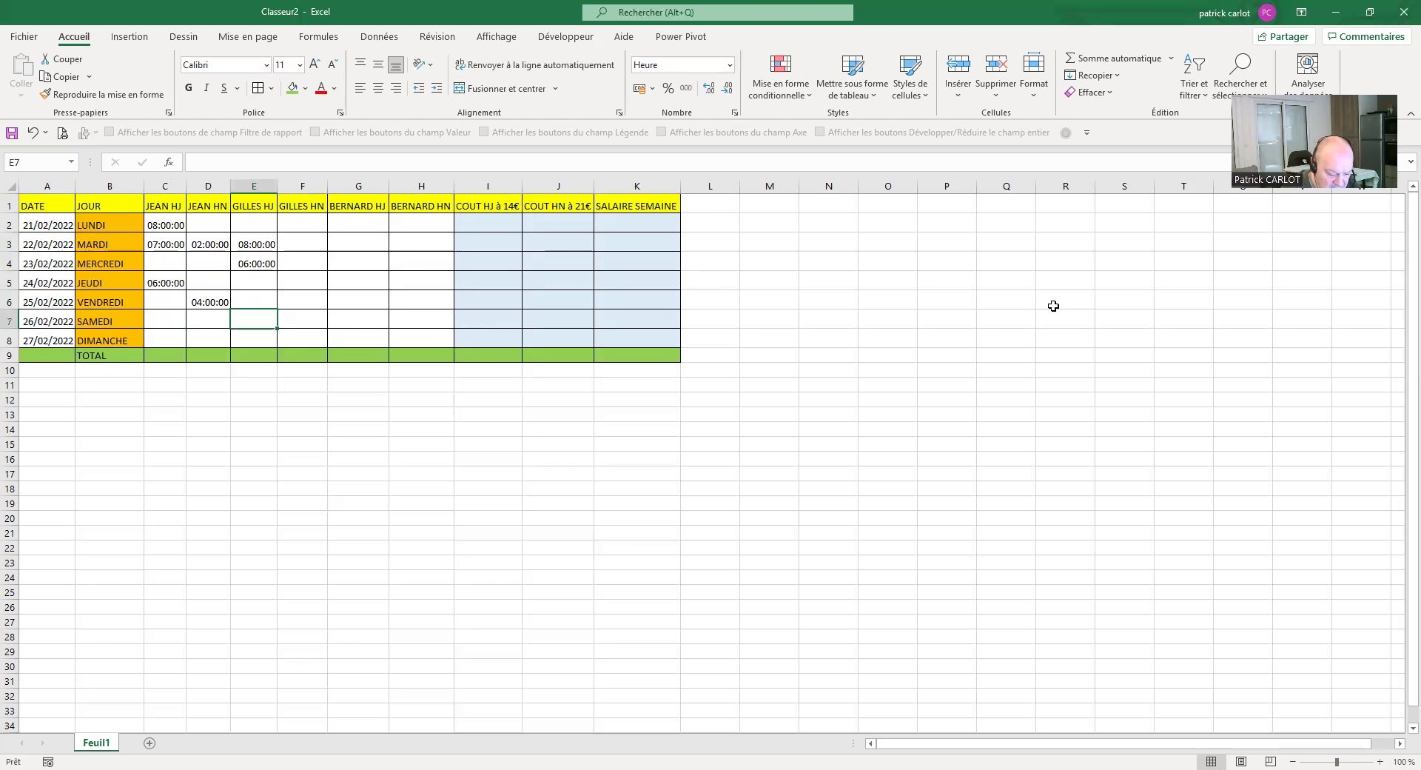
text(3:)
key(Return)
text(9)
key(Return)
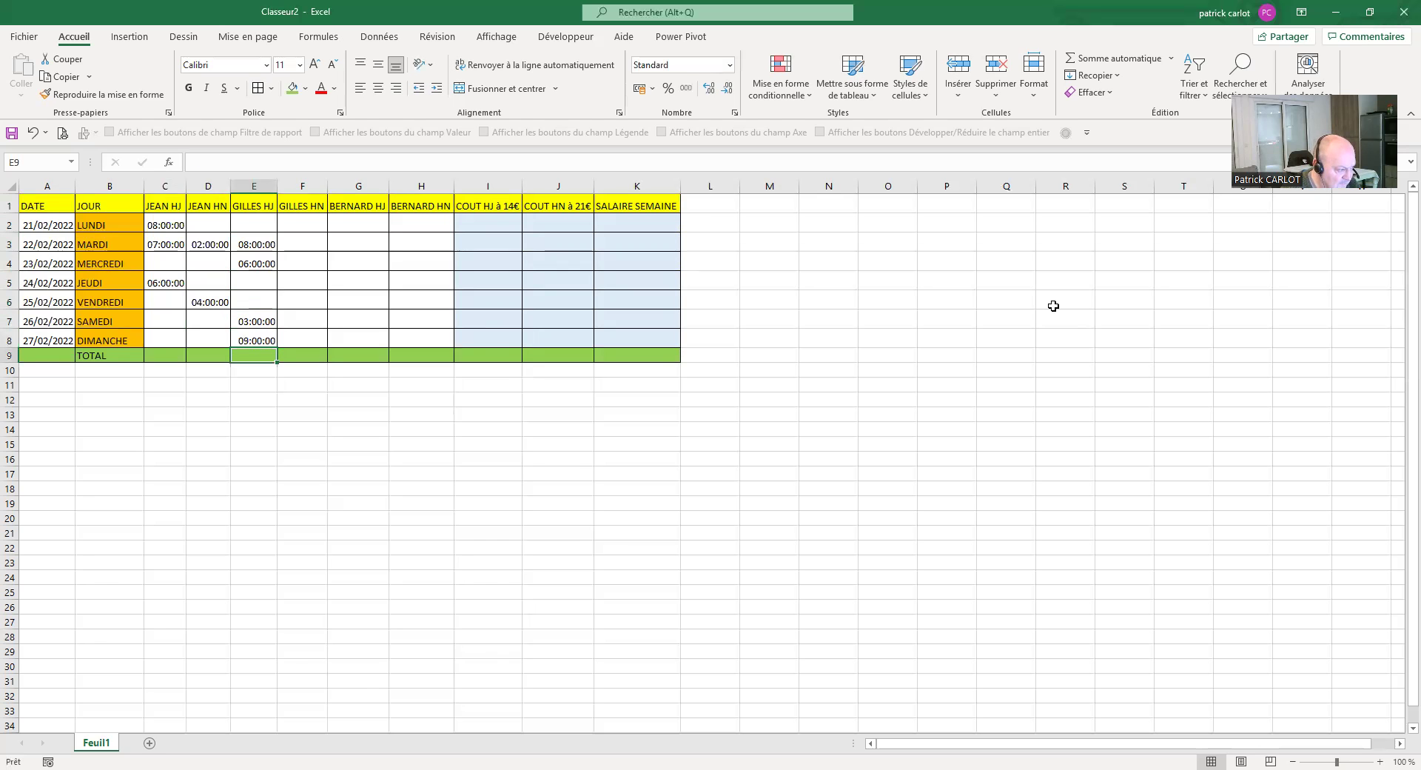
- Enter the second employee's HN hours: 4:00 for LUNDI in F2 and 3:00 for MARDI in F3
key(Right)
key(Up)
key(Up)
key(Up)
key(Up)
key(Up)
key(Up)
key(Up)
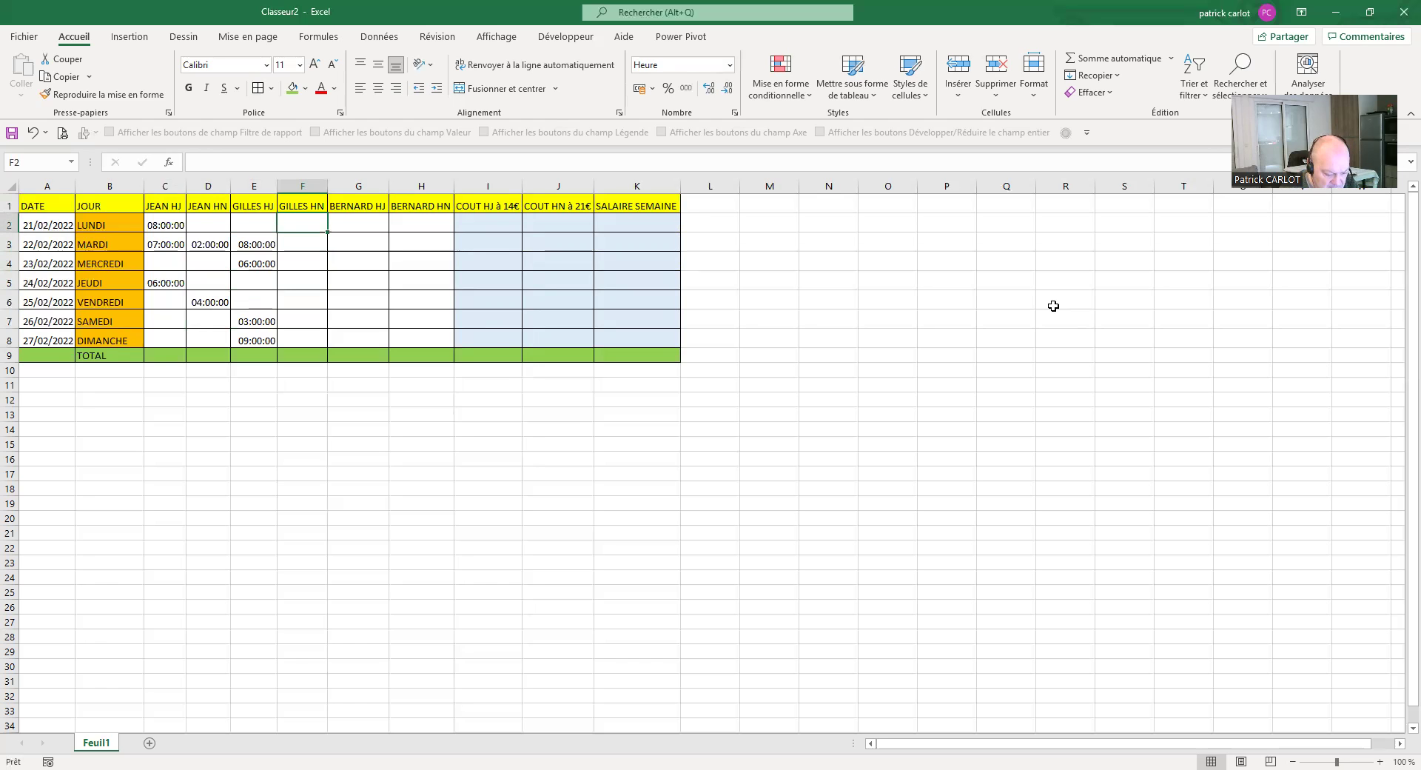
text(8)
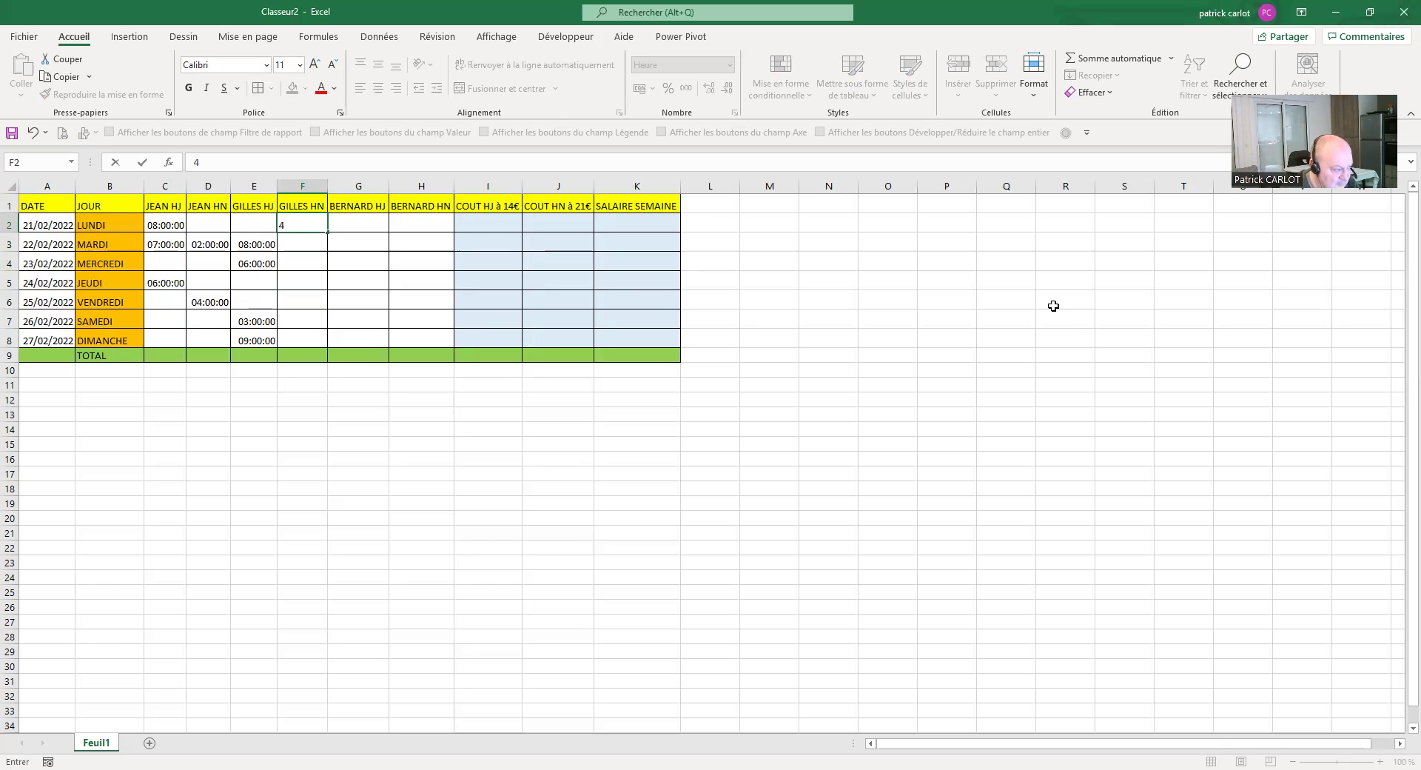
key(Return)
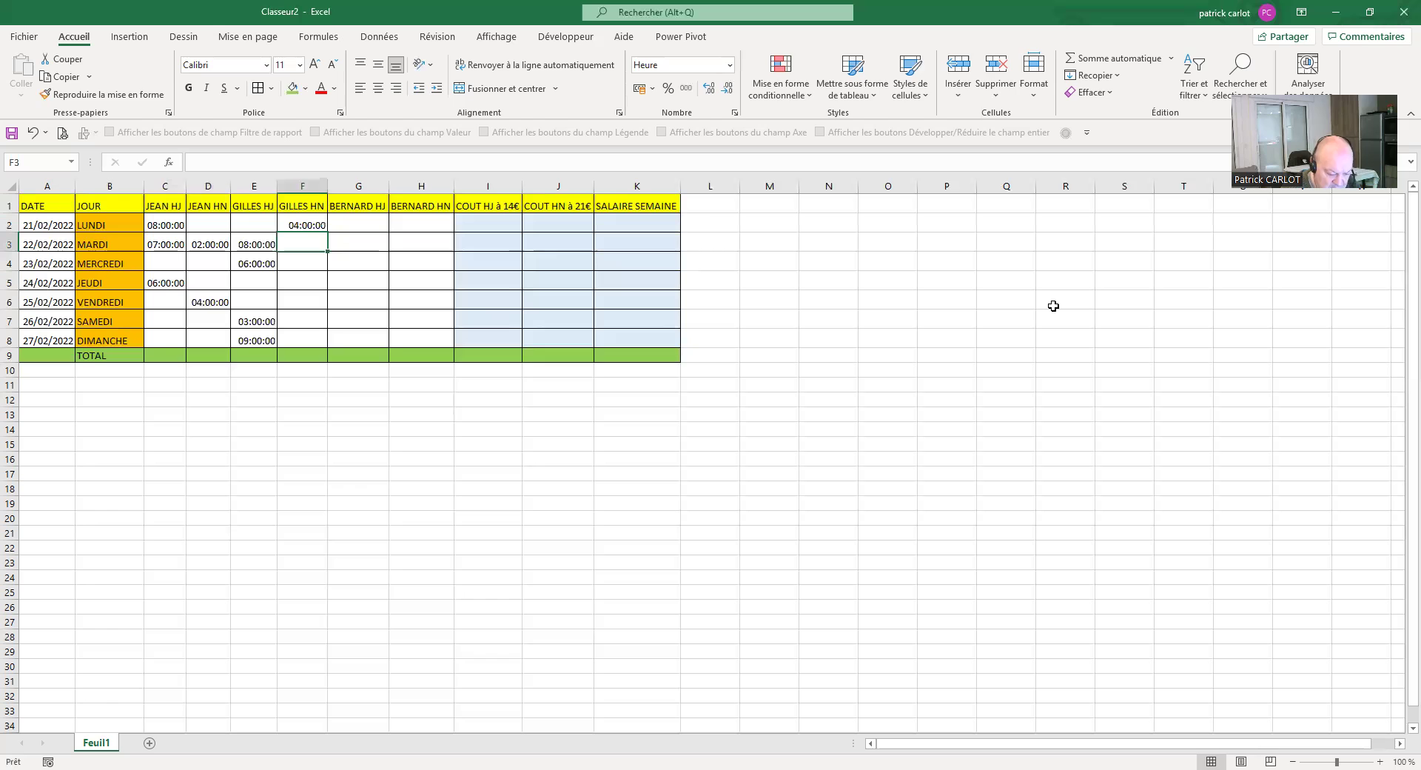
text(3)
key(Return)
- Enter the second employee's HN hours: 6:00 for JEUDI in F5 and 8:00 for SAMEDI in F7
key(Return)
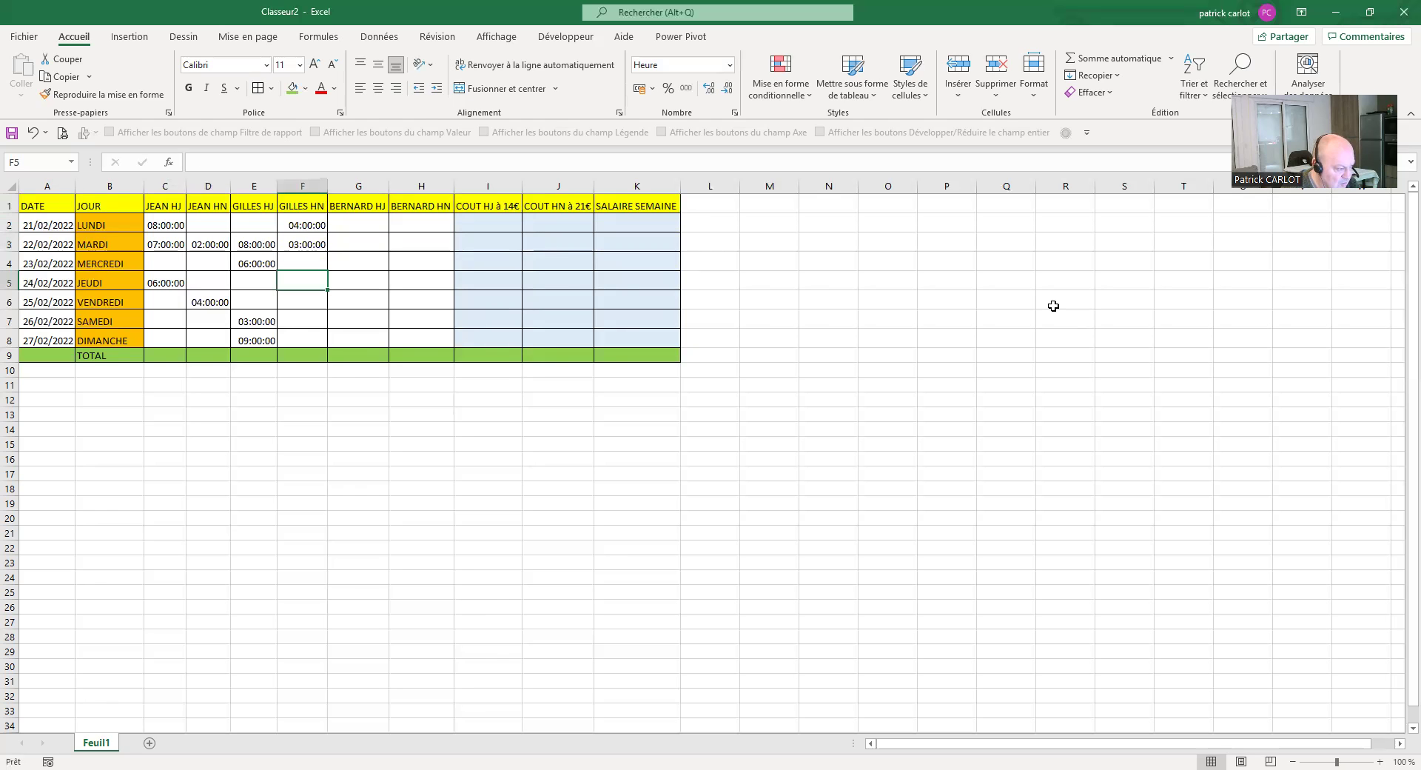
text(6:)
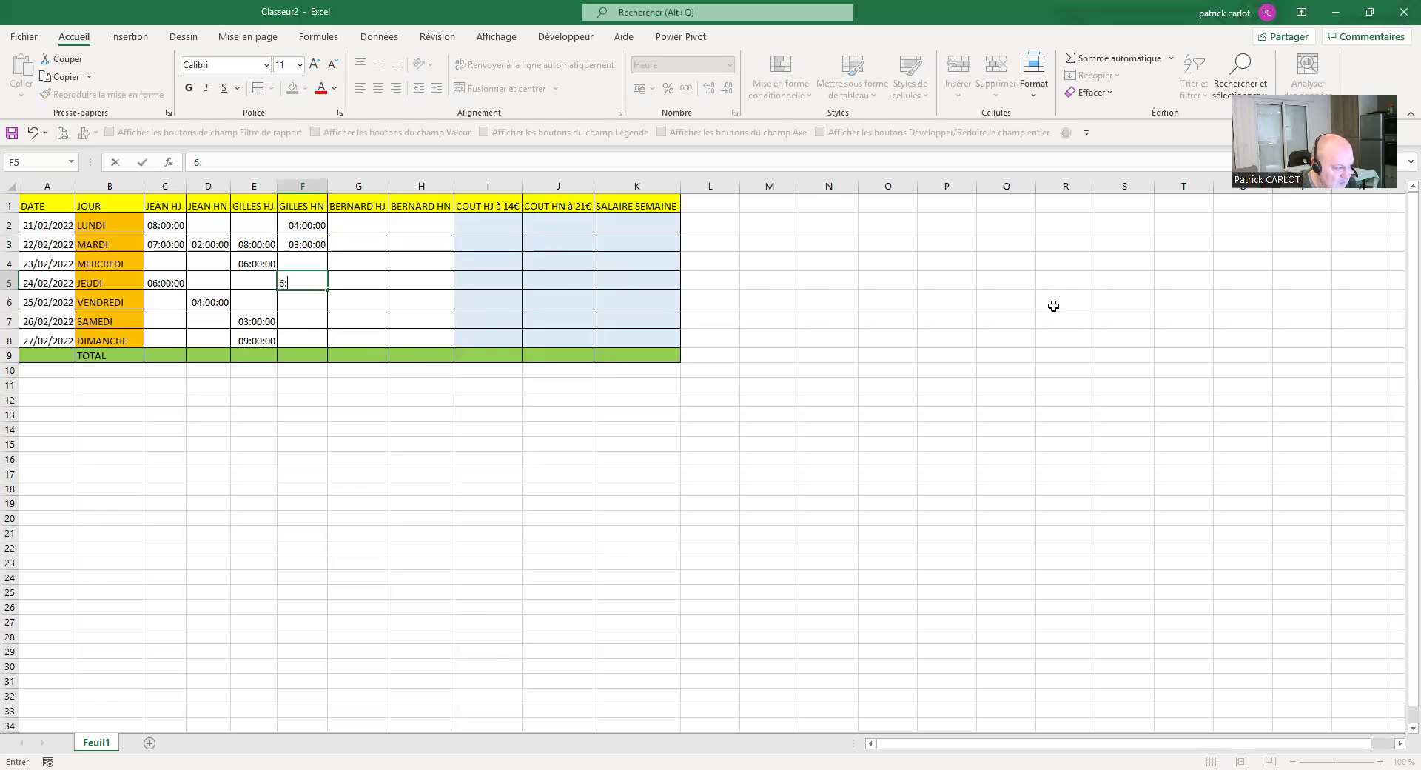
key(Return)
key(Return)
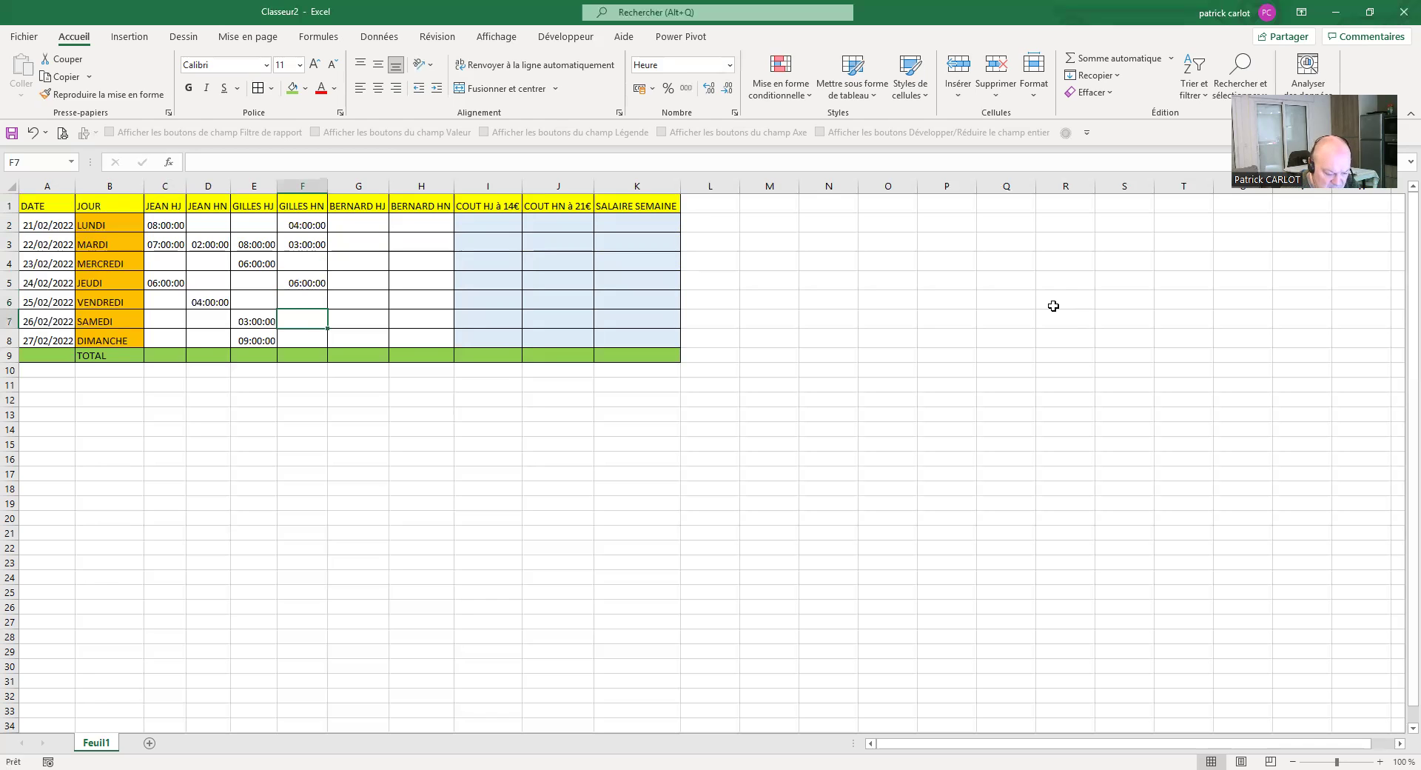
text(8:)
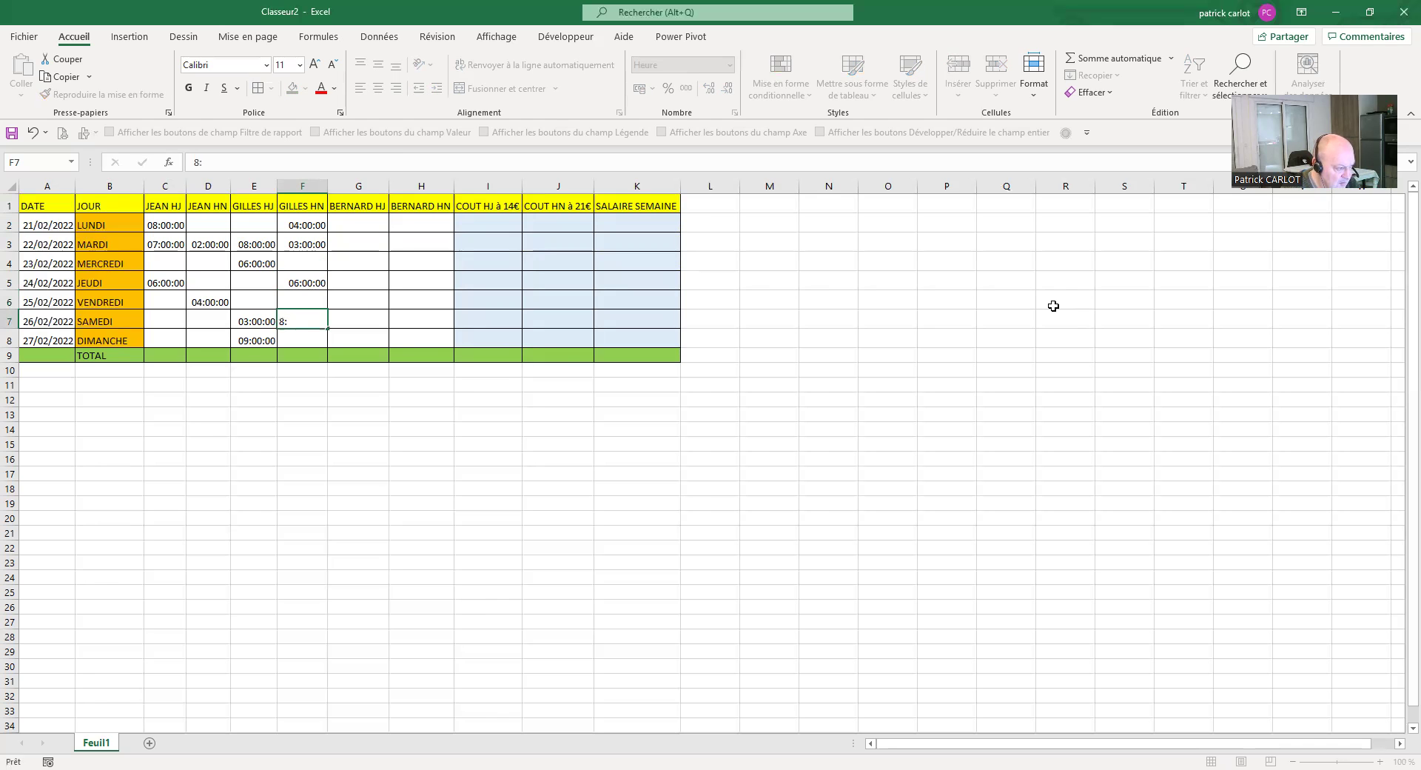
key(Return)
- Enter the third employee's HJ hours: 5:00 for MARDI in G3, 4:00 for JEUDI in G5 and 6:00 for SAMEDI in G7
key(Right)
key(Up)
key(Up)
key(Up)
key(Up)
key(Up)
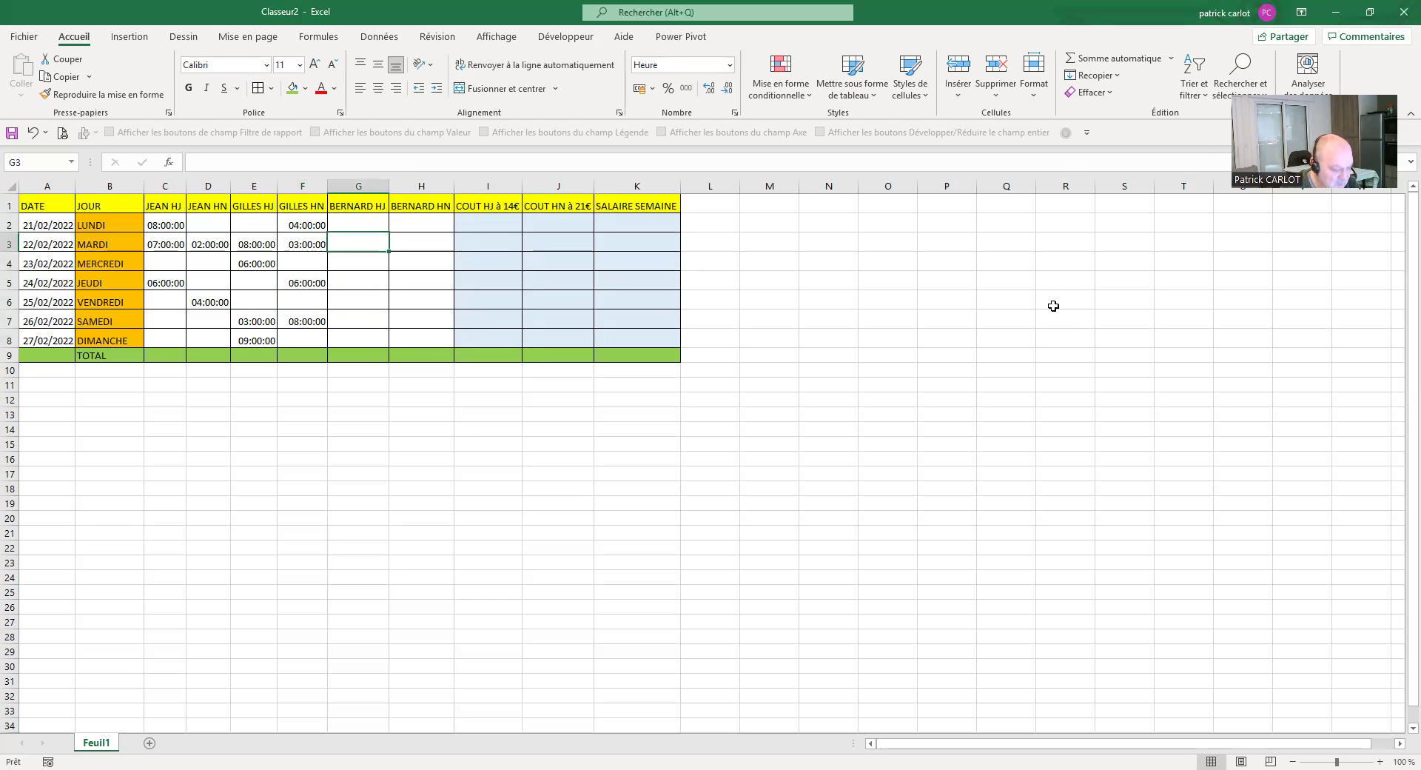
text(5:)
key(Return)
key(Return)
text(4:)
key(Return)
key(Return)
text(6)
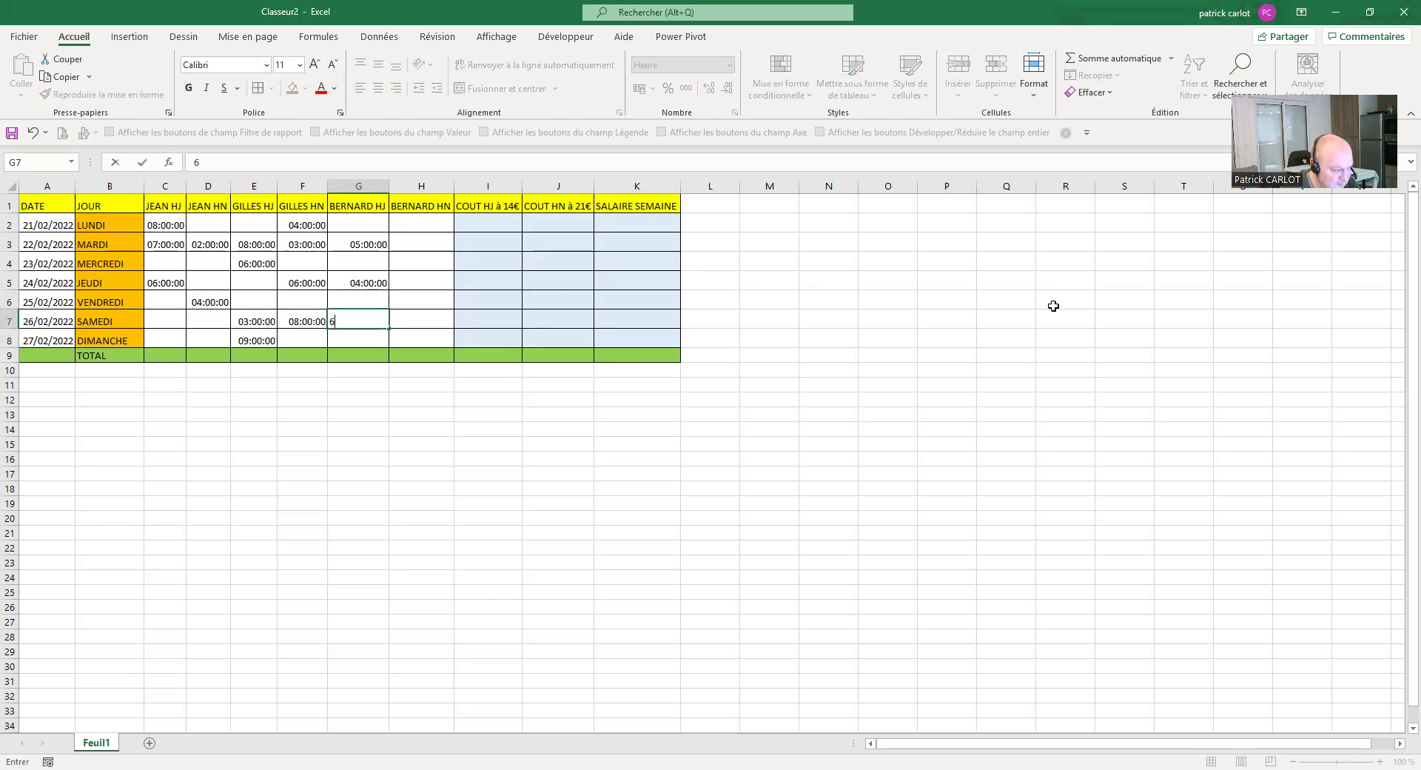
key(Return)
- Enter the third employee's HN hours: 7:00 for LUNDI in H2 and 5:00 for MERCREDI in H4
key(Right)
key(Up)
key(Up)
key(Up)
key(Up)
key(Up)
key(Up)
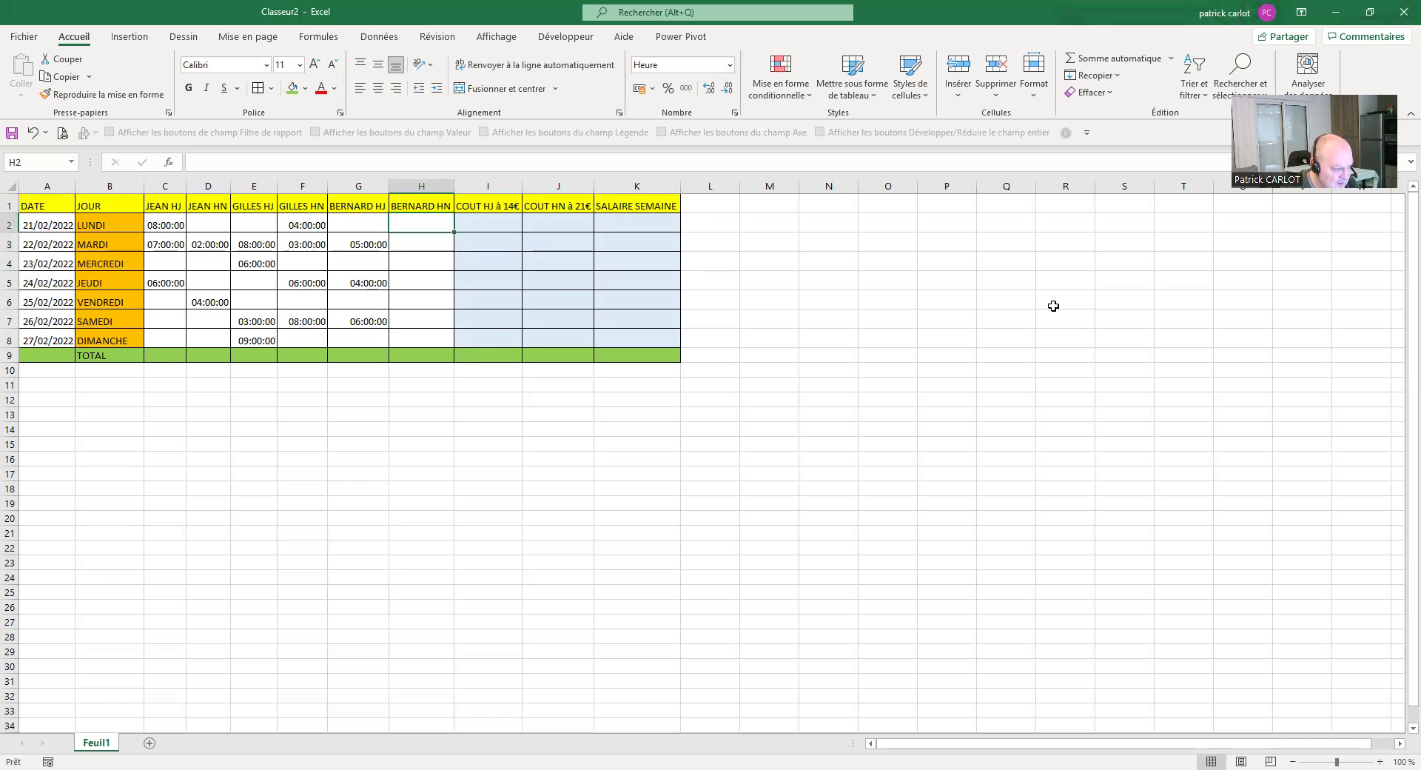
text(7:)
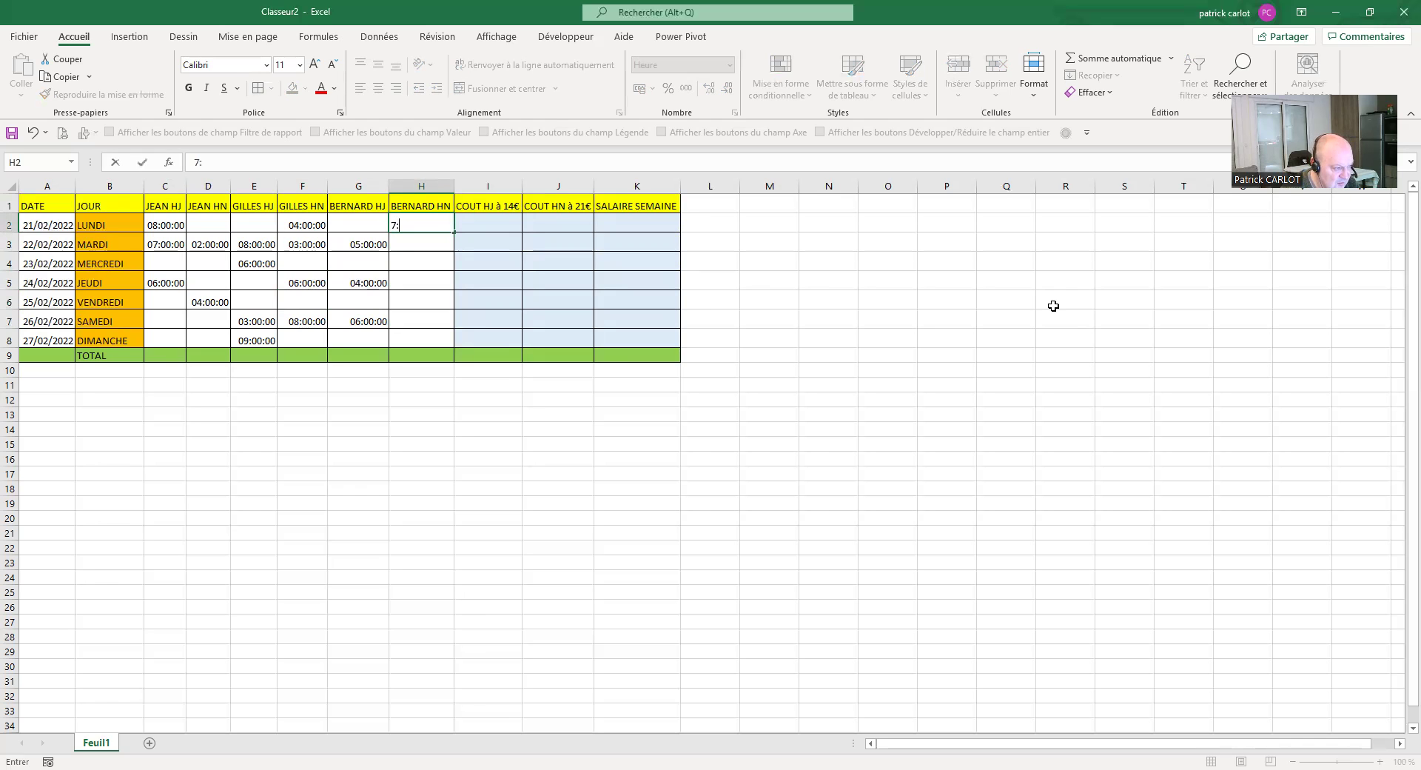
key(Return)
key(Down)
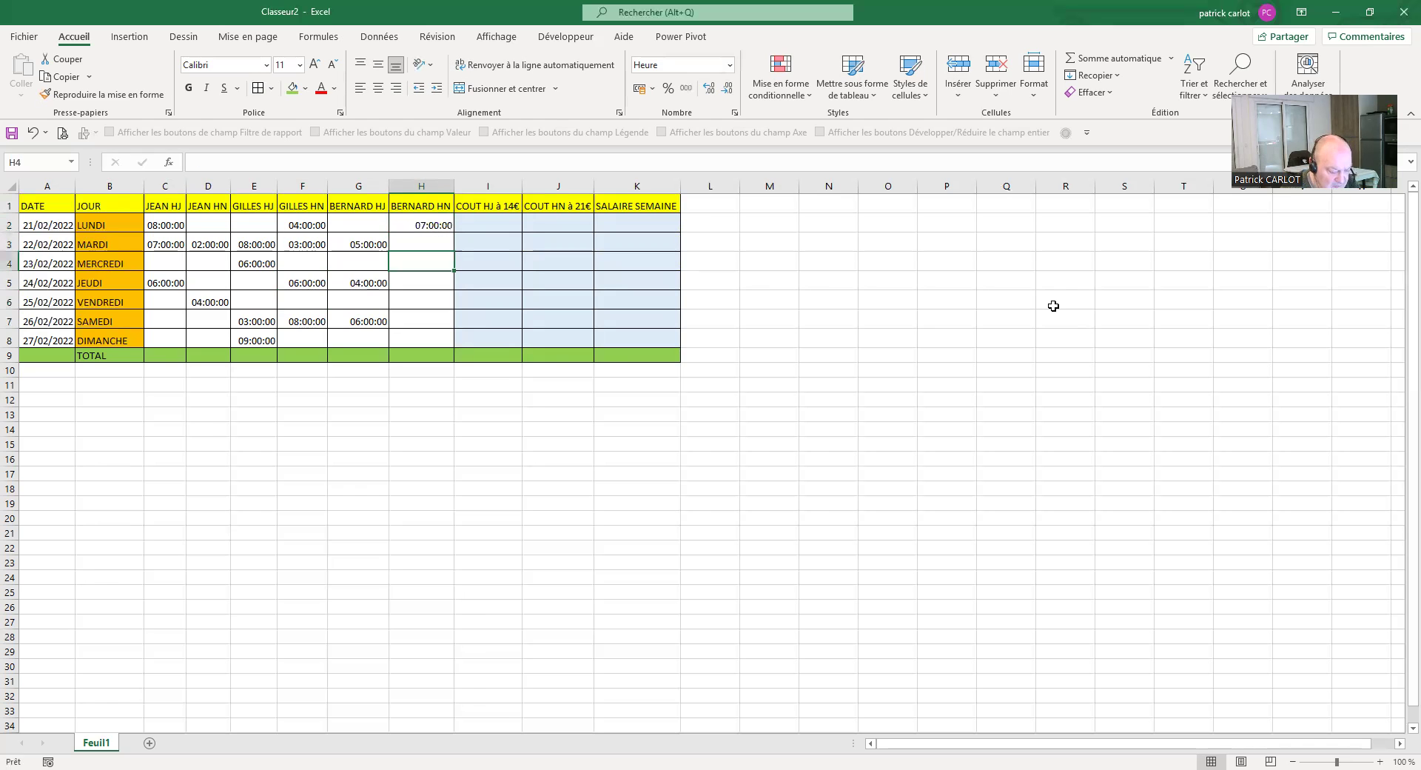
text(5:)
key(Return)
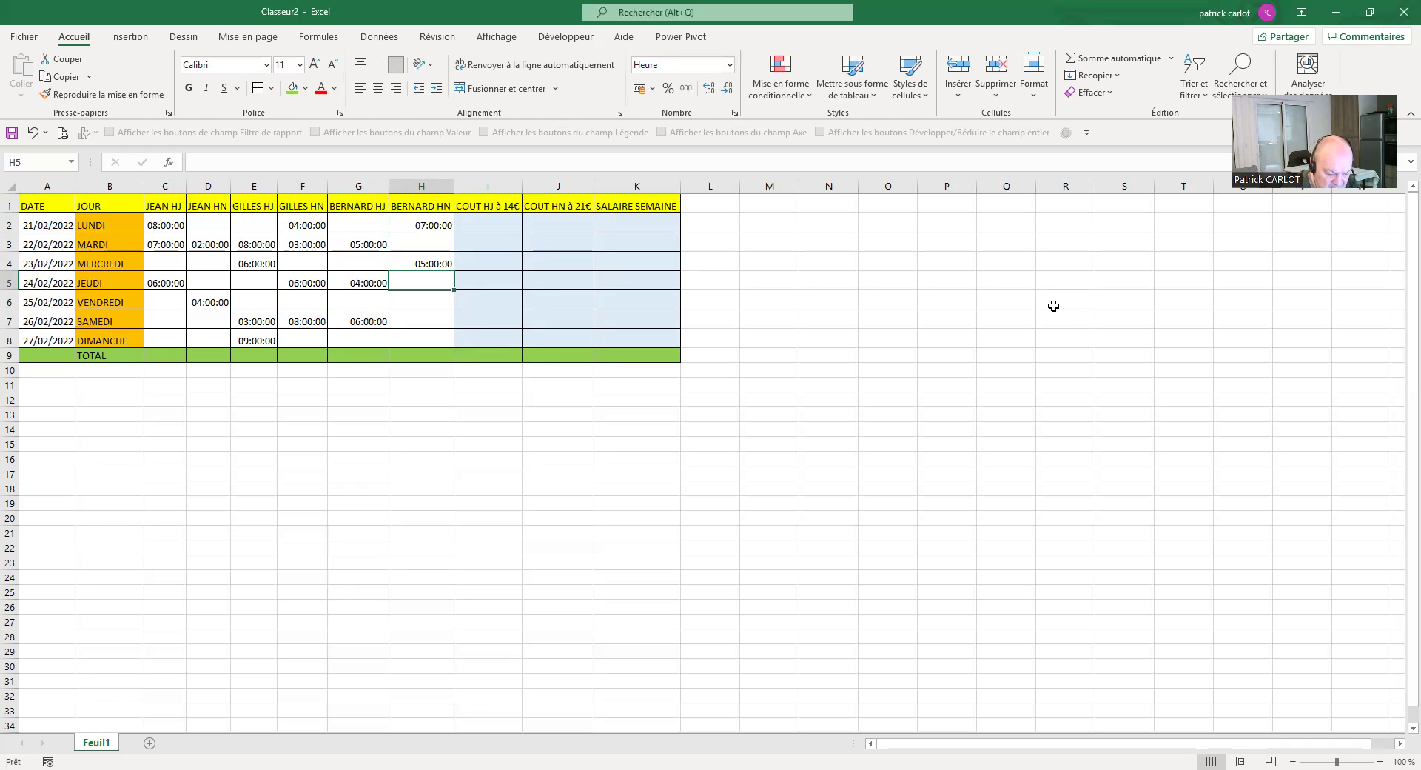
- Enter the third employee's HN hours: 6:00 for JEUDI in H5 and 4:00 for SAMEDI in H7
text(6:32)
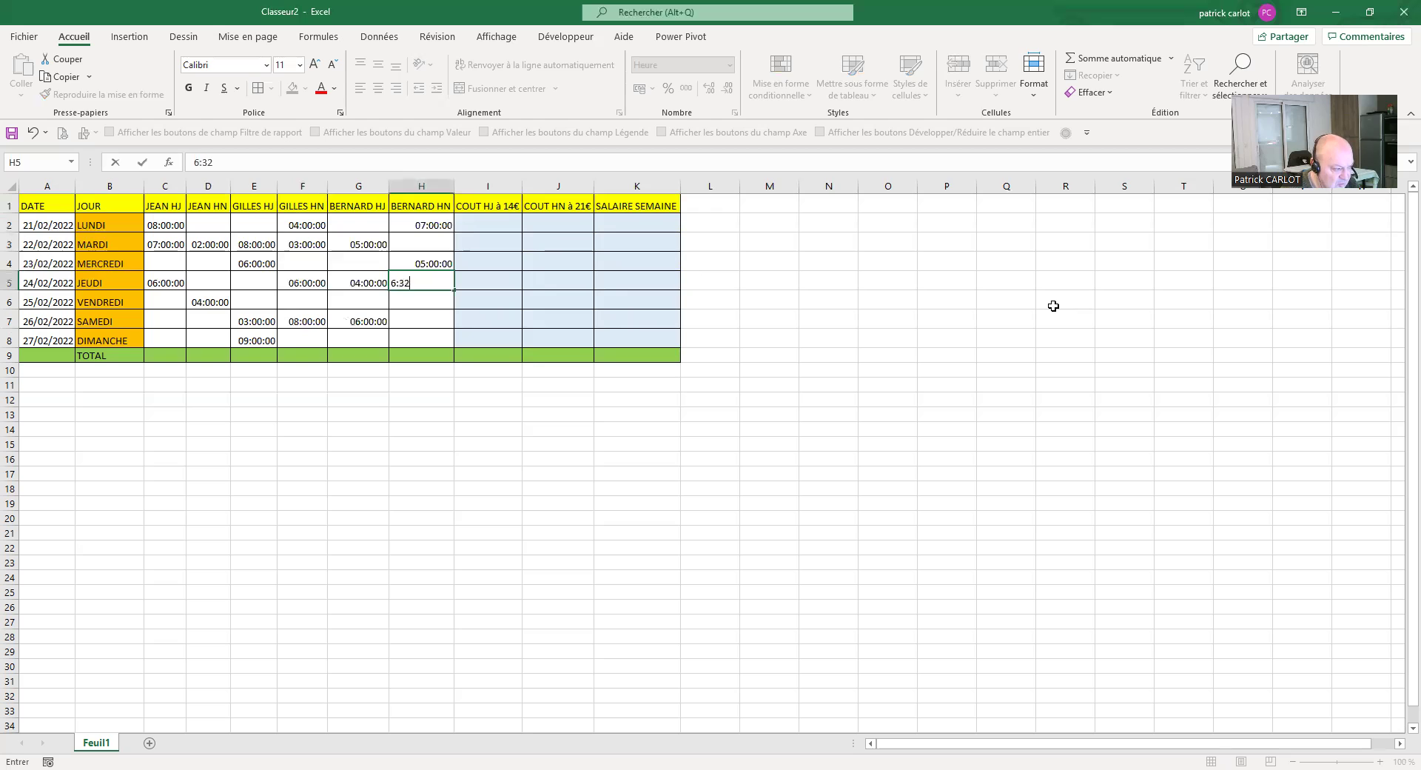
key(Return)
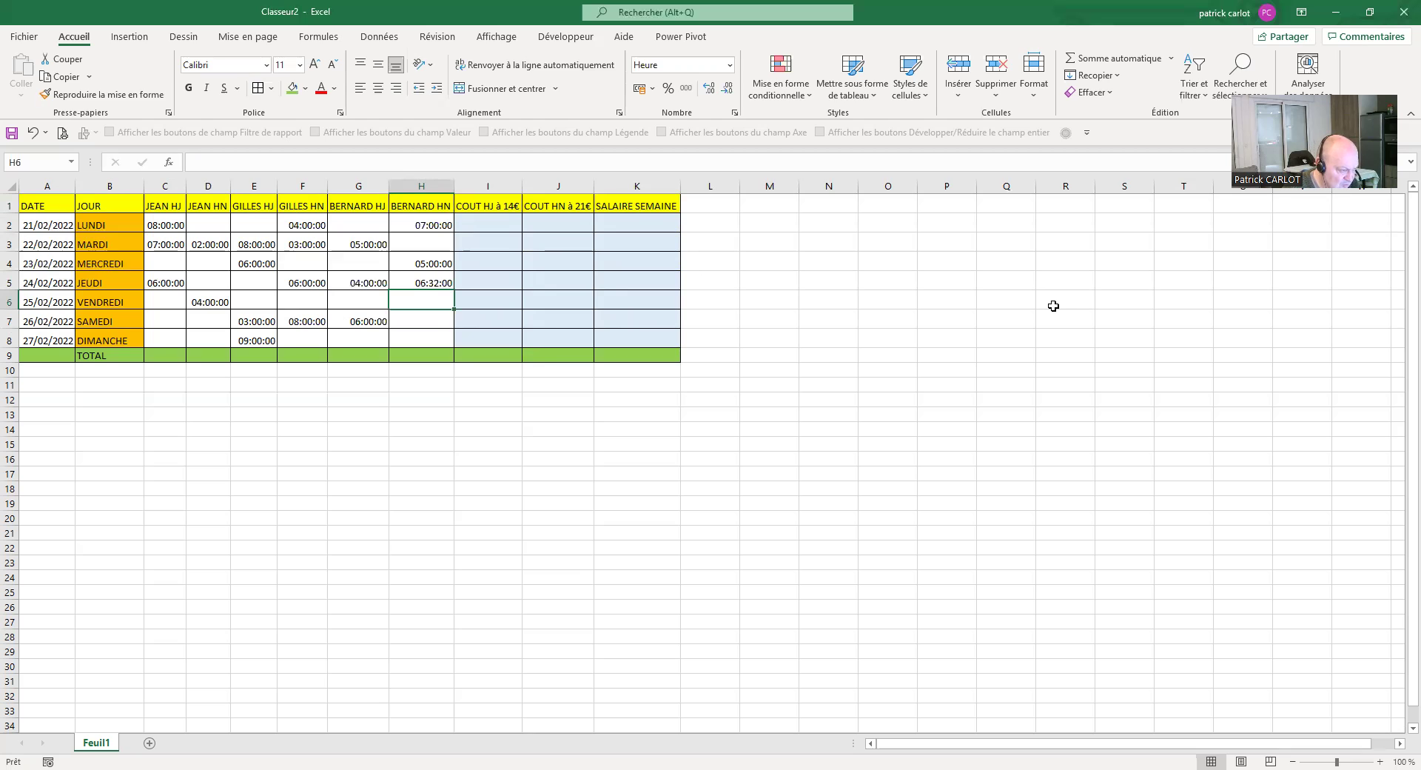
key(Up)
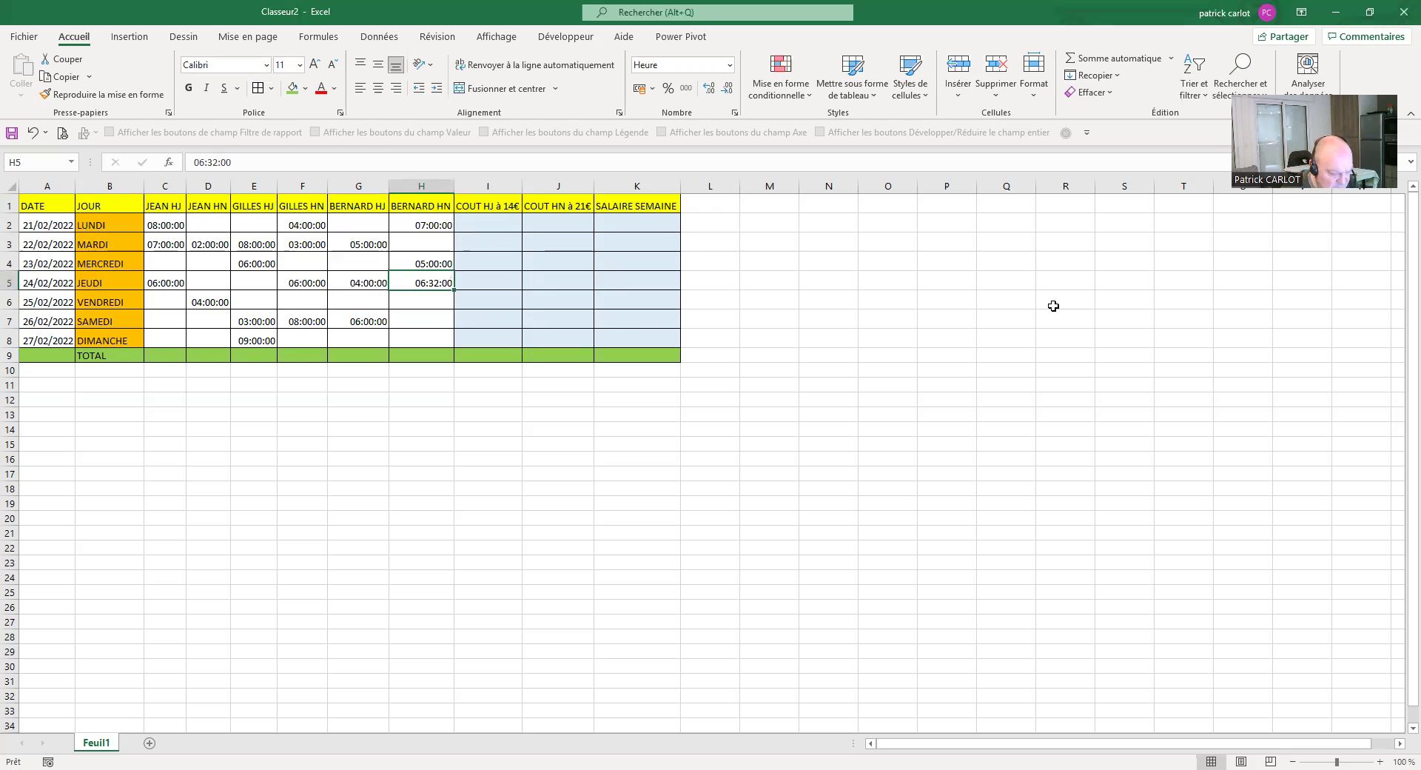
text(6:)
key(Return)
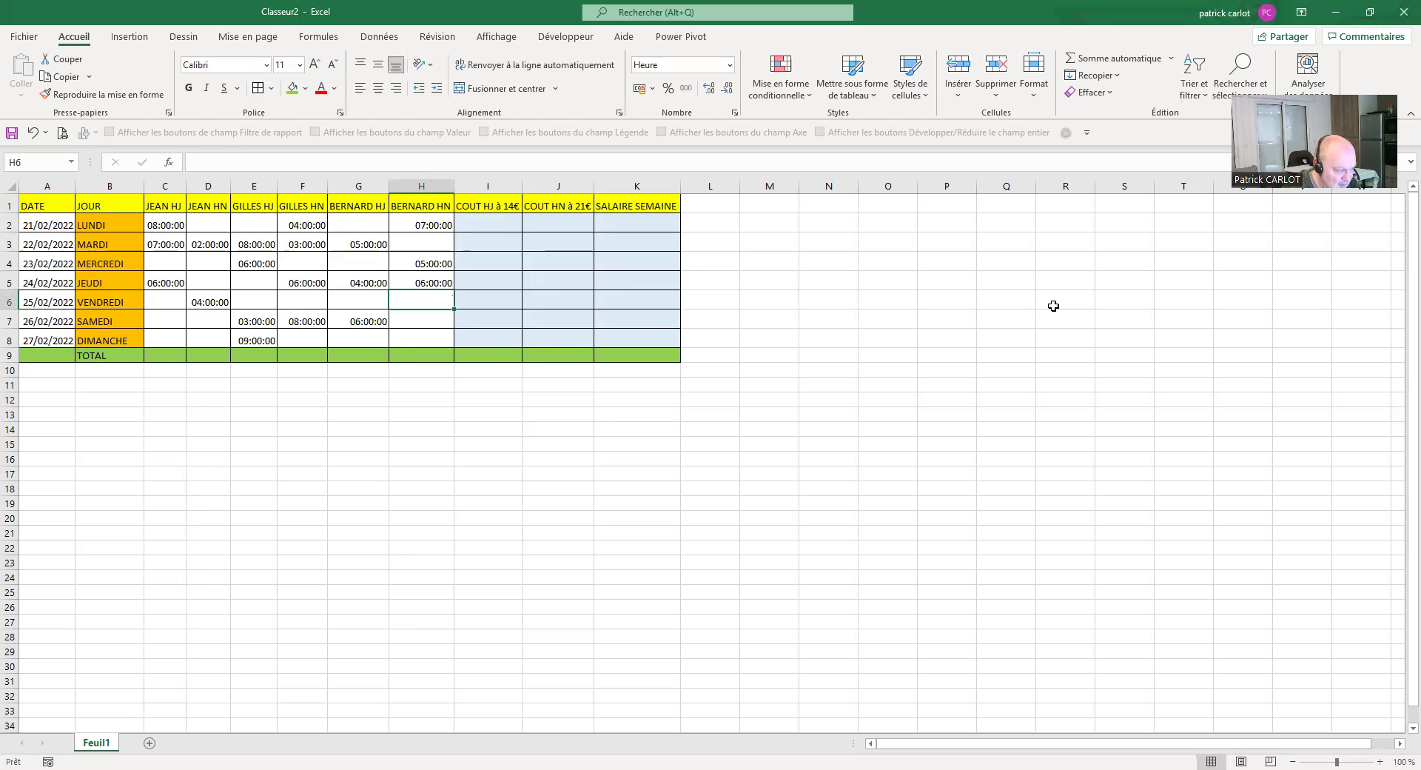
key(Return)
text(8)
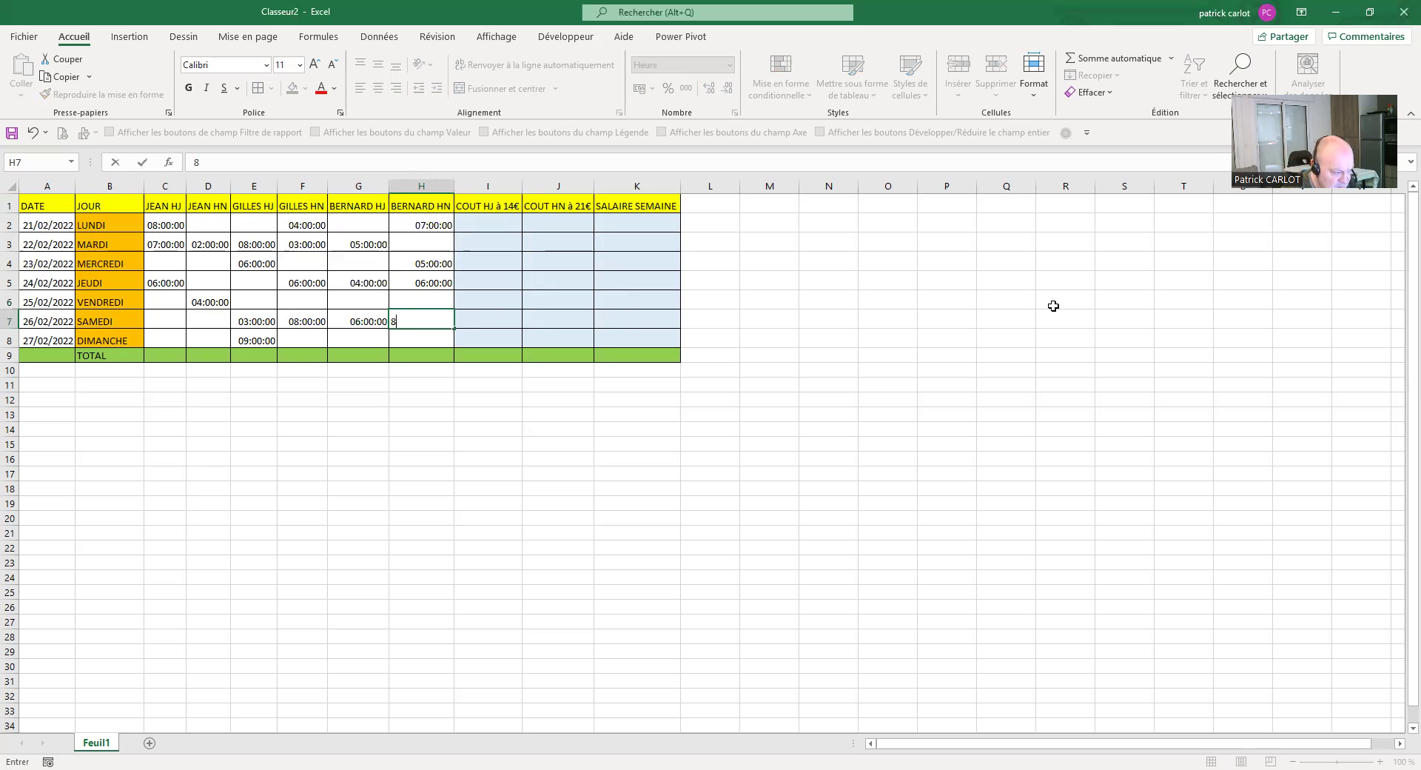
key(BackSpace)
text(4:)
key(Return)
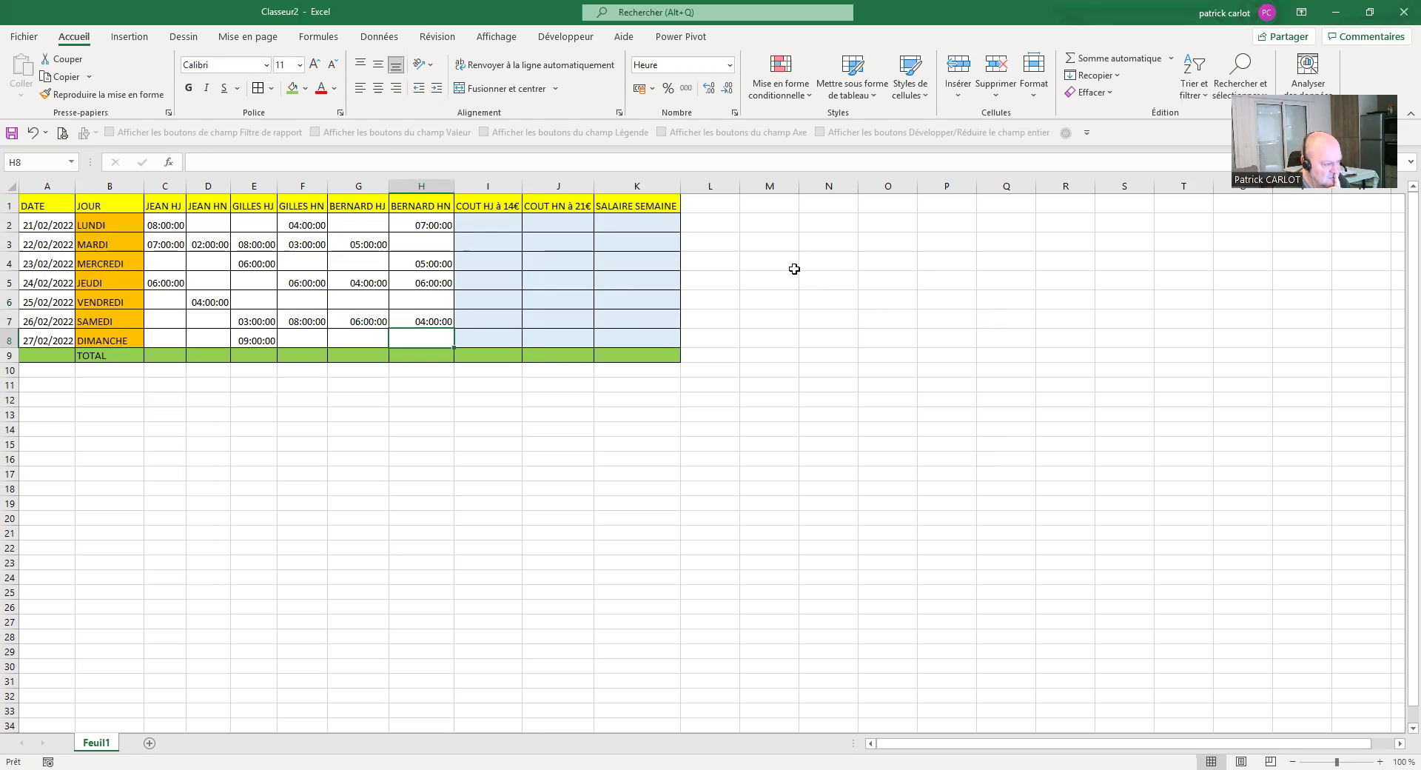
- Enter the LUNDI COUT HJ formula =SOMME(C2+E2+G2)*14 in I2
click(494, 226)
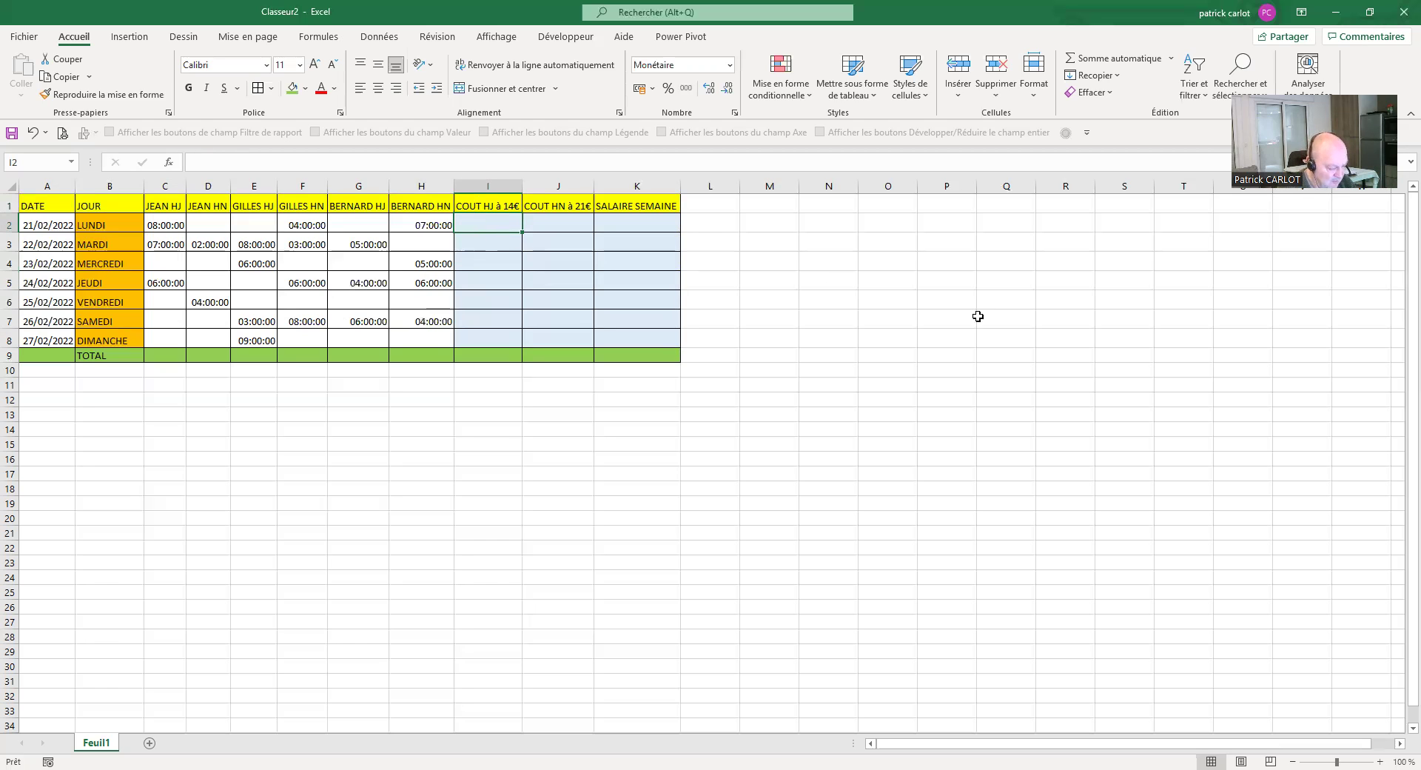
key(F2)
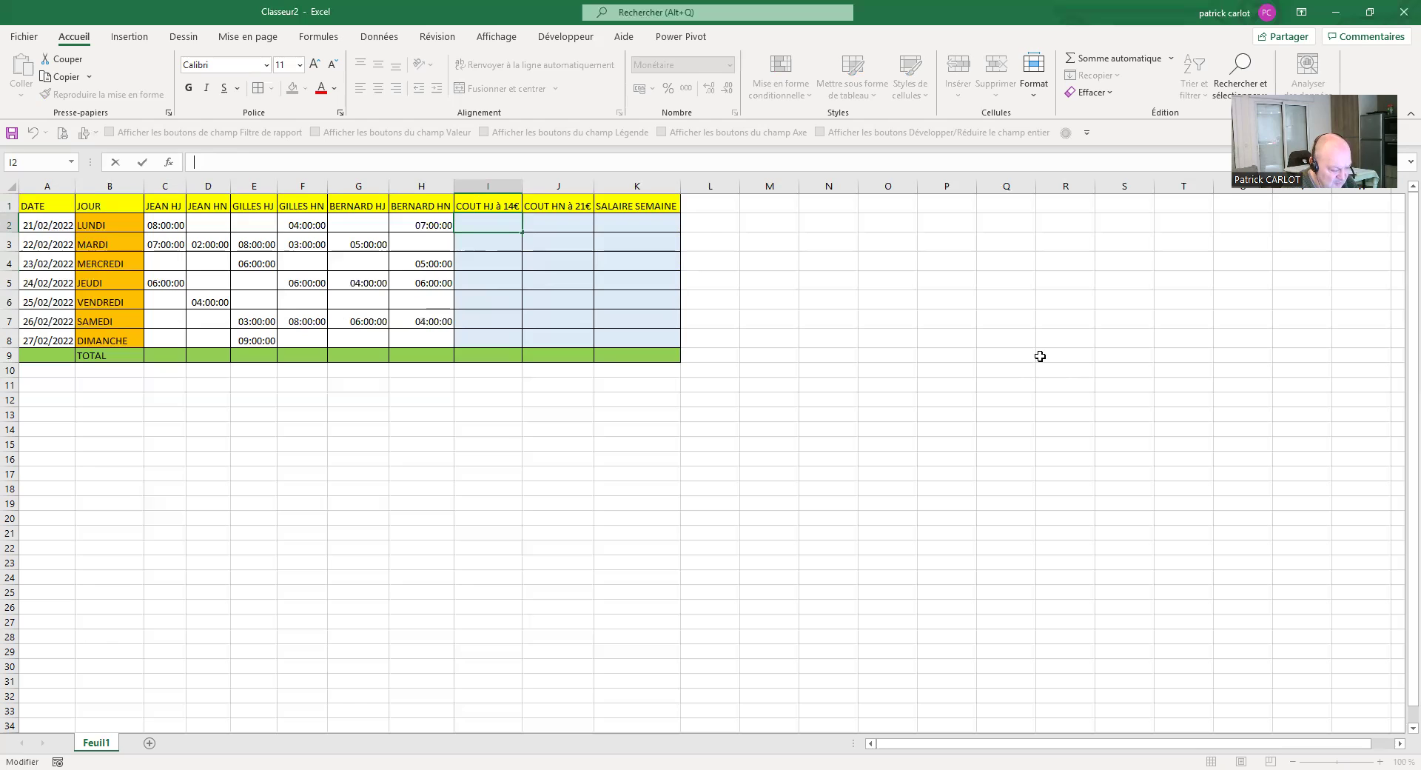
text(=)
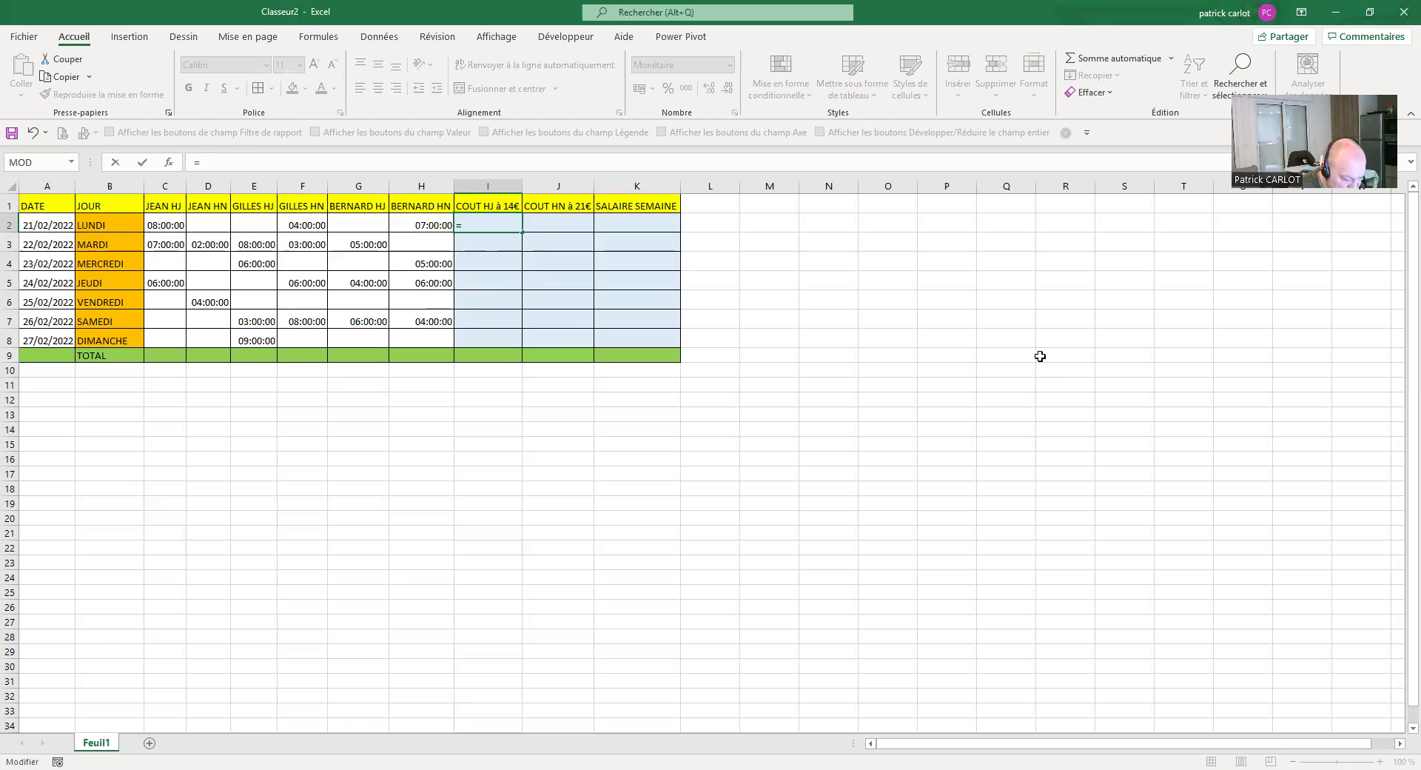
text(somme)
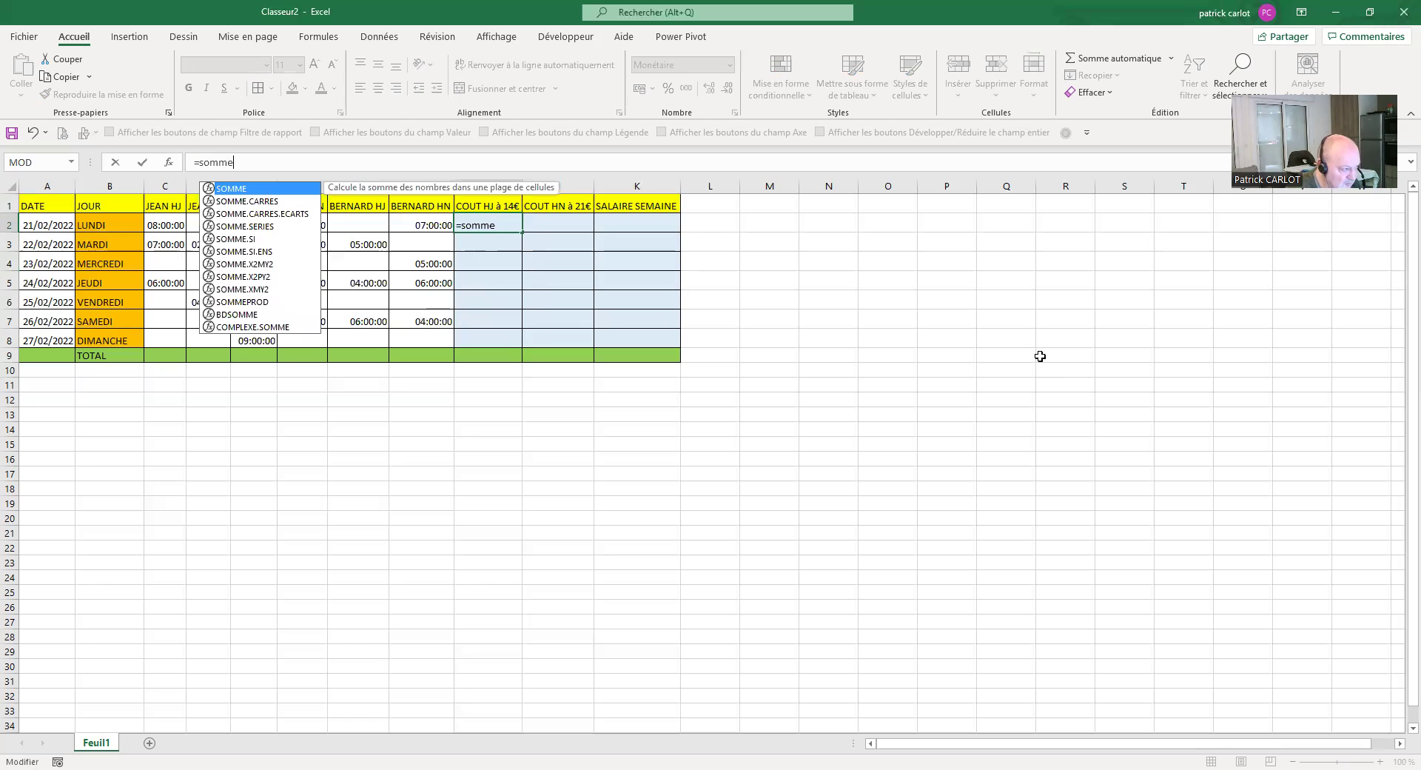
double_click(248, 191)
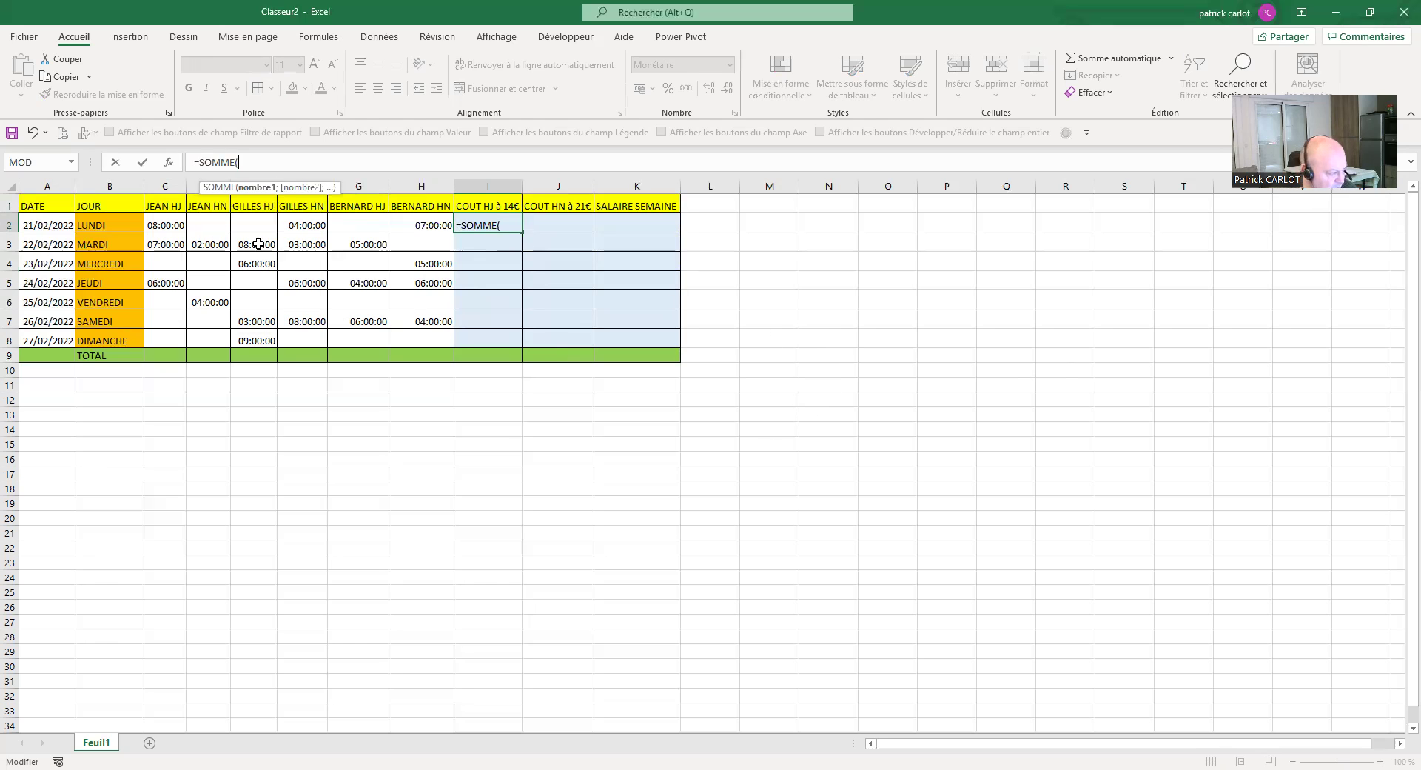
click(168, 222)
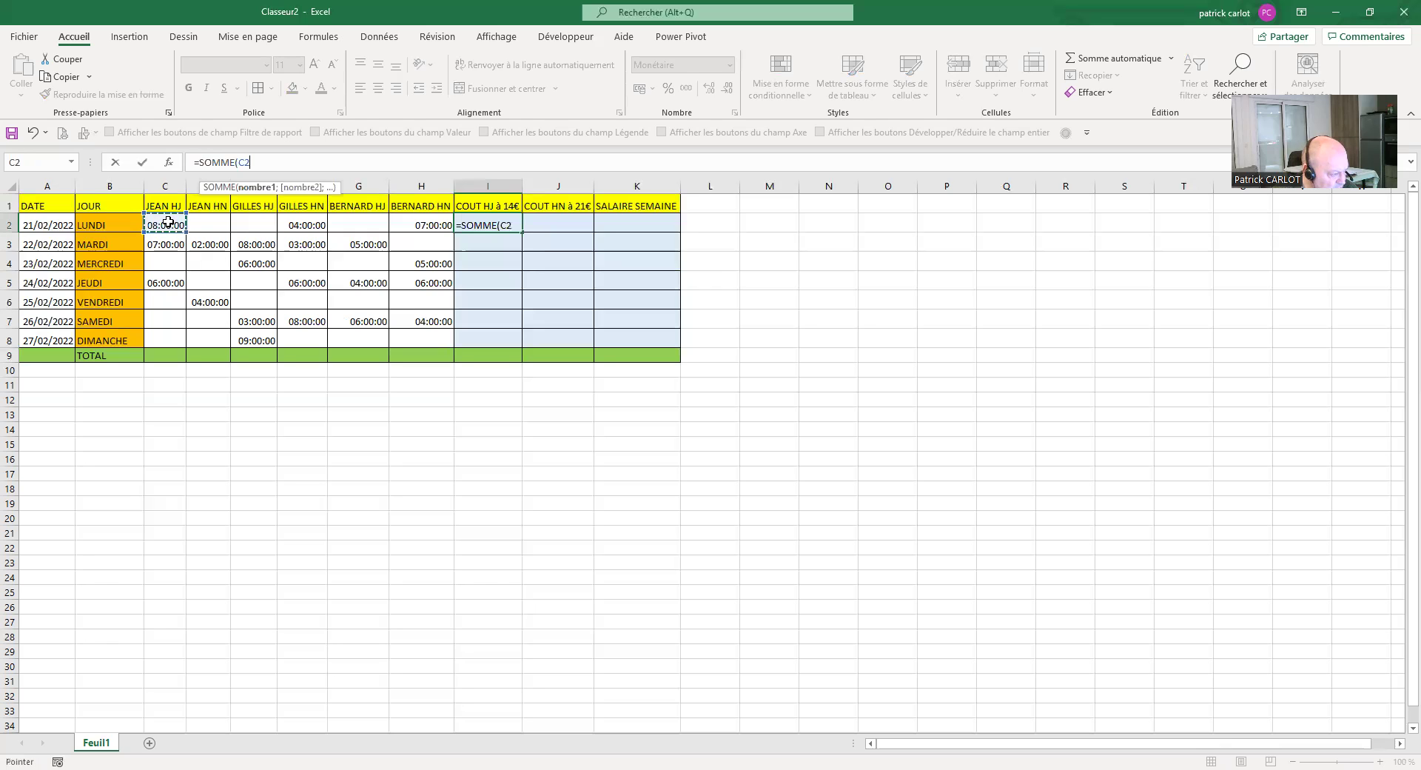
text(+)
click(247, 225)
text(+)
click(365, 222)
text(+)
key(BackSpace)
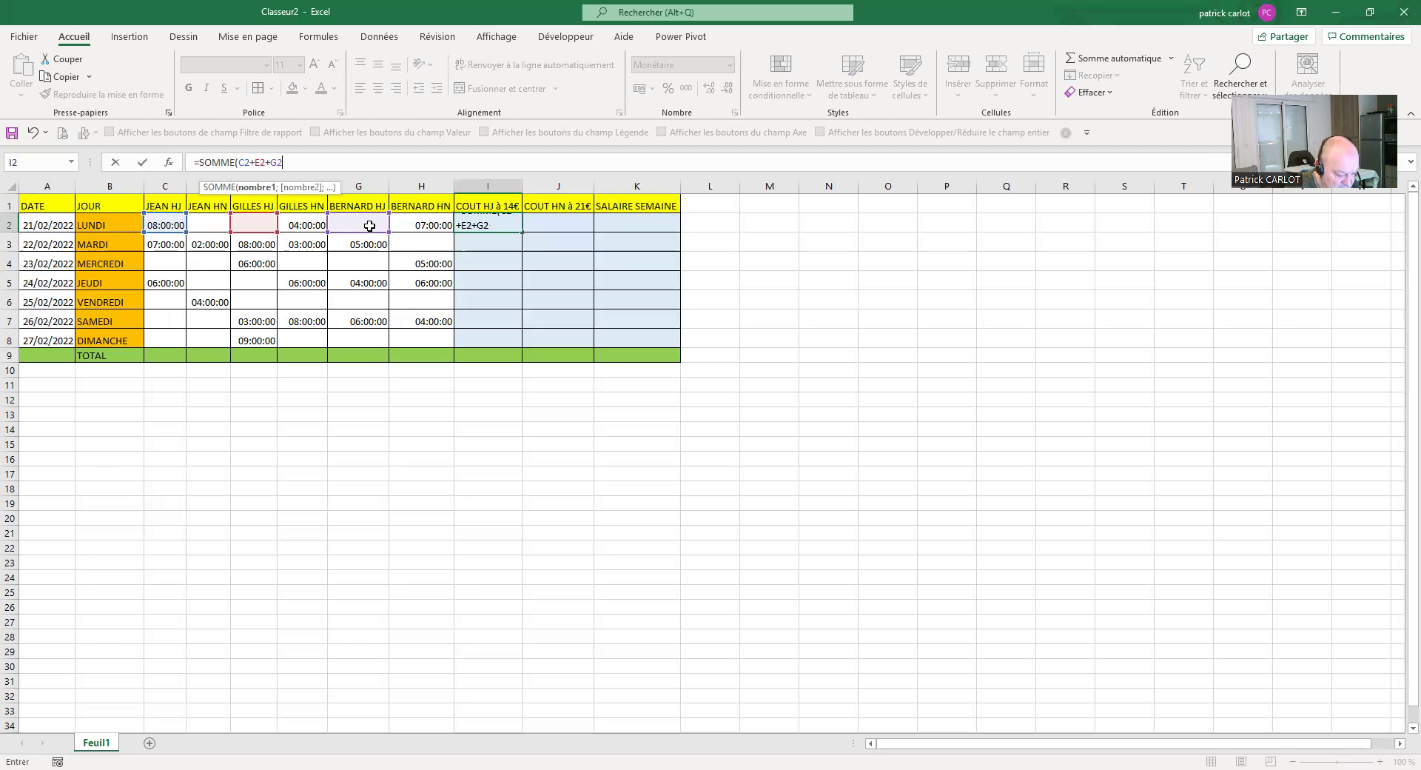
text())
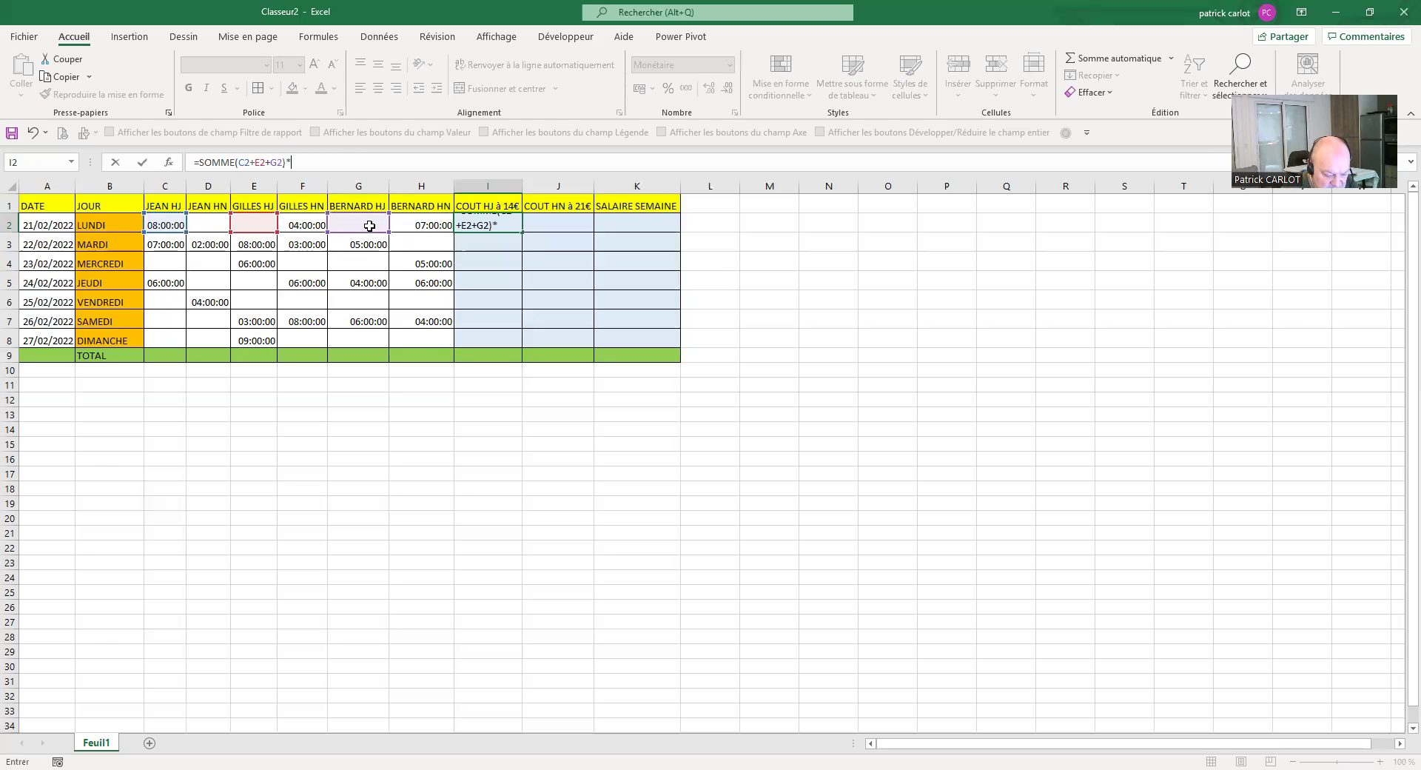
text(*14)
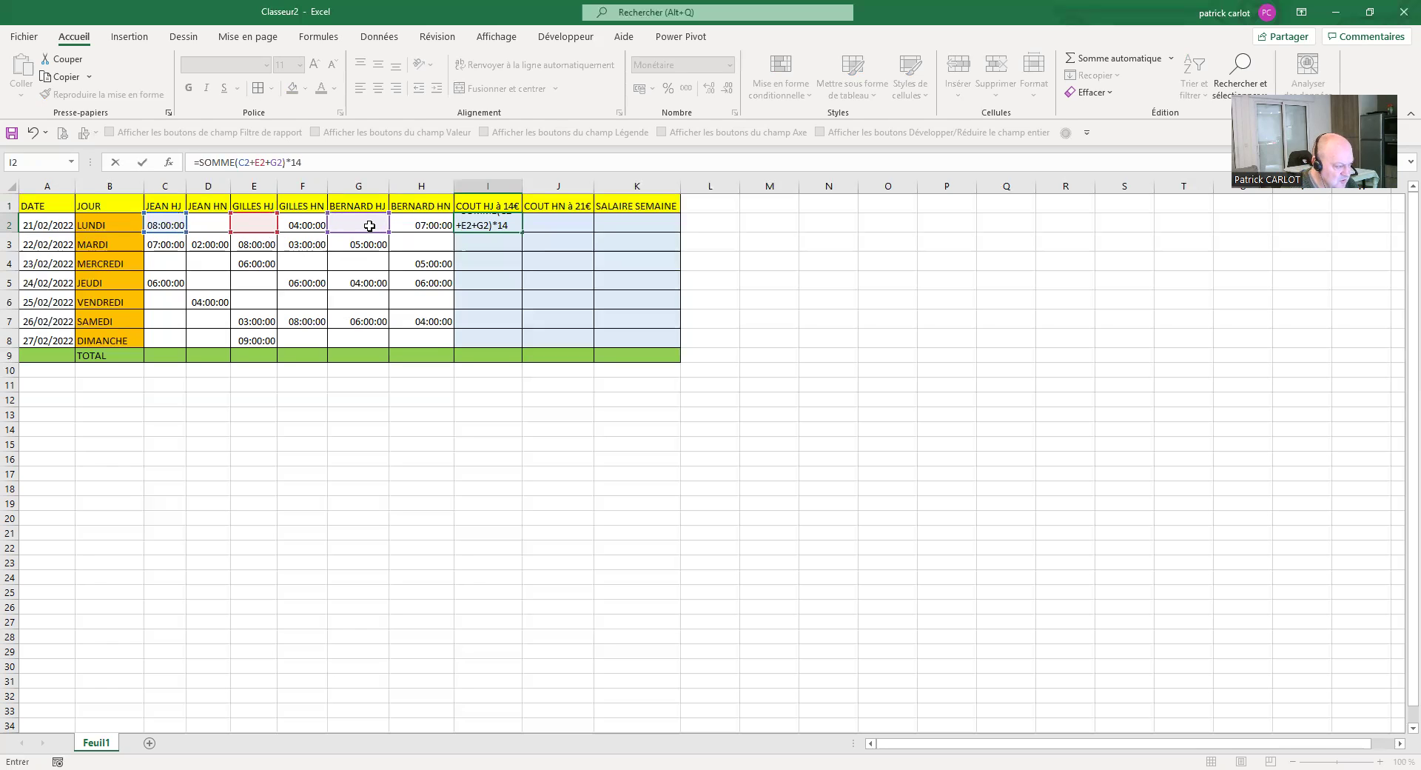
key(Return)
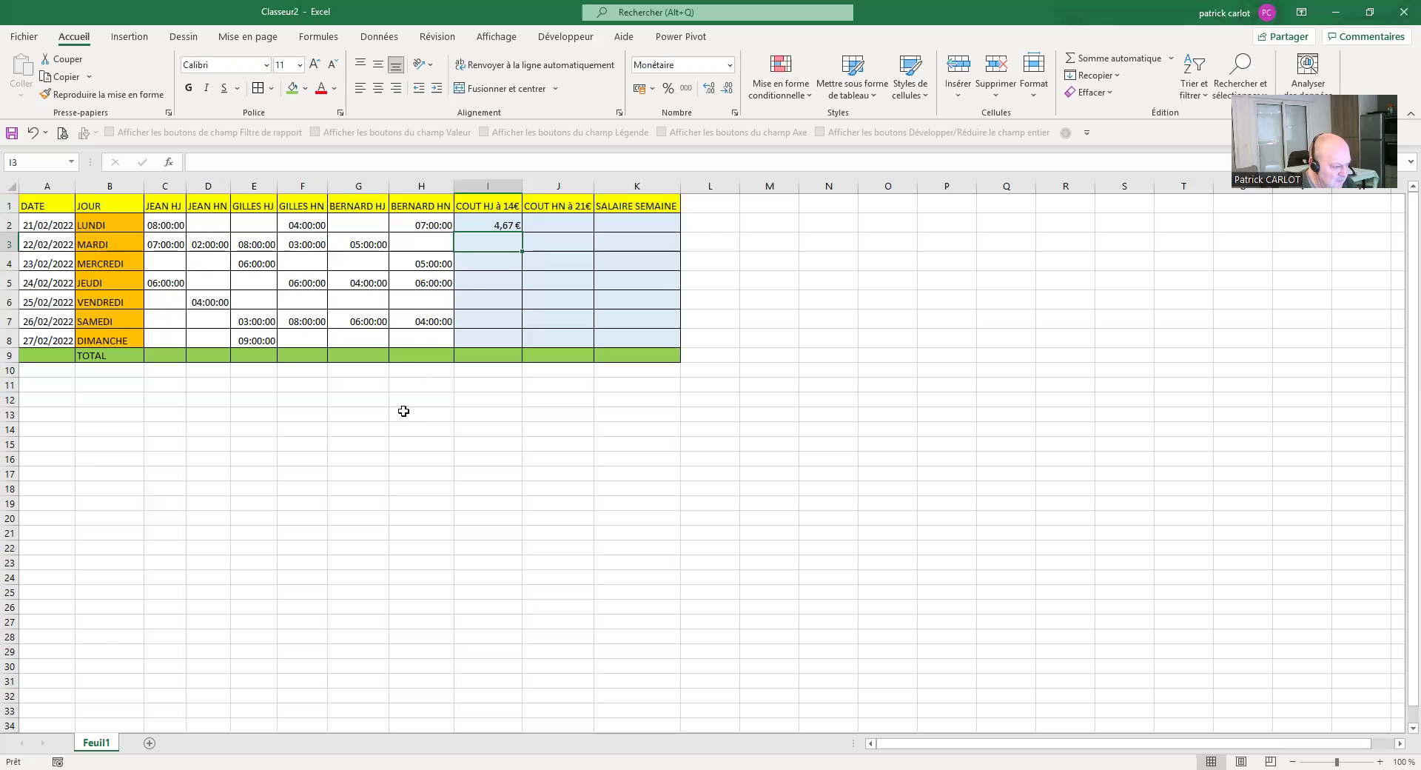
- Calculate =8*14 in empty cell G12 as a check of the LUNDI HJ cost
click(354, 400)
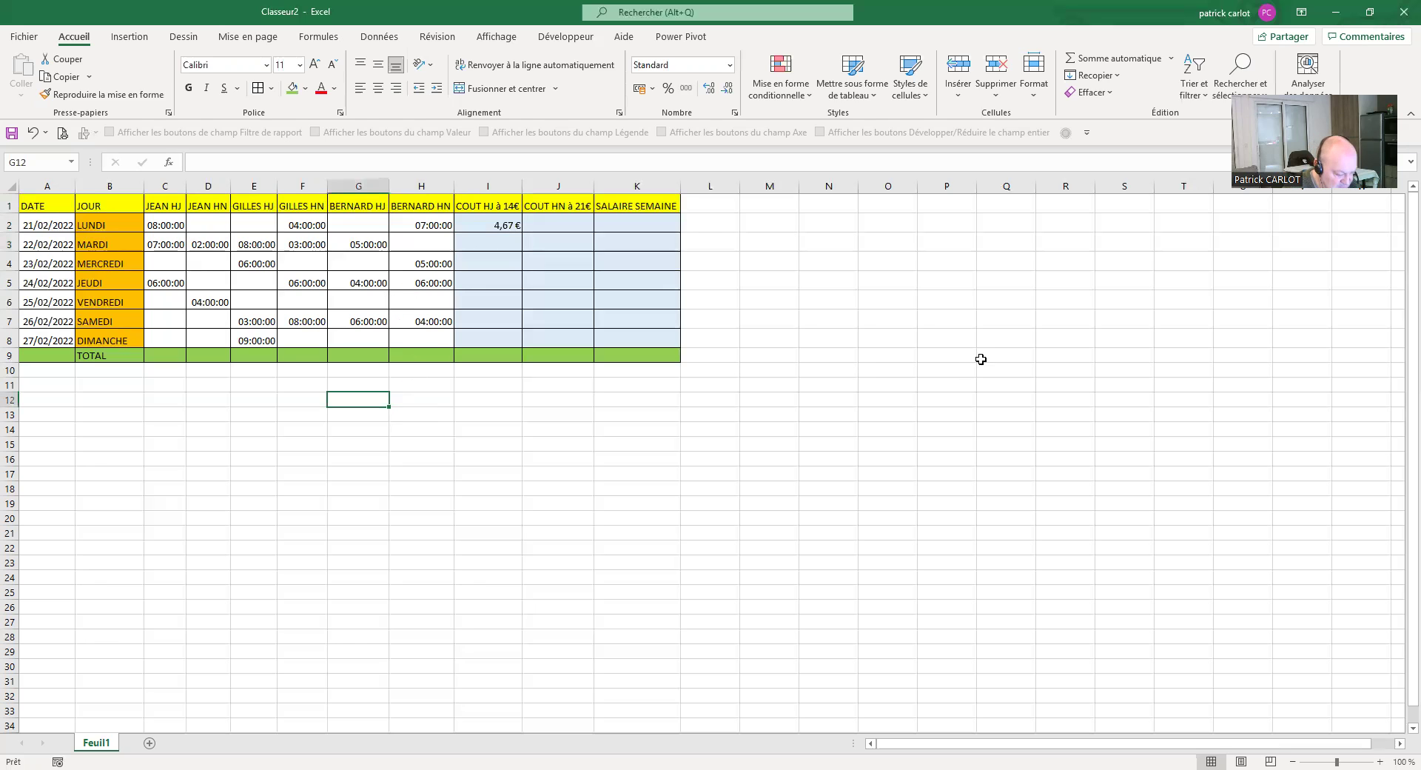
text(=)
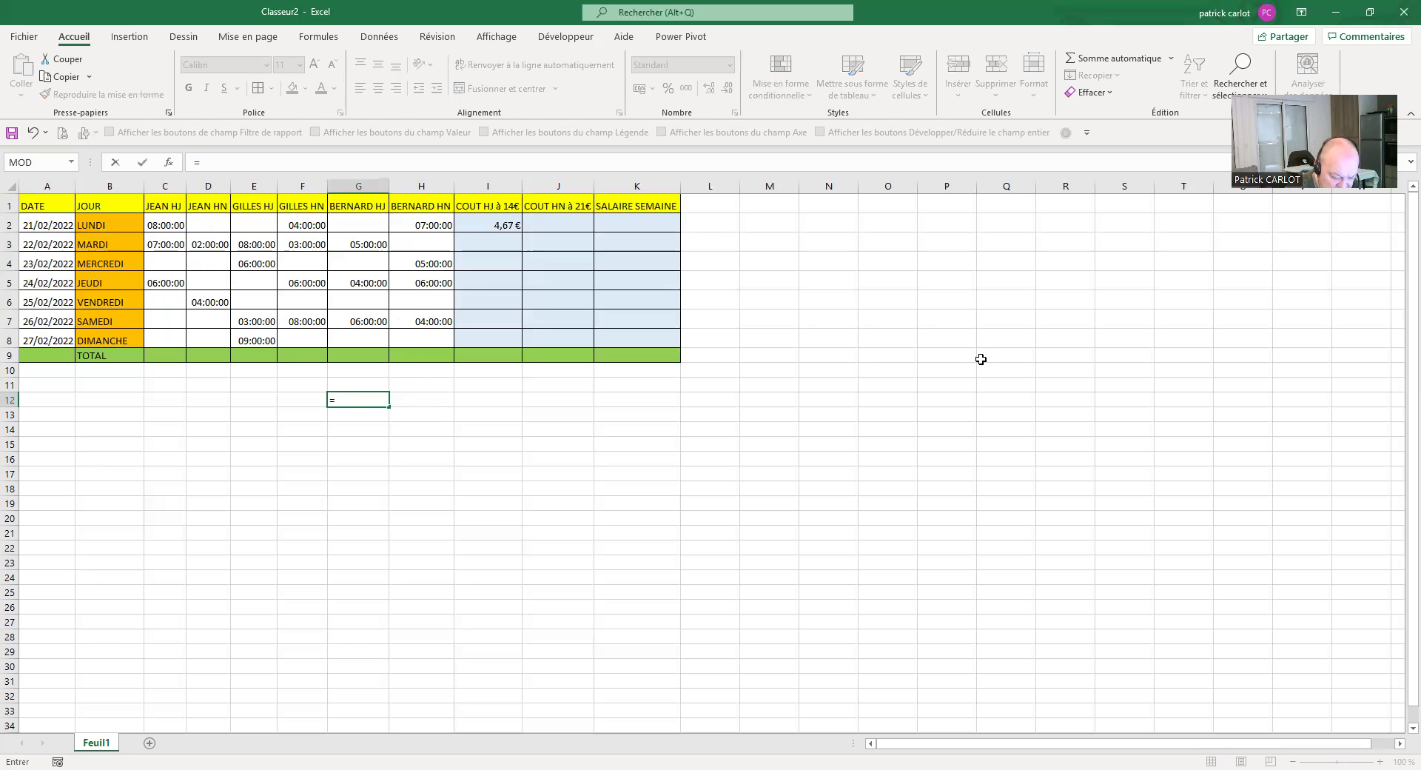
text(8*14)
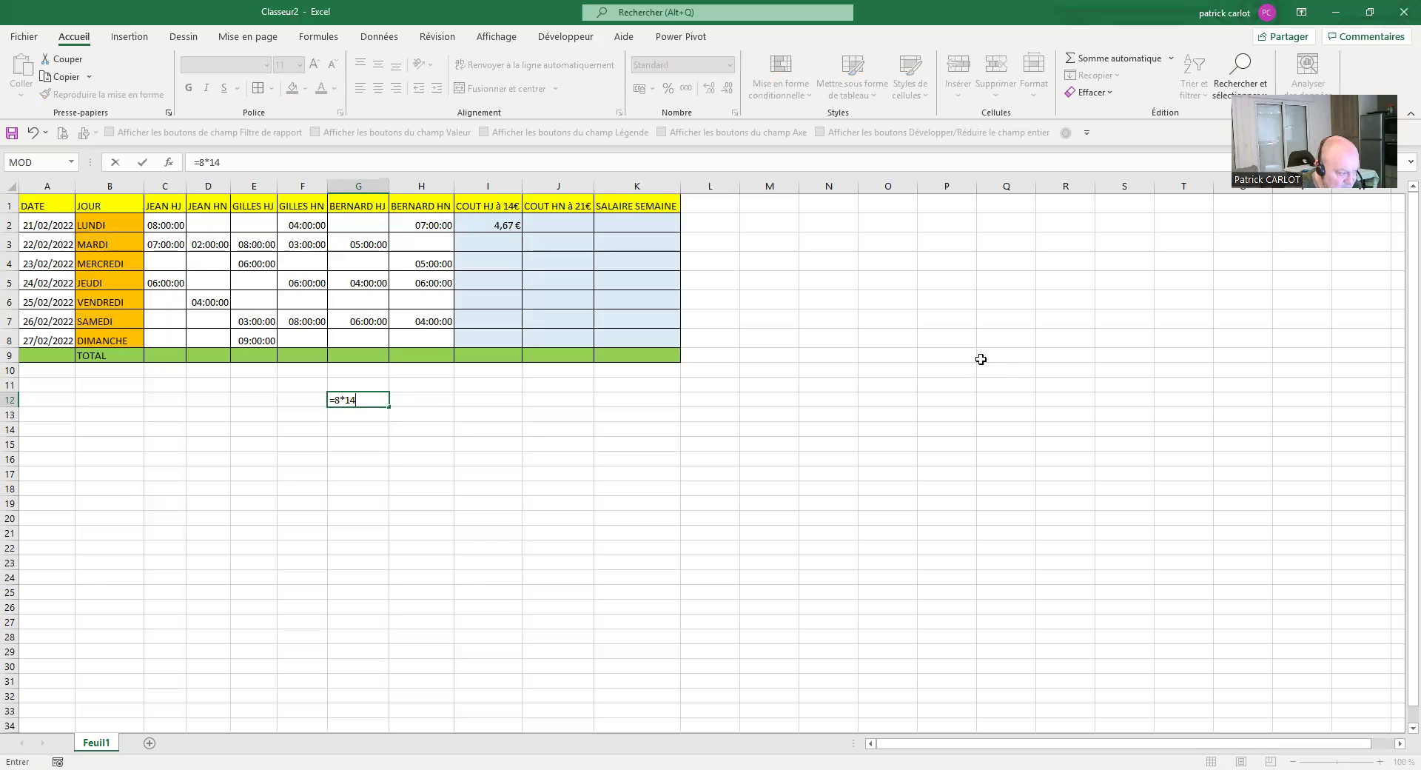
key(Return)
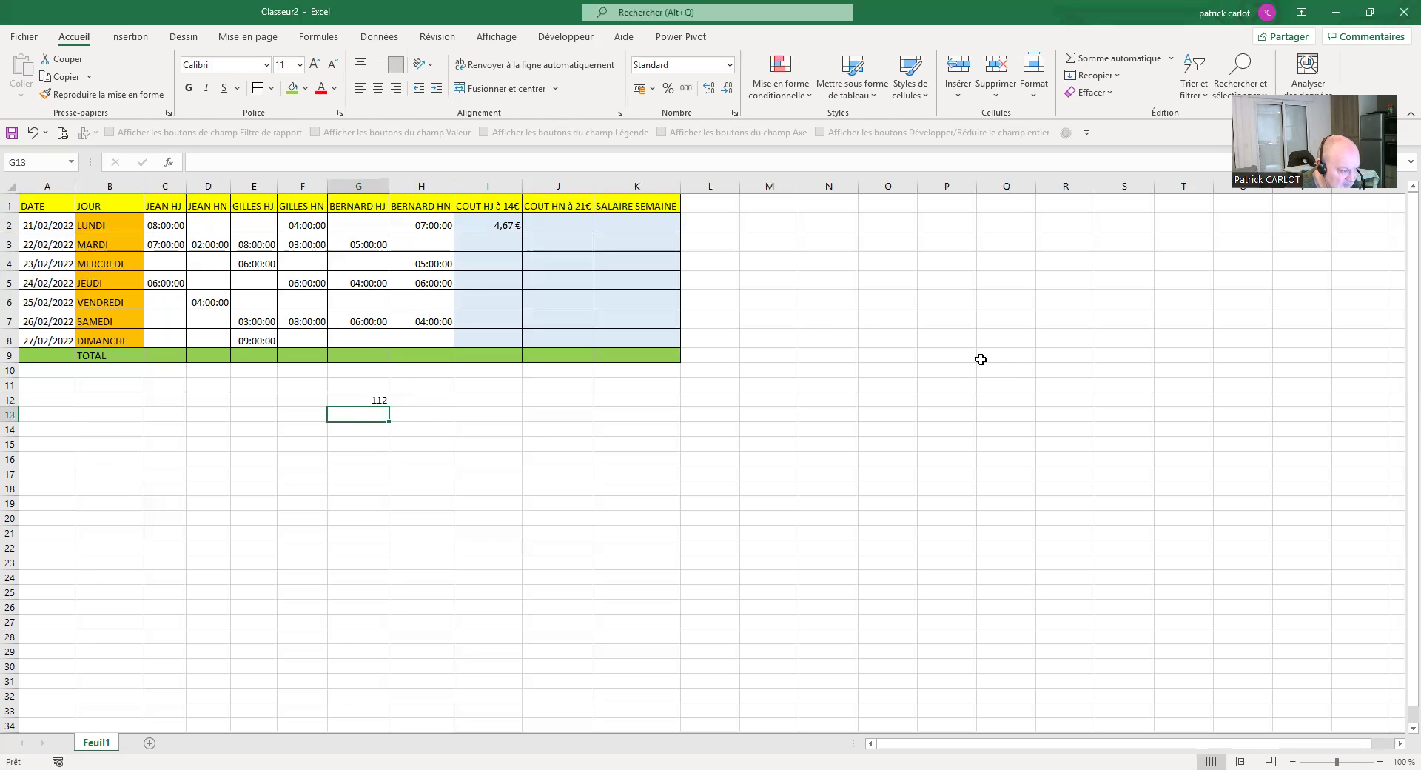
- Extend the COUT HJ formula in I2 with *24 so it reads =SOMME(C2+E2+G2)*14*24
click(493, 226)
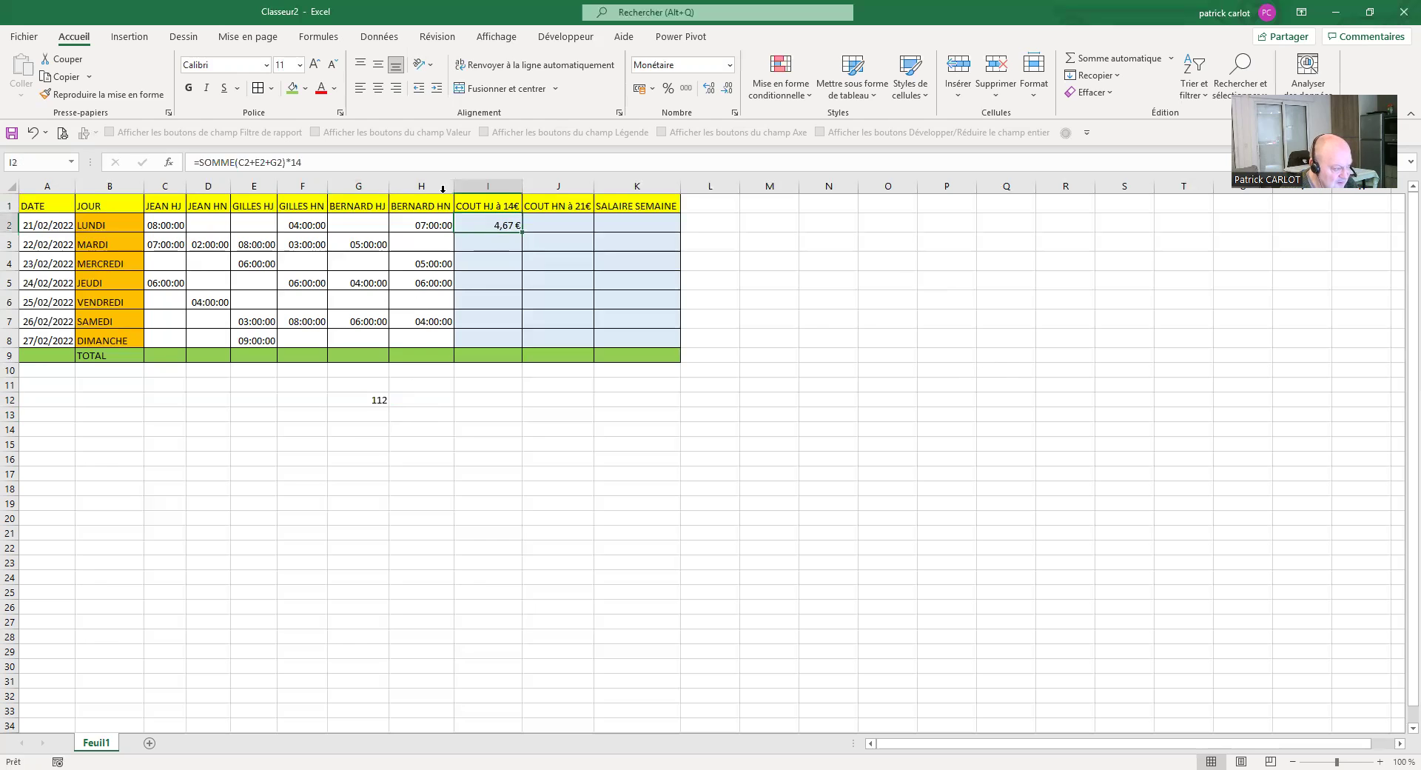
click(310, 161)
text(*24)
key(Return)
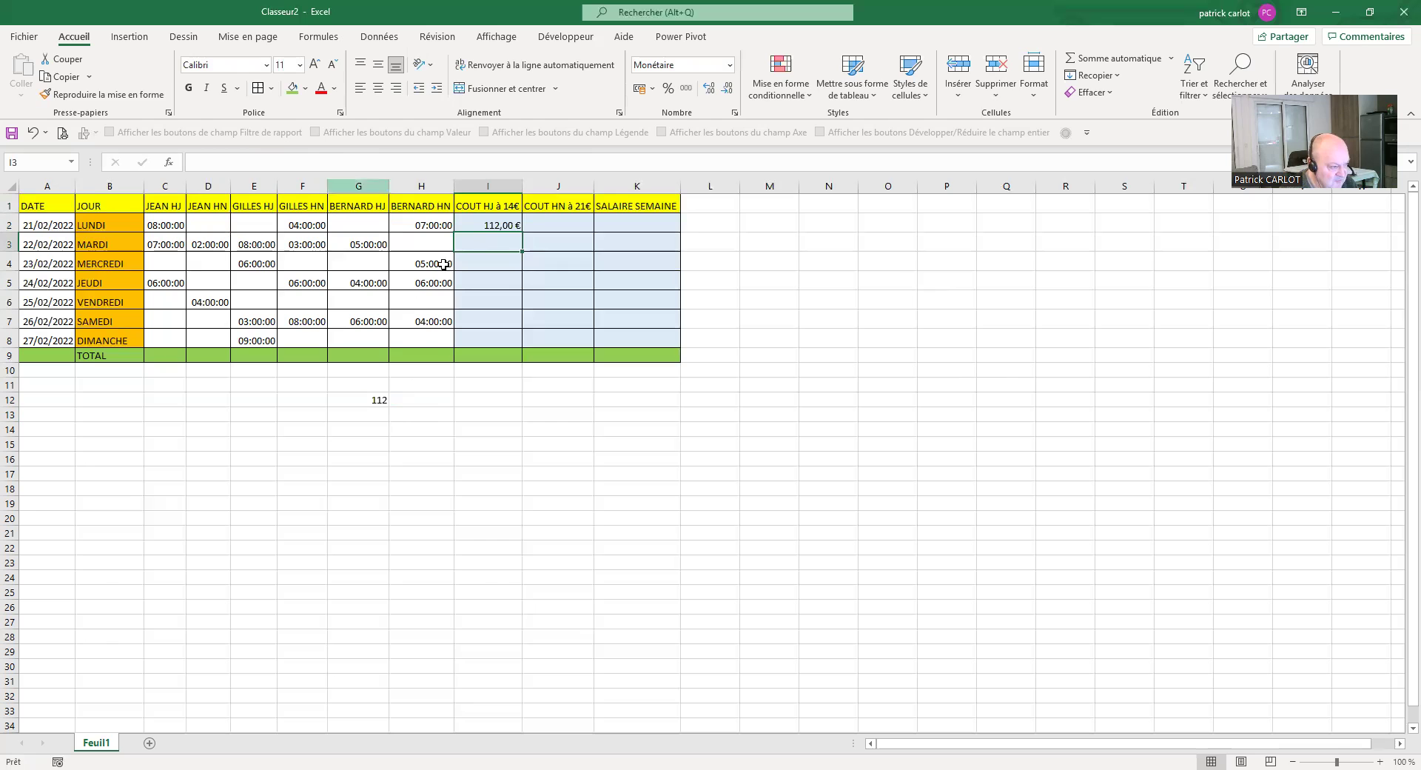
- Fill the COUT HJ formula from I2 down through DIMANCHE in I8 and check the copied formulas
click(508, 228)
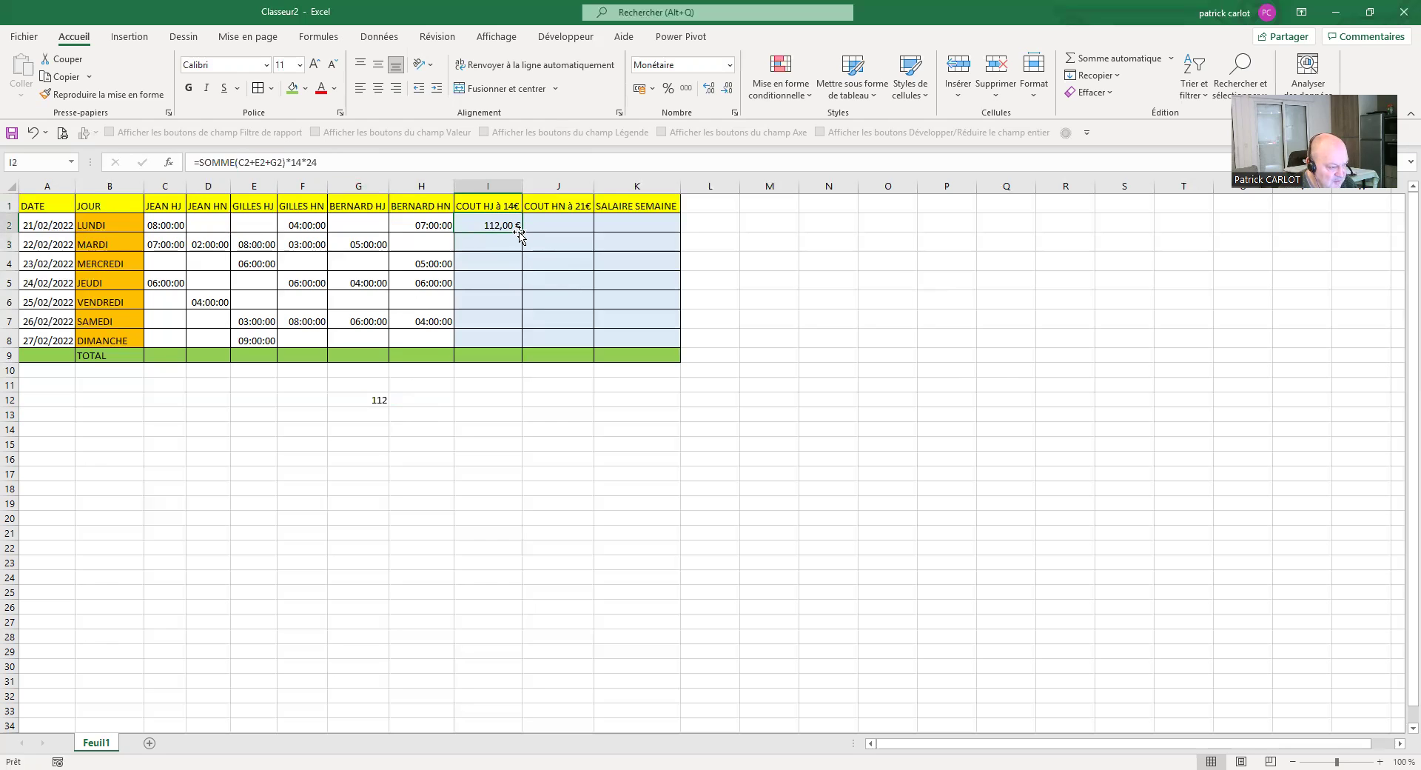
drag(521, 234, 522, 342)
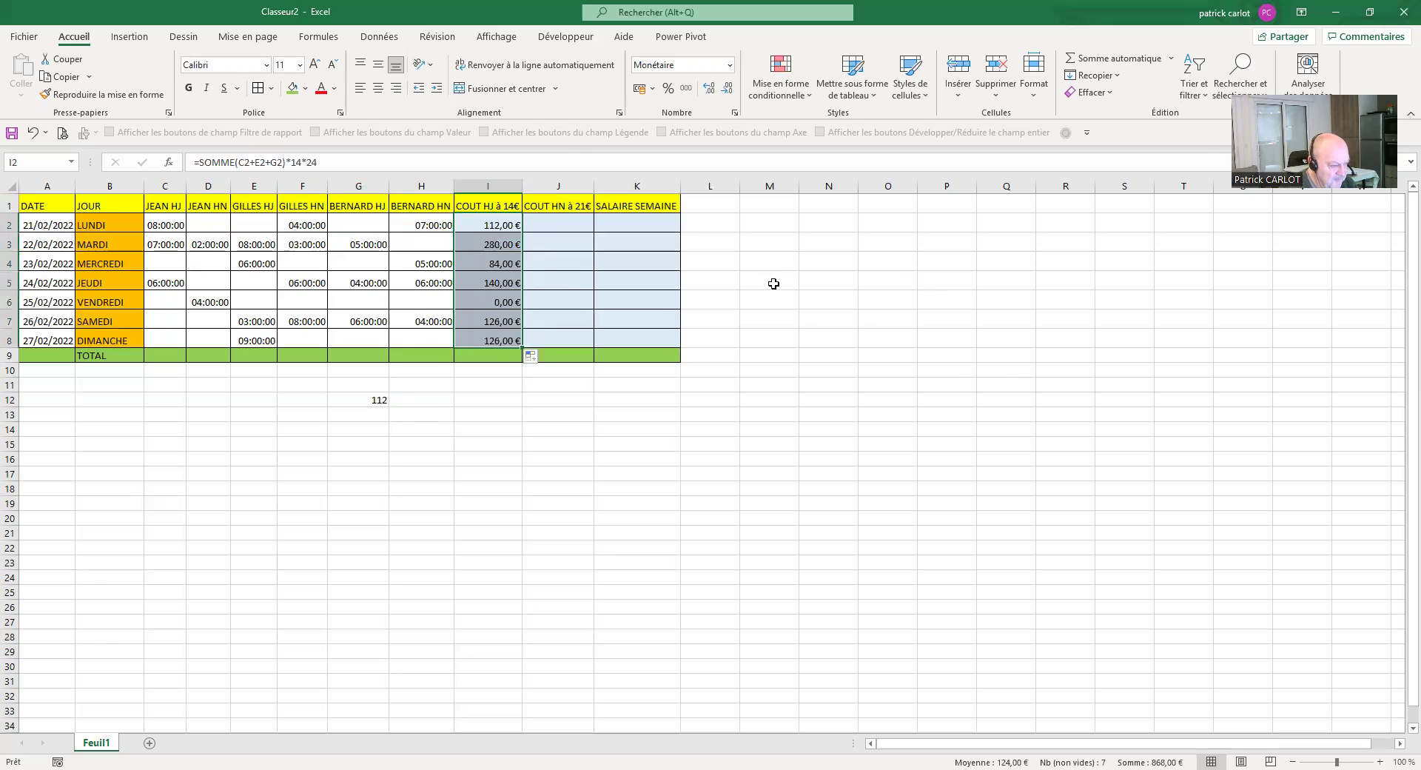
click(784, 298)
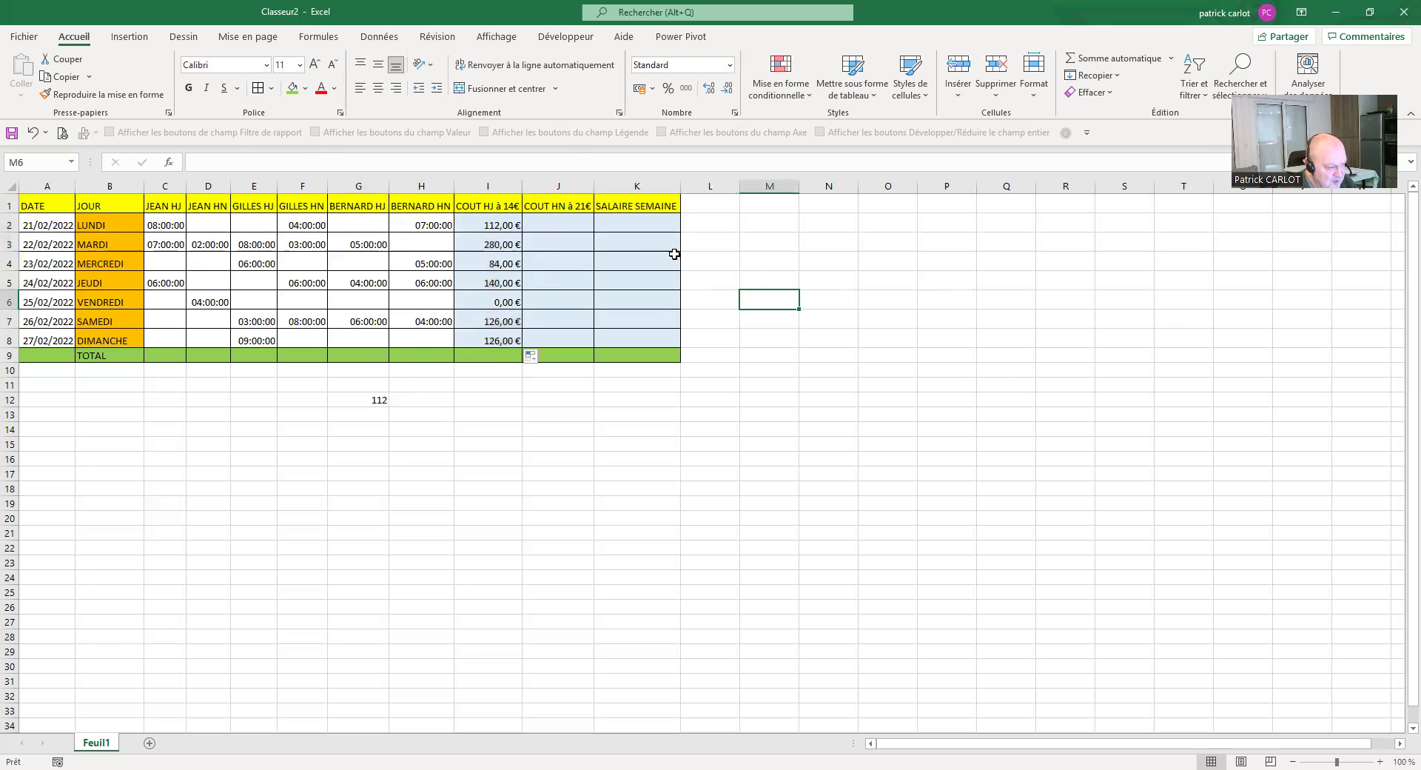
click(511, 228)
click(498, 318)
click(492, 261)
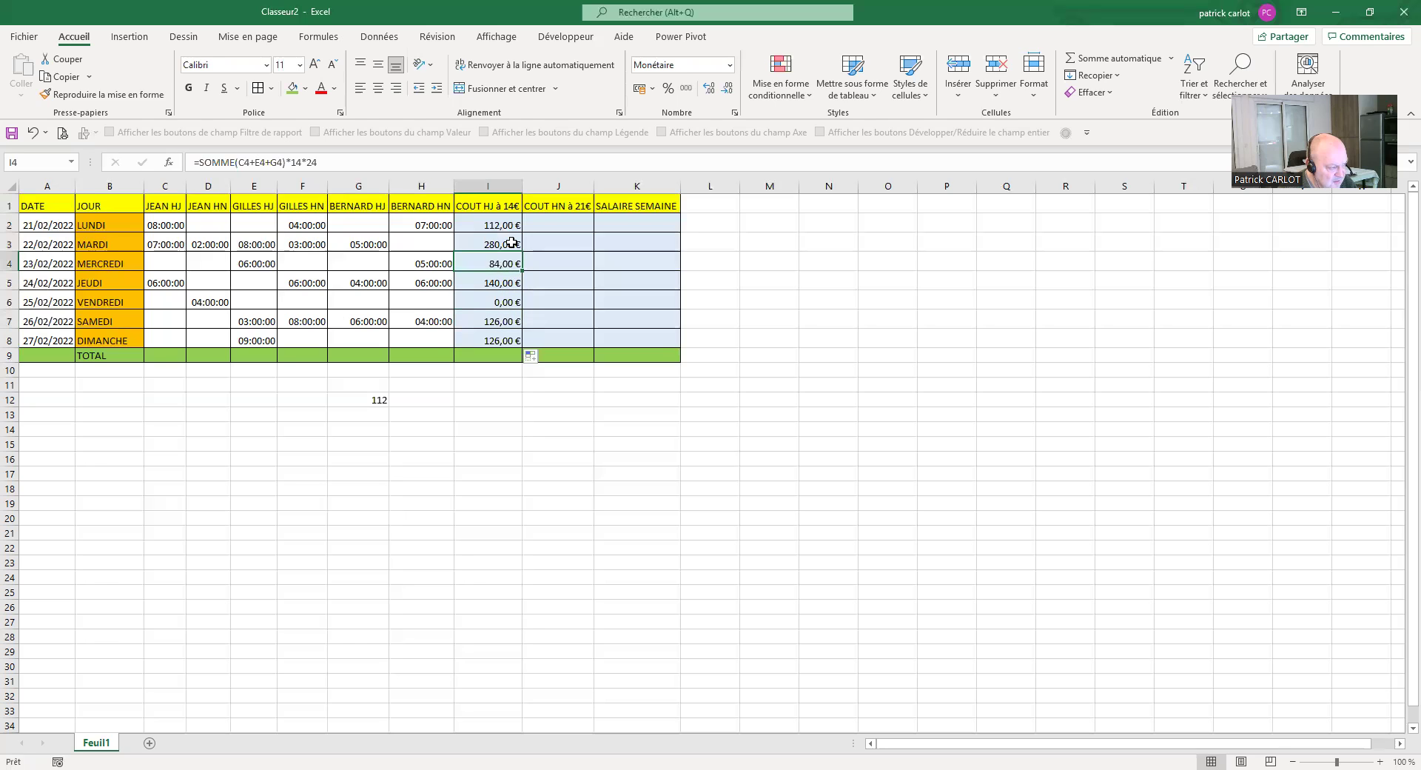
- Copy the COUT HJ formula from I2 across into the LUNDI COUT HN cell J2
click(503, 222)
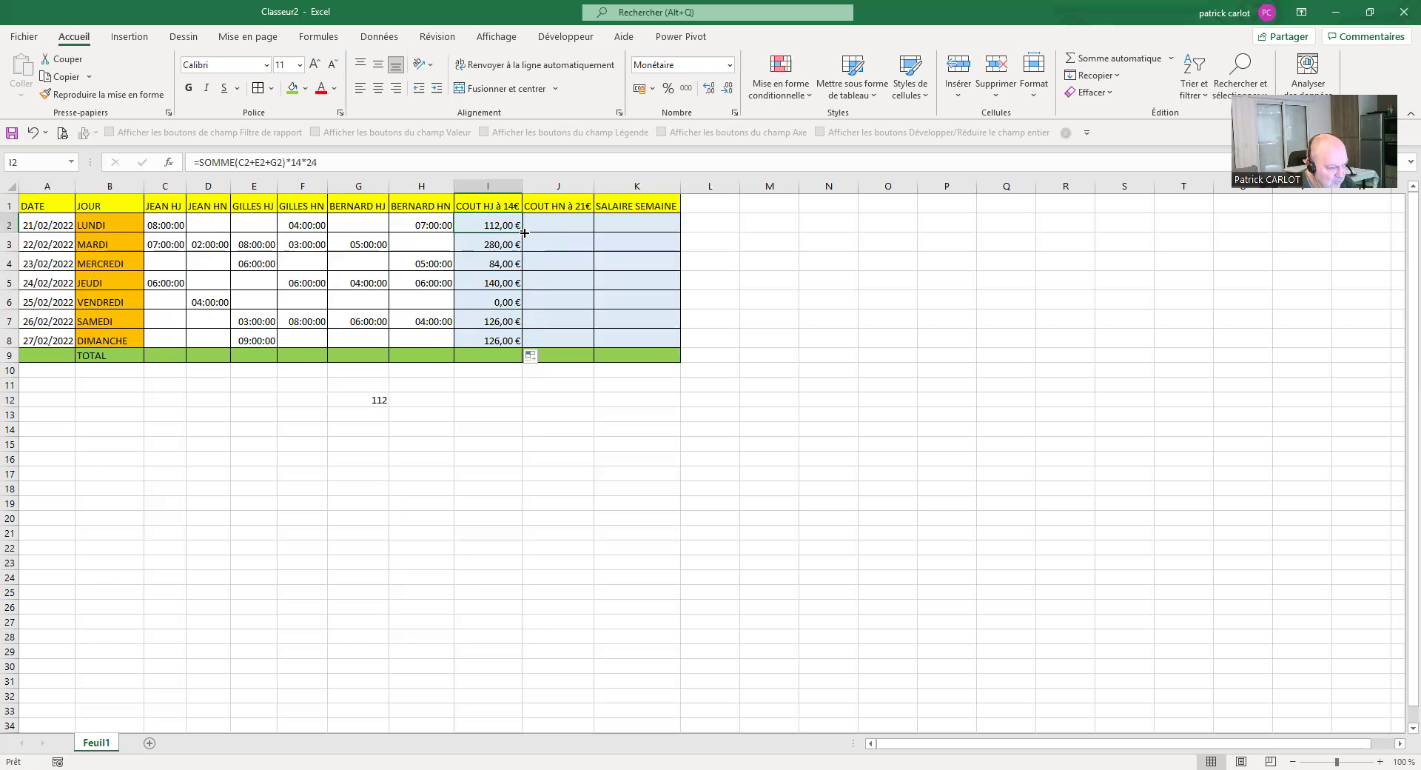
drag(521, 232, 565, 229)
click(552, 228)
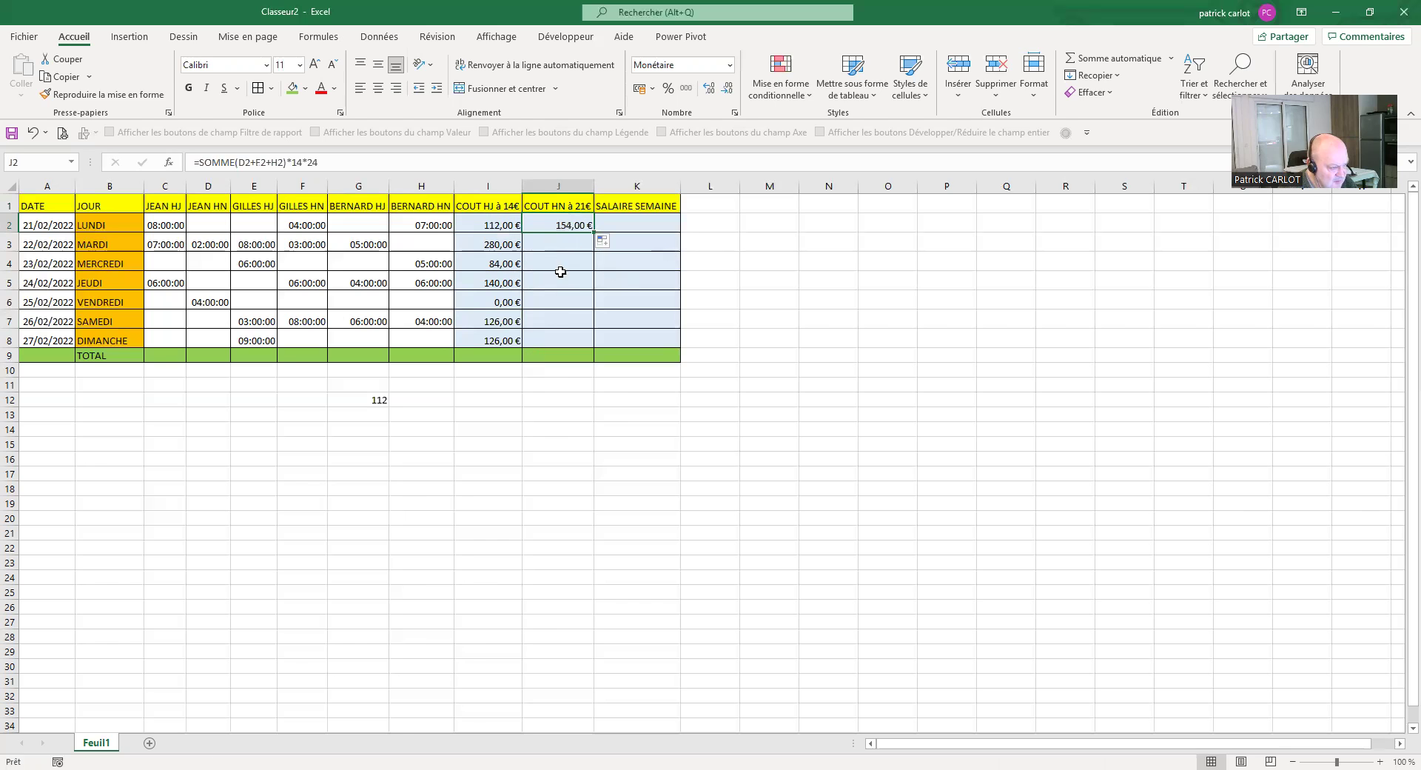
- Set the hourly rate in the J2 formula to 21, giving =SOMME(D2+F2+H2)*21*24
click(304, 164)
key(BackSpace)
key(BackSpace)
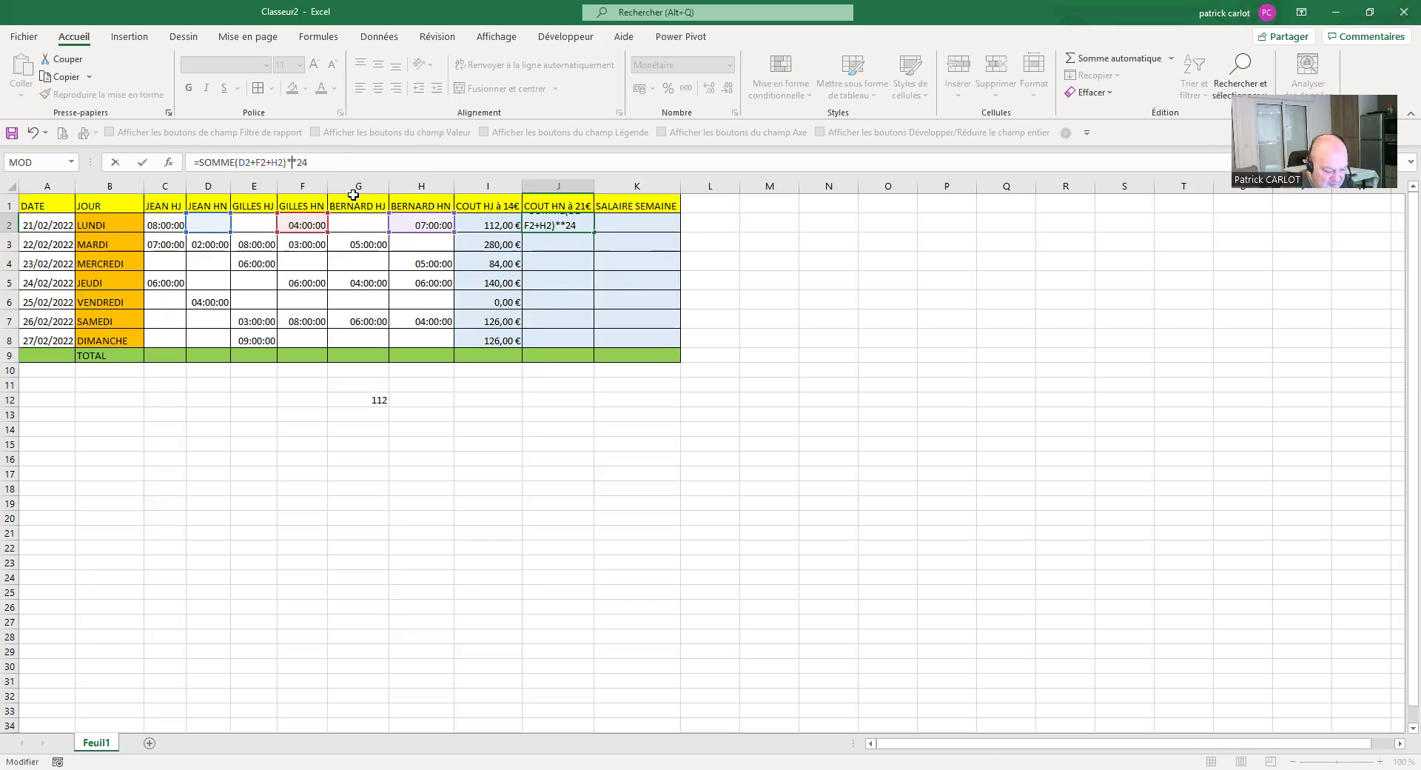
text(21)
key(Return)
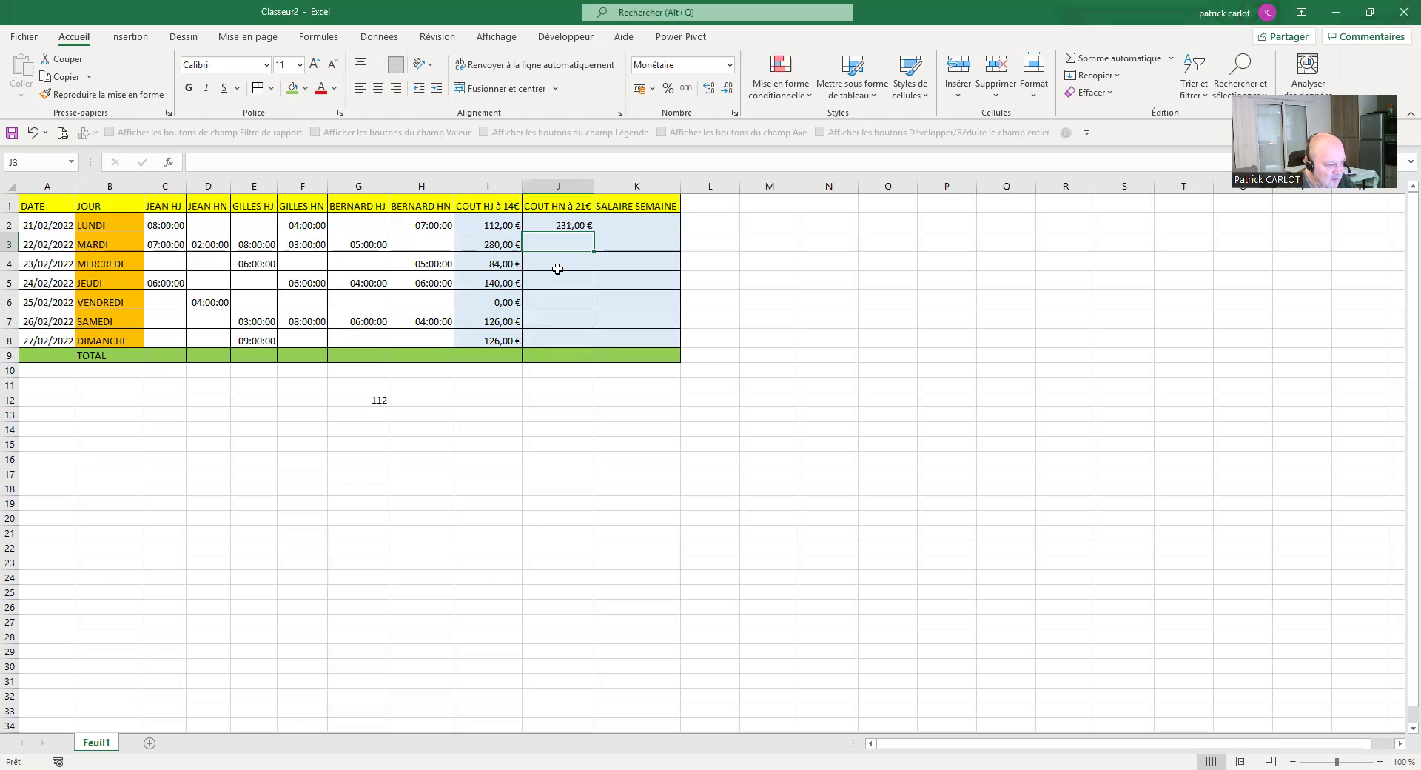
- Calculate =21*11 in empty cell I12 as a check of the LUNDI HN cost
click(493, 401)
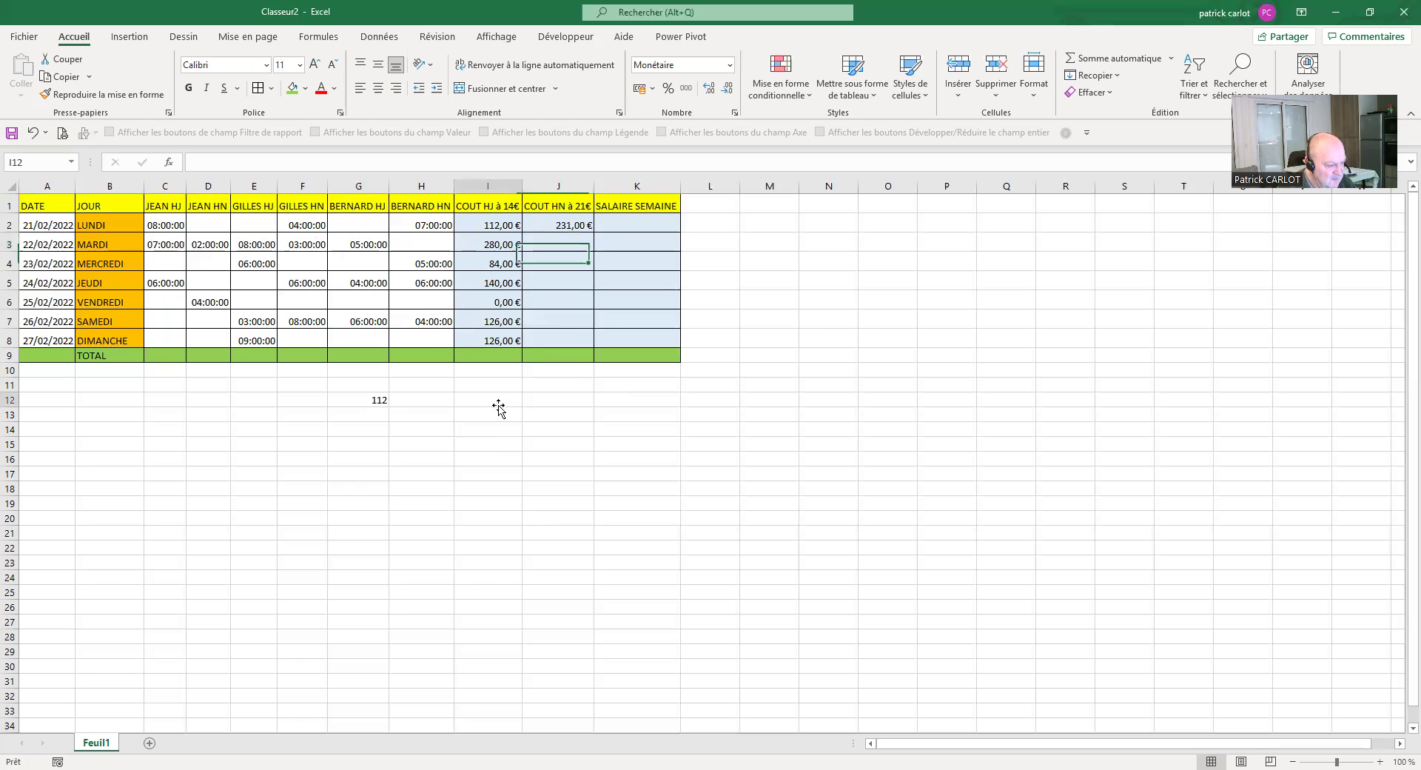
text(=)
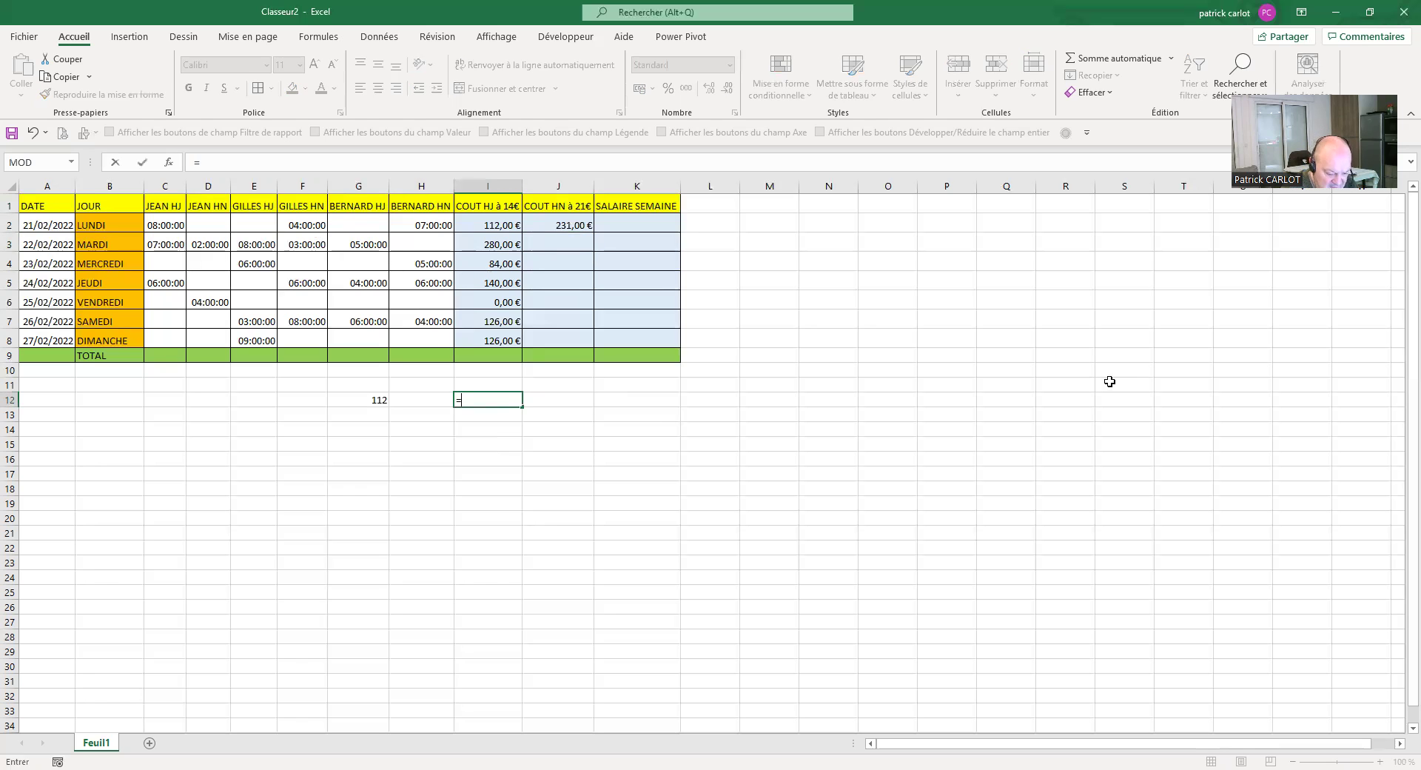
text(21*11)
key(Return)
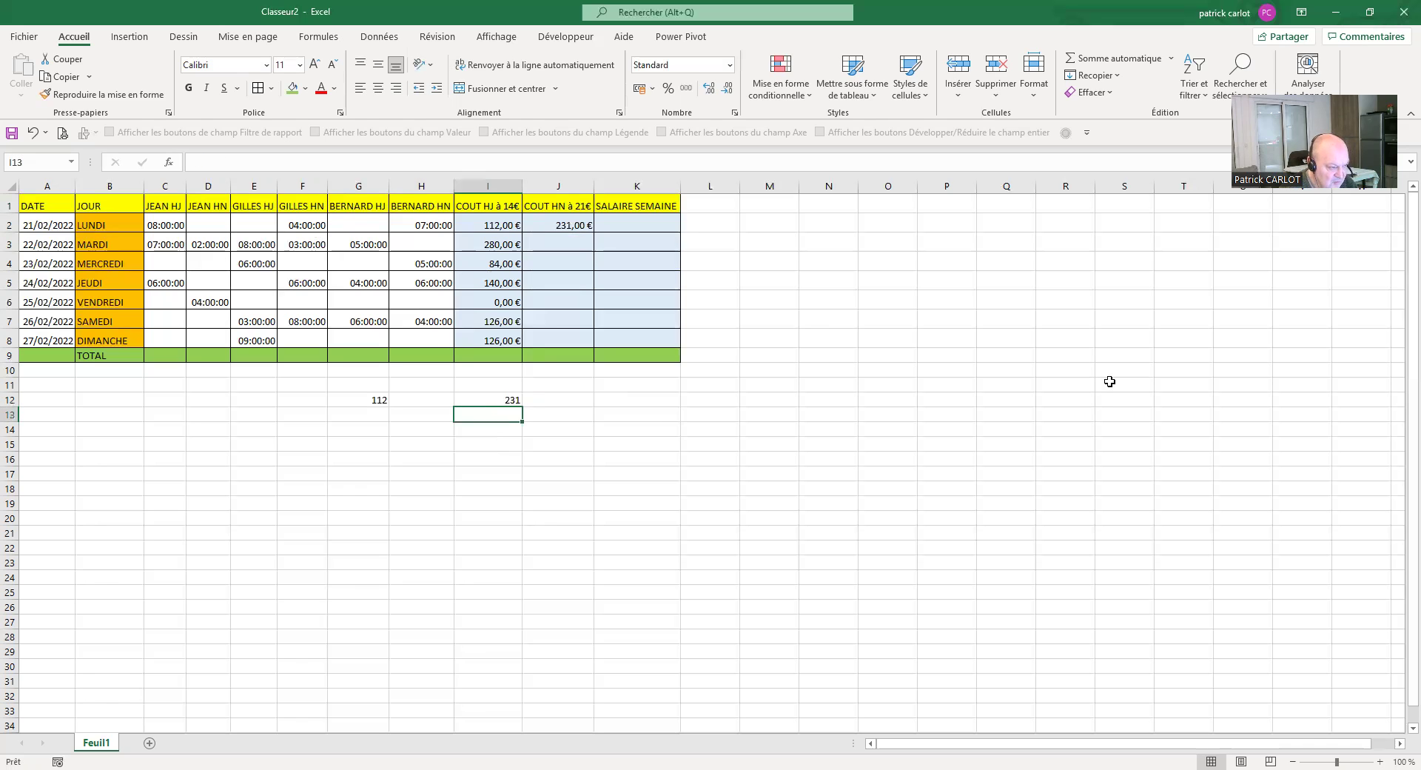
- Fill the COUT HN formula from J2 down through DIMANCHE in J8
click(569, 226)
drag(593, 231, 593, 342)
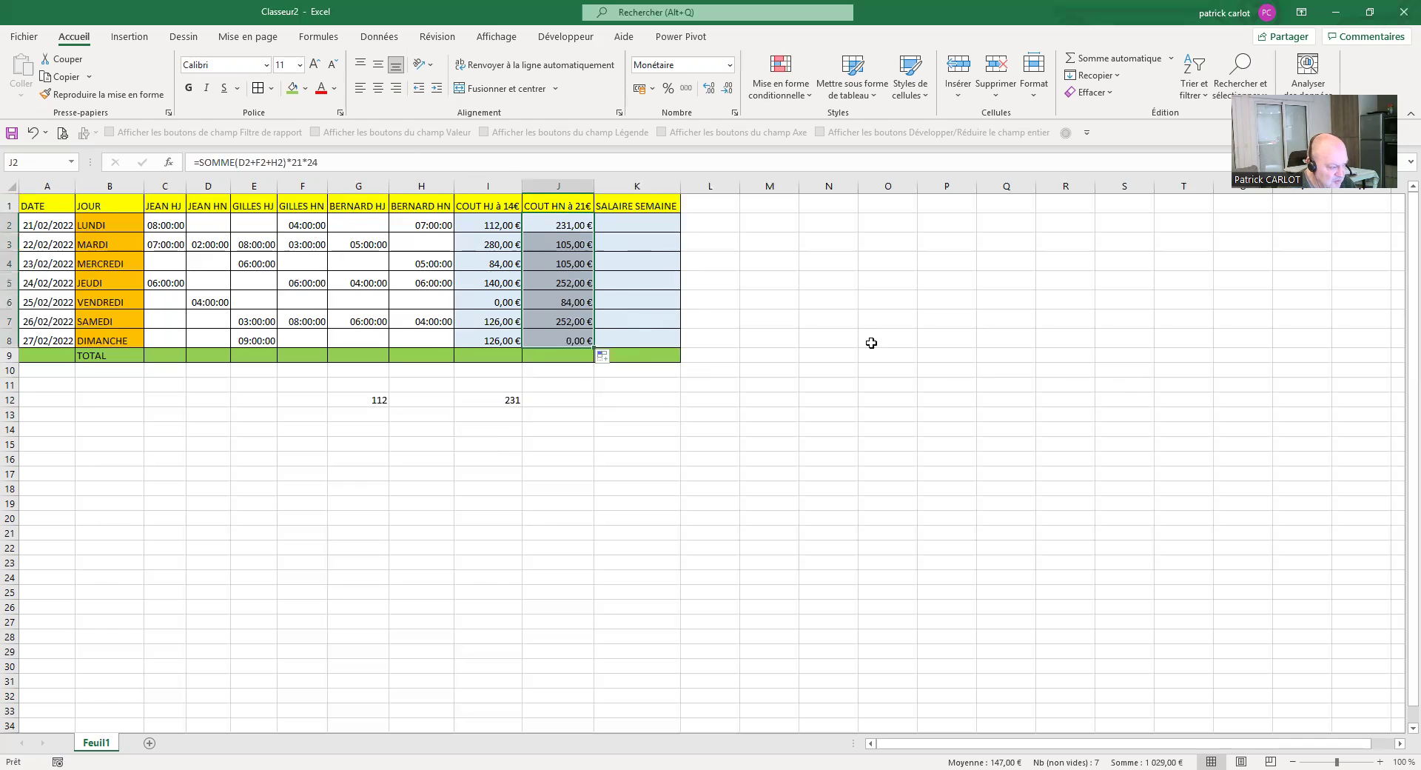
click(874, 431)
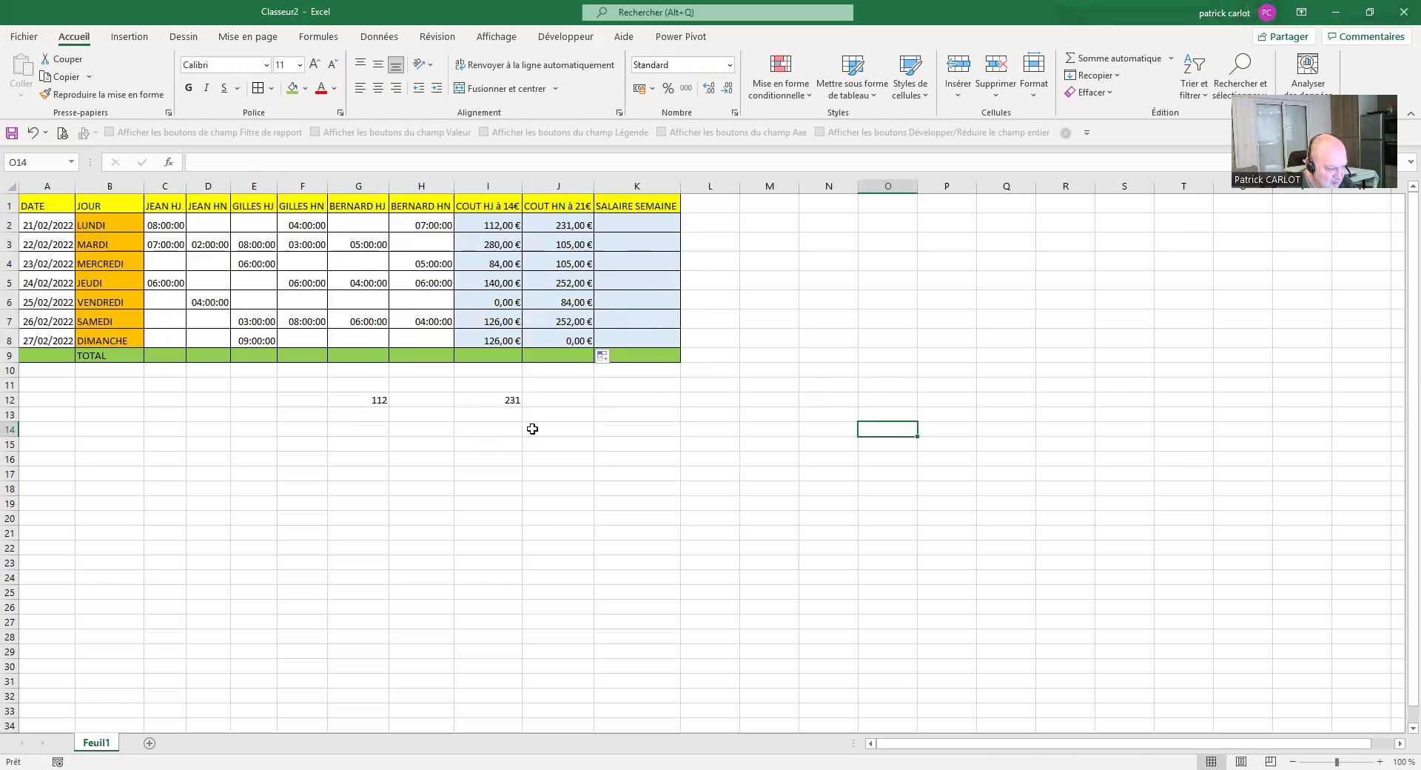
- Clear the check calculations below the table in G12:J14
drag(359, 399, 571, 424)
key(Delete)
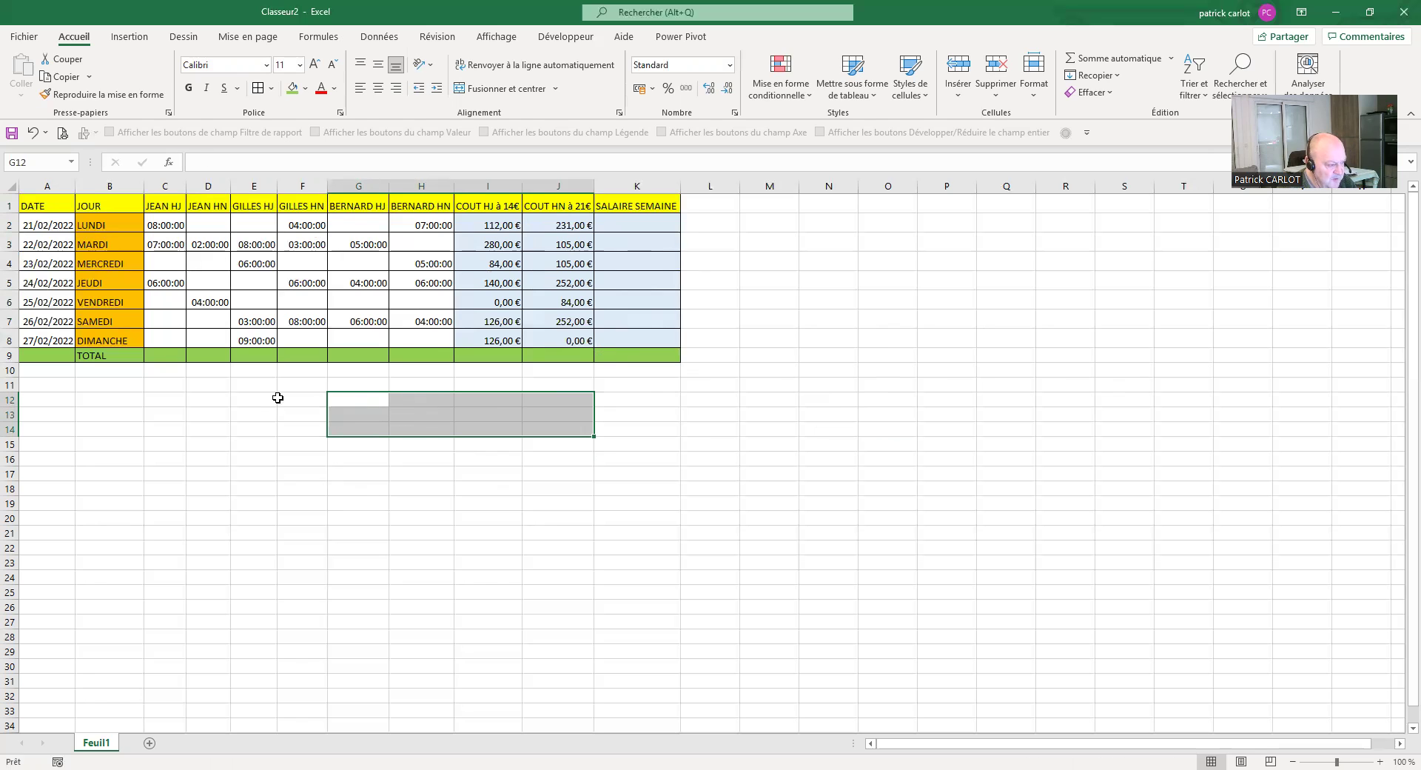
- Enter the note HEURE JOUR > 14€ in F12 below the table
click(305, 400)
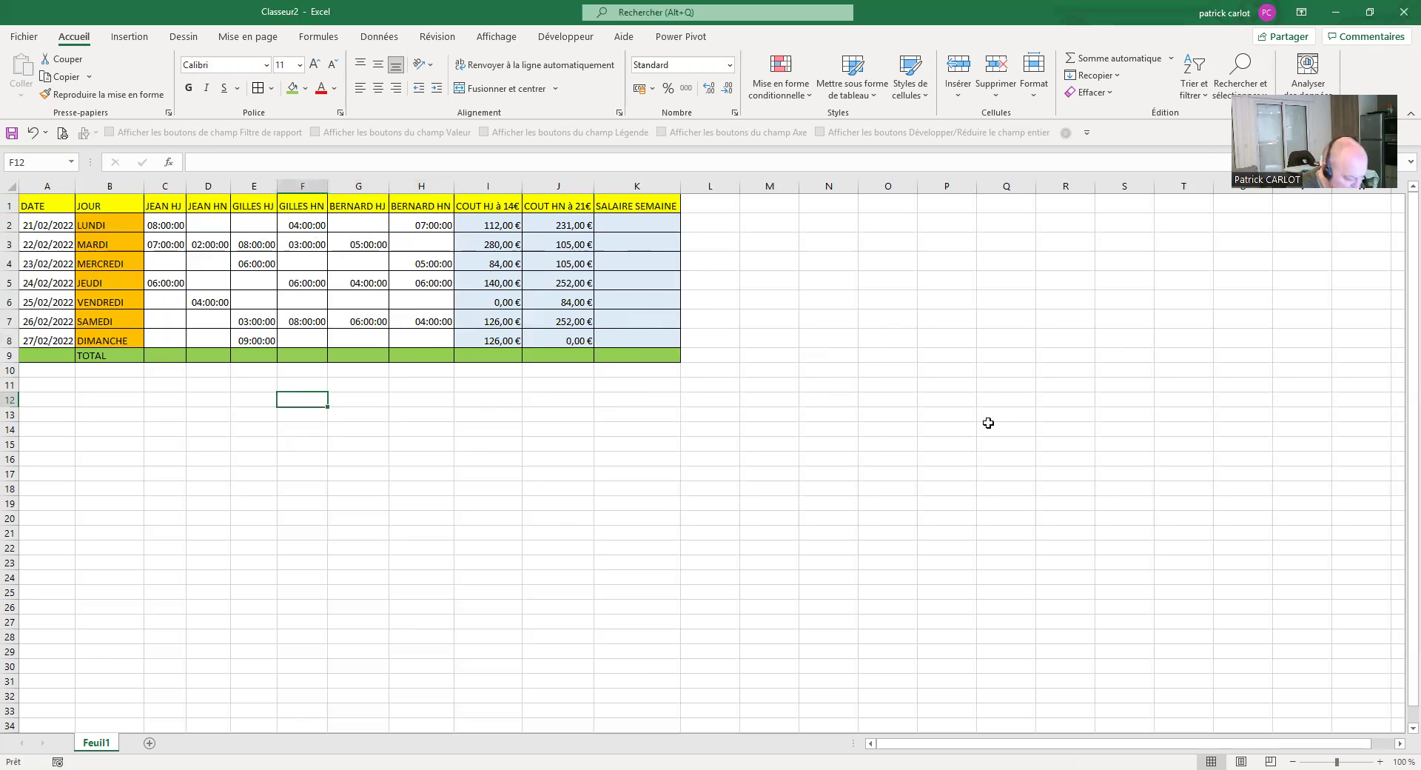
text(HEURE)
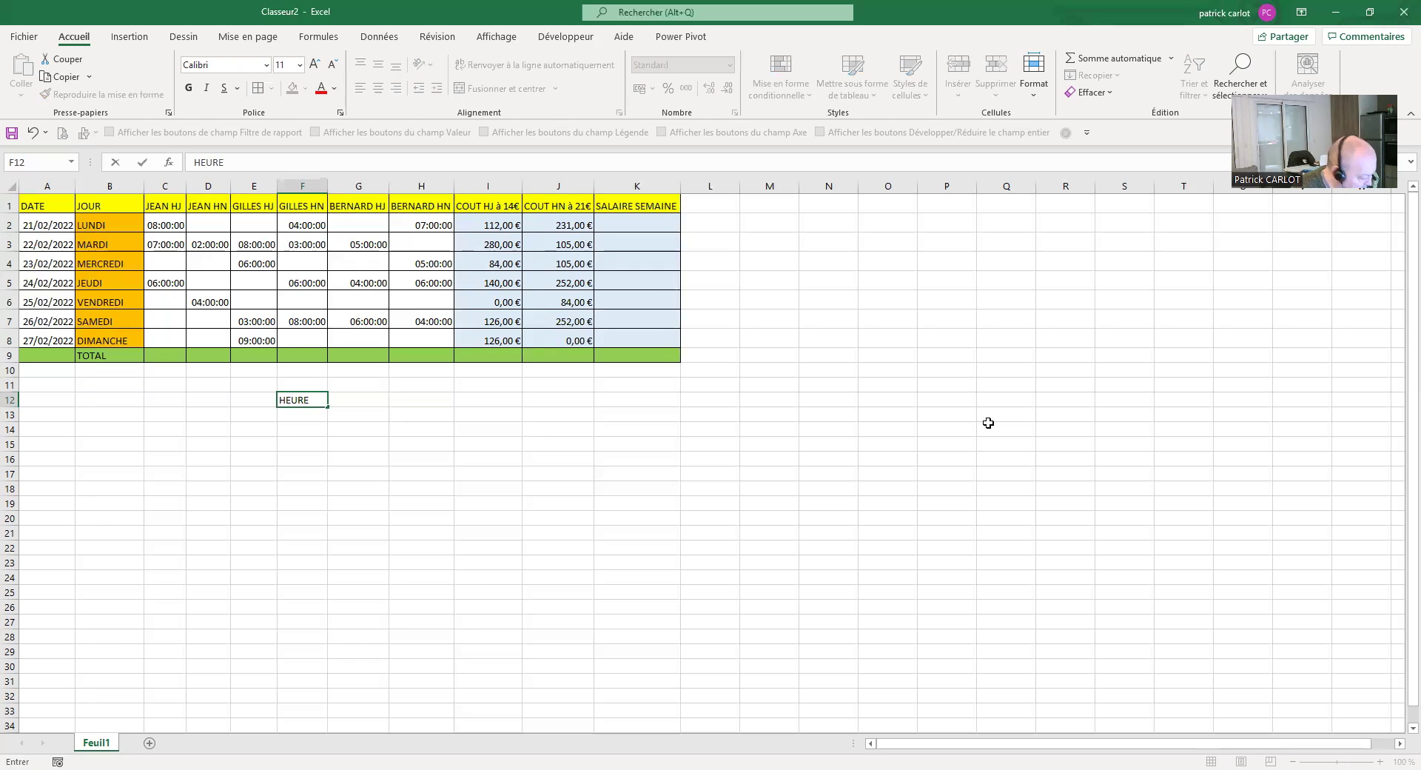
text( JOUR > 14€)
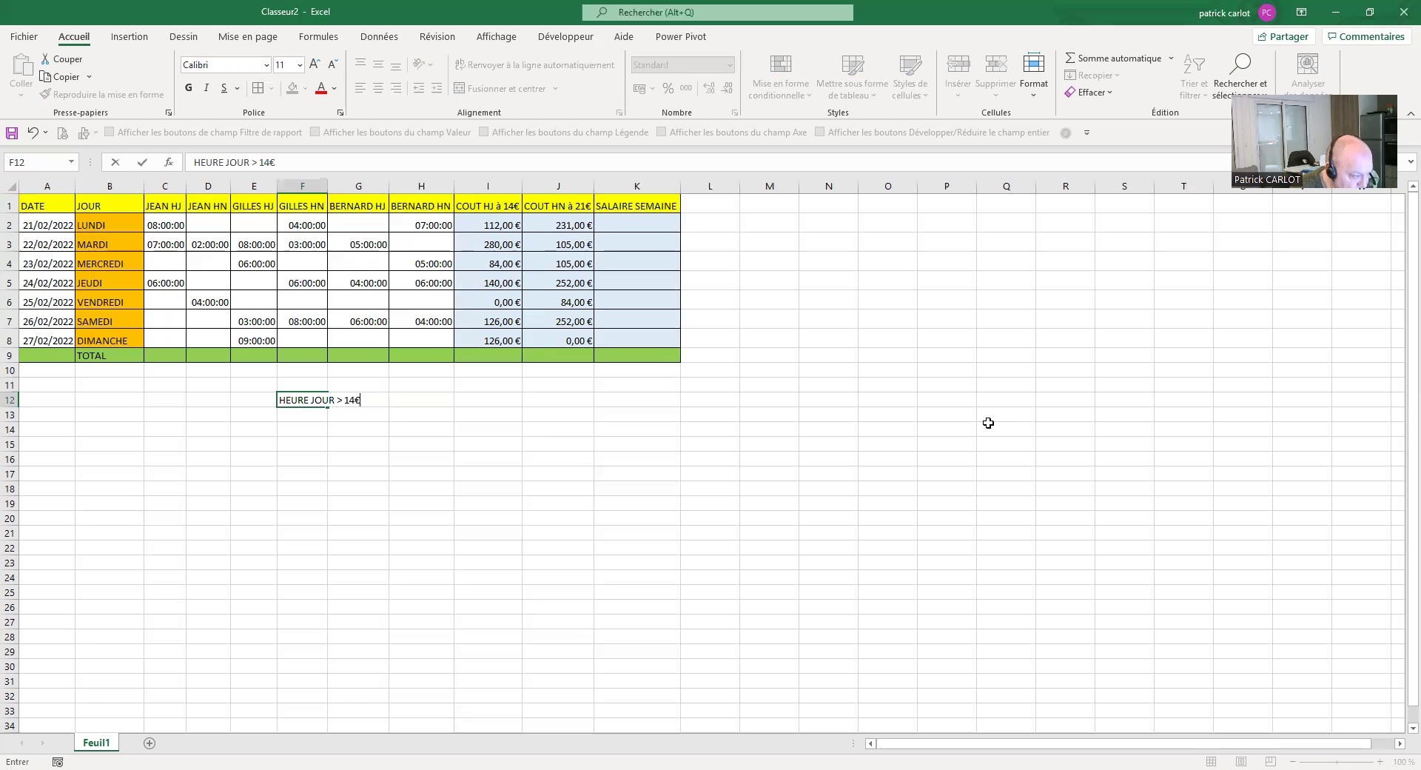
key(Return)
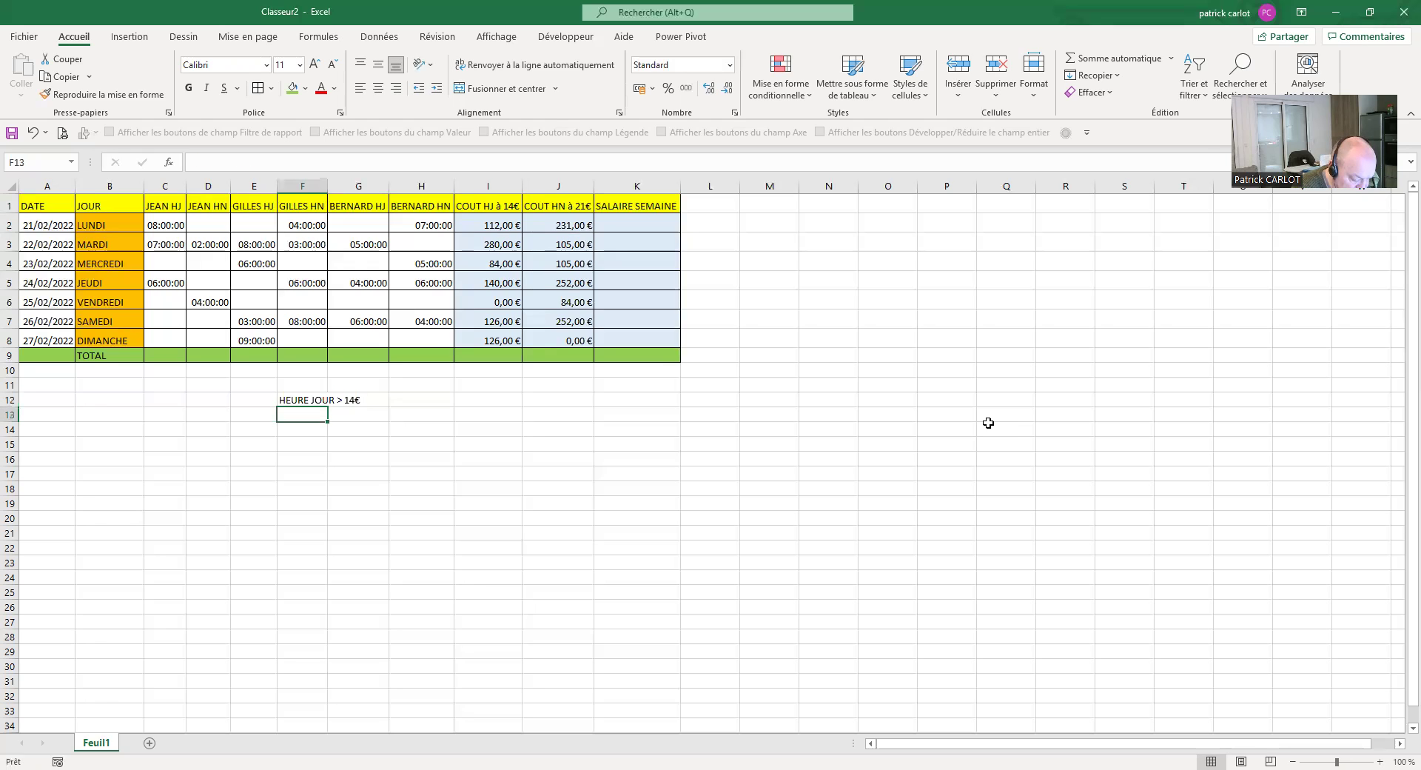
- Enter the note HEURE NUIT >21€ in F13 below the day-rate note
text(H)
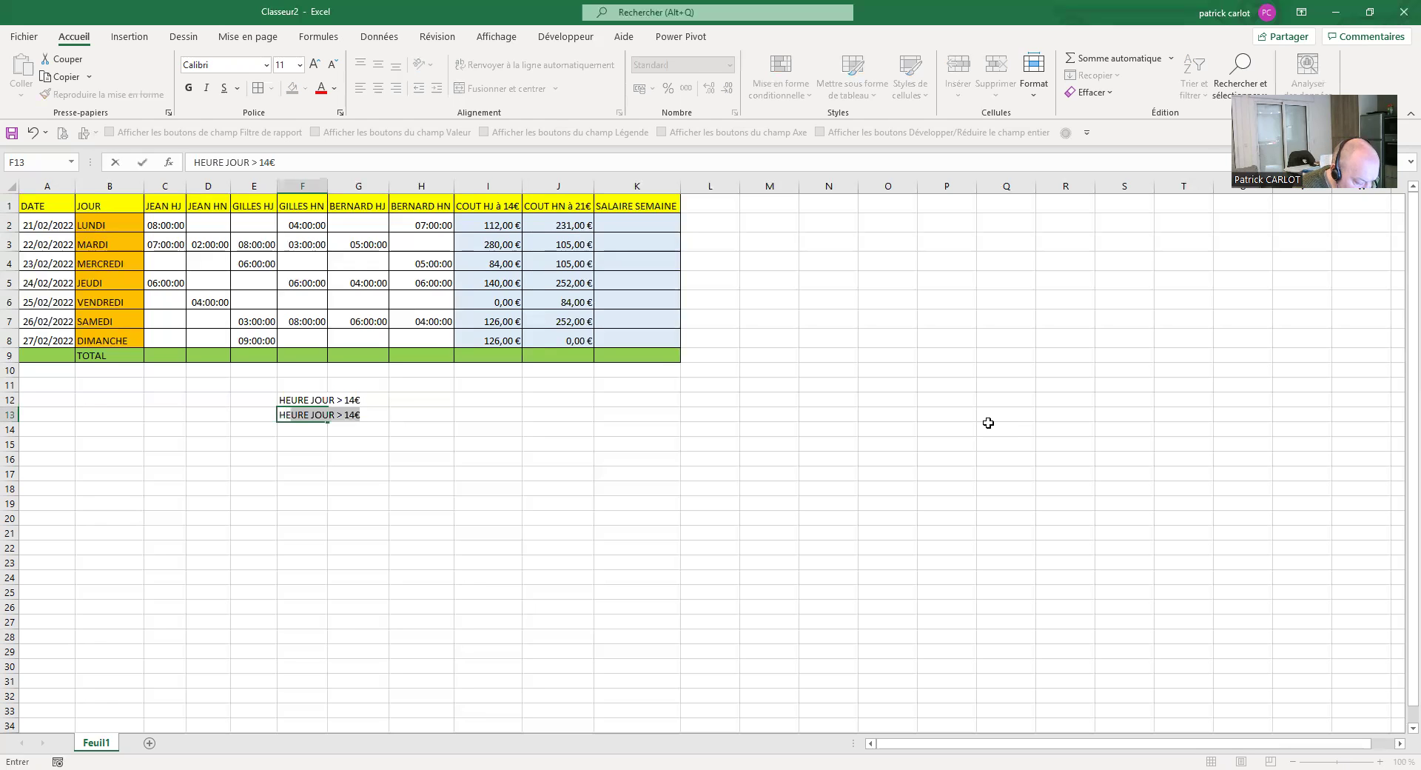
text(EURE NUIT >21)
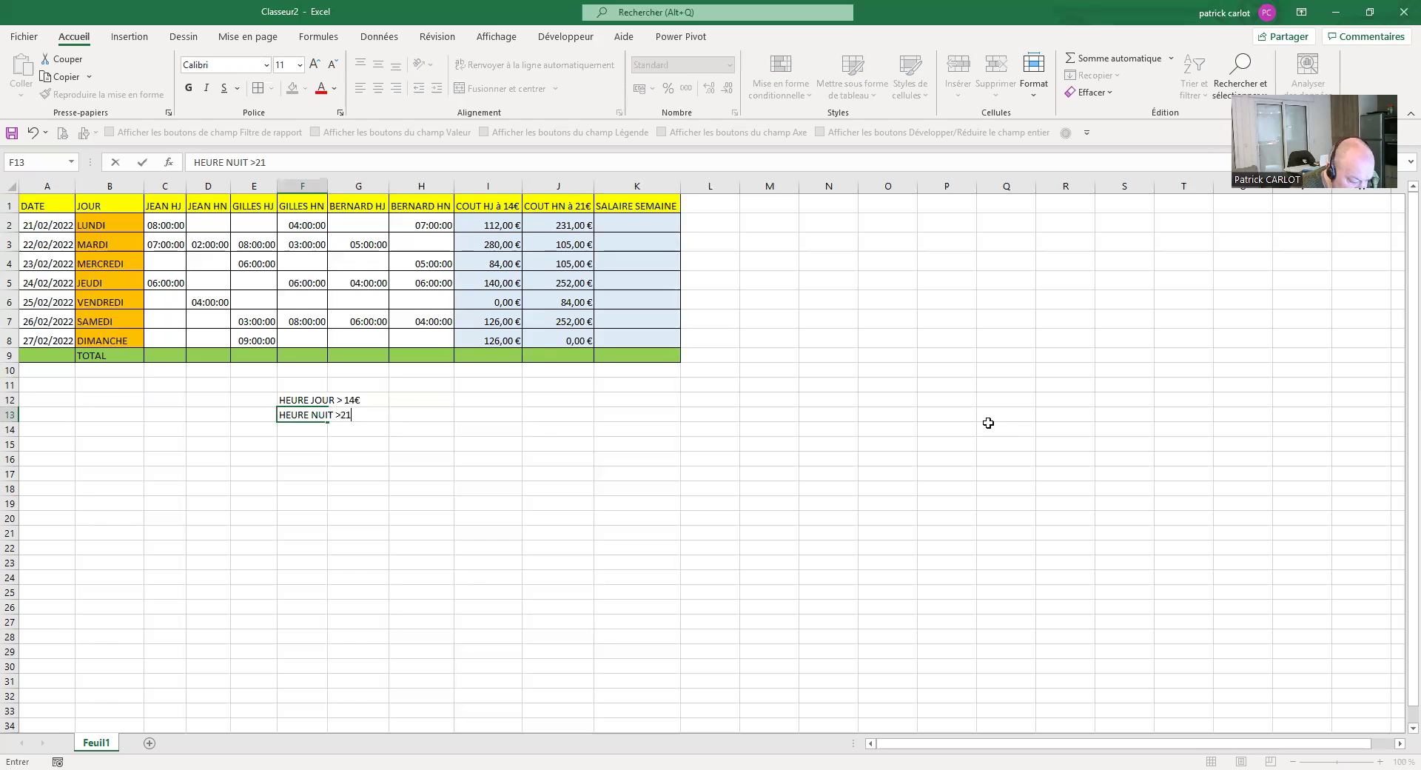
text(€)
key(Return)
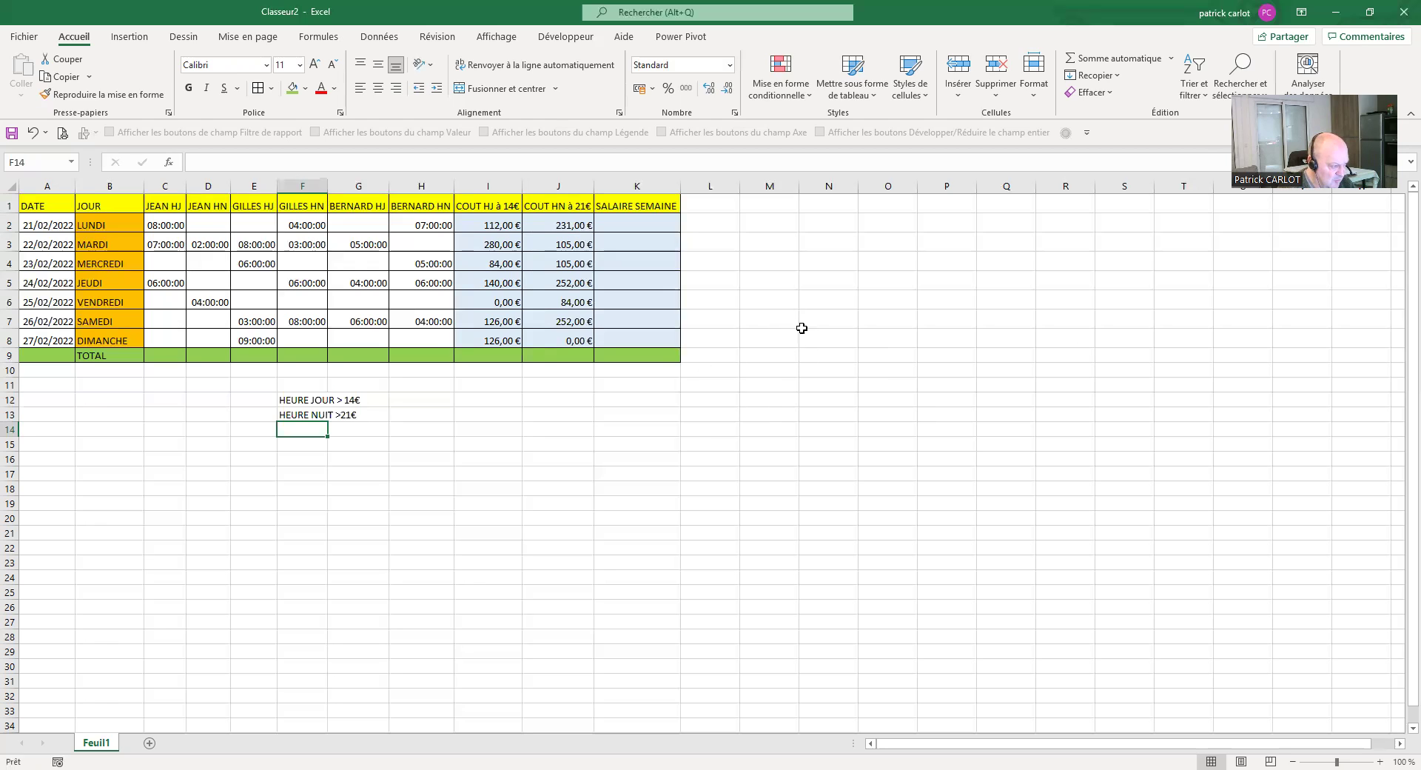
- Enter the LUNDI SALAIRE SEMAINE formula in K2, adding the day and night costs with +I2+J2
click(638, 222)
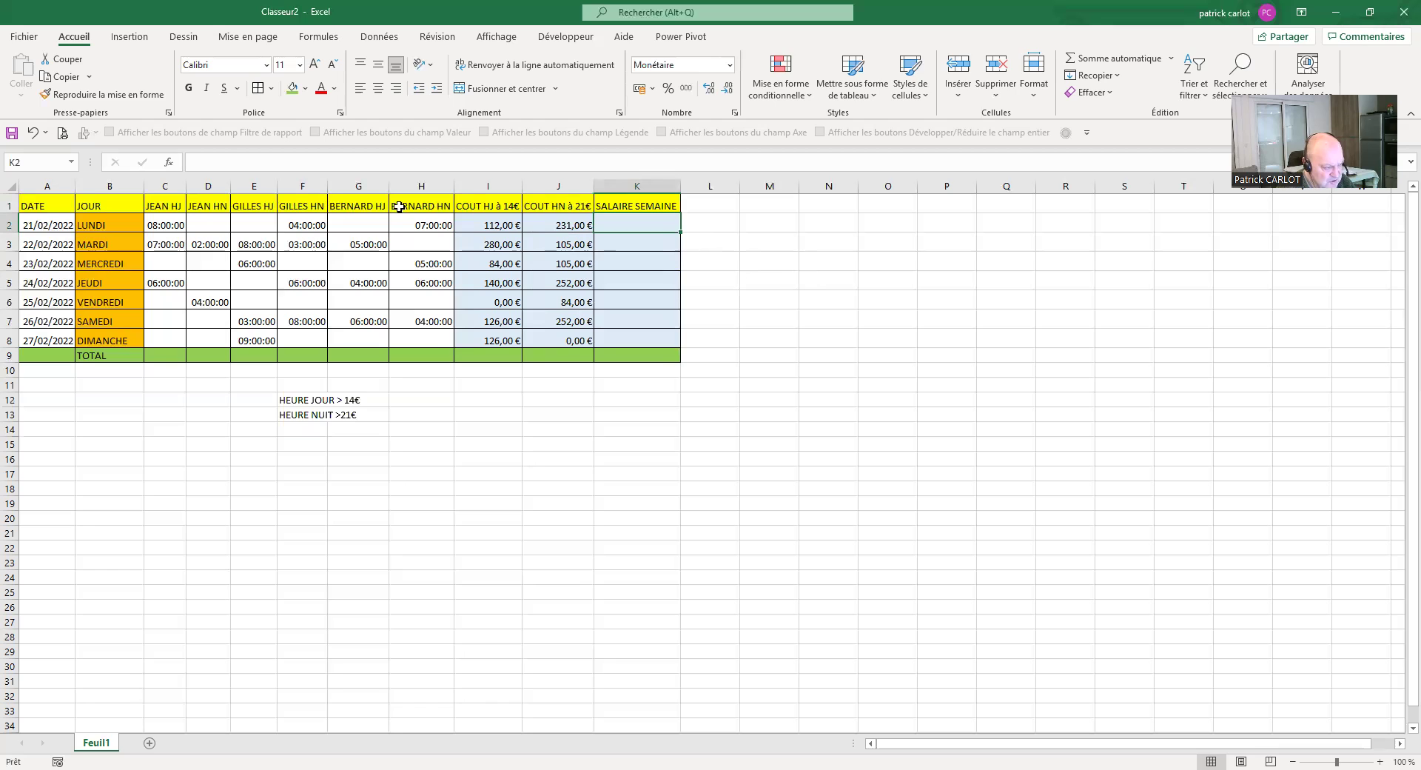
click(225, 158)
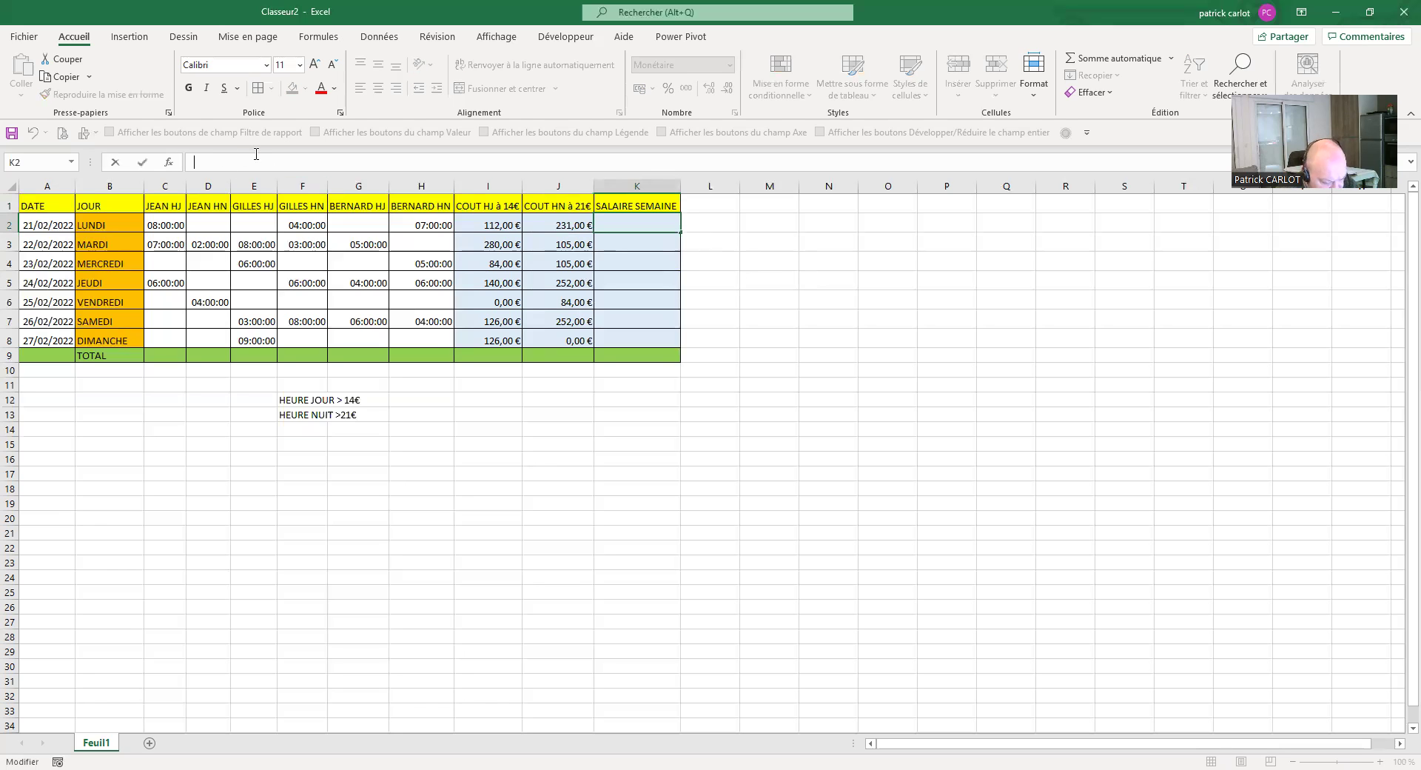
text(+)
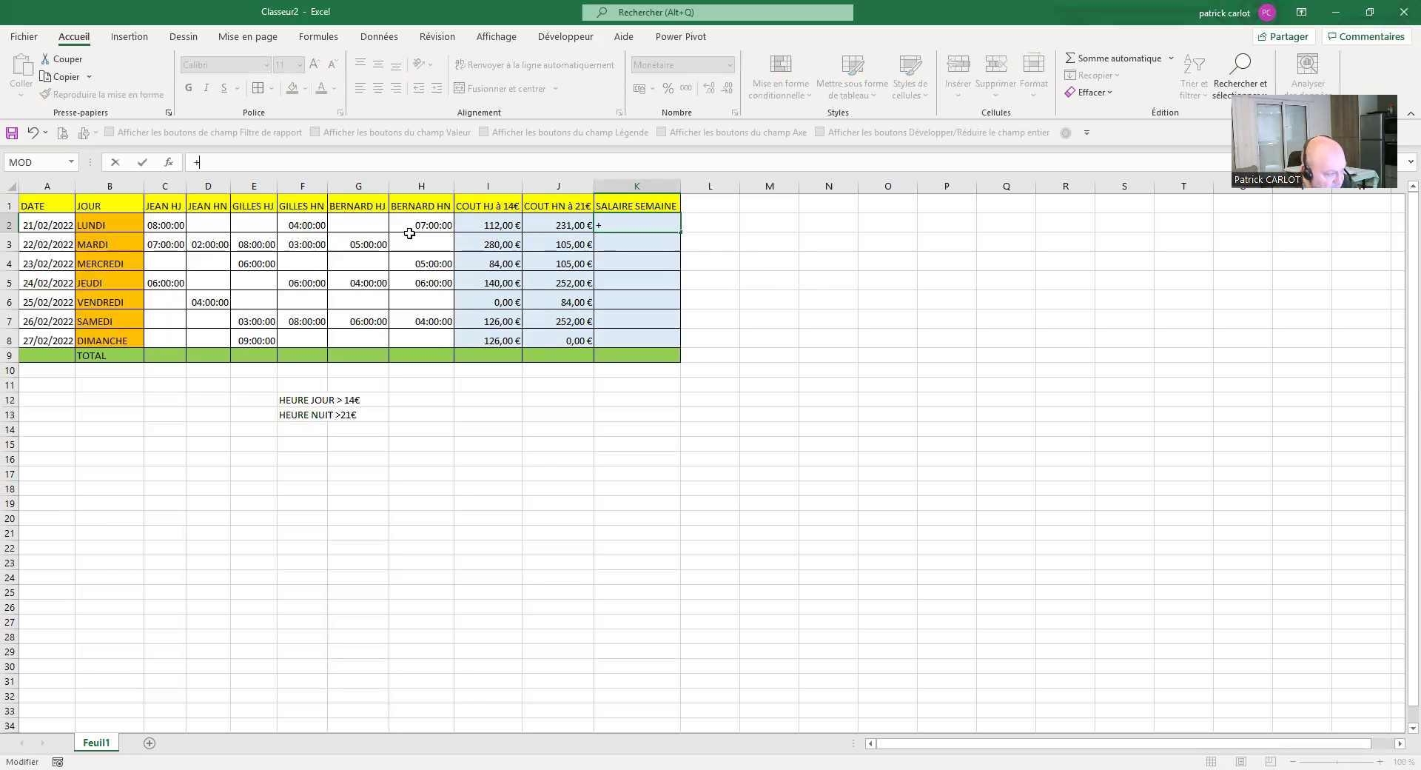
click(491, 224)
text(+)
click(578, 223)
key(Return)
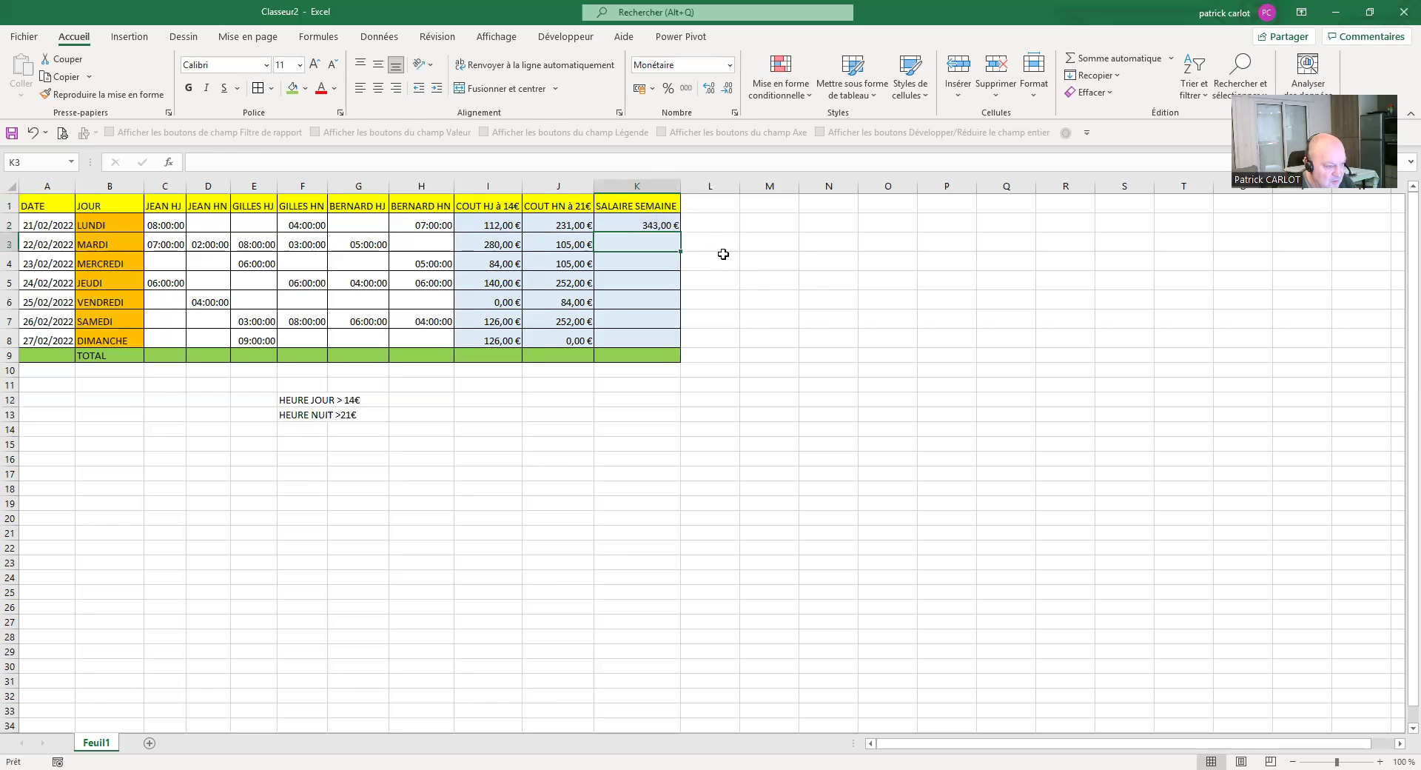
- Fill the SALAIRE SEMAINE formula from K2 down through DIMANCHE in K8
click(649, 224)
drag(678, 233, 675, 343)
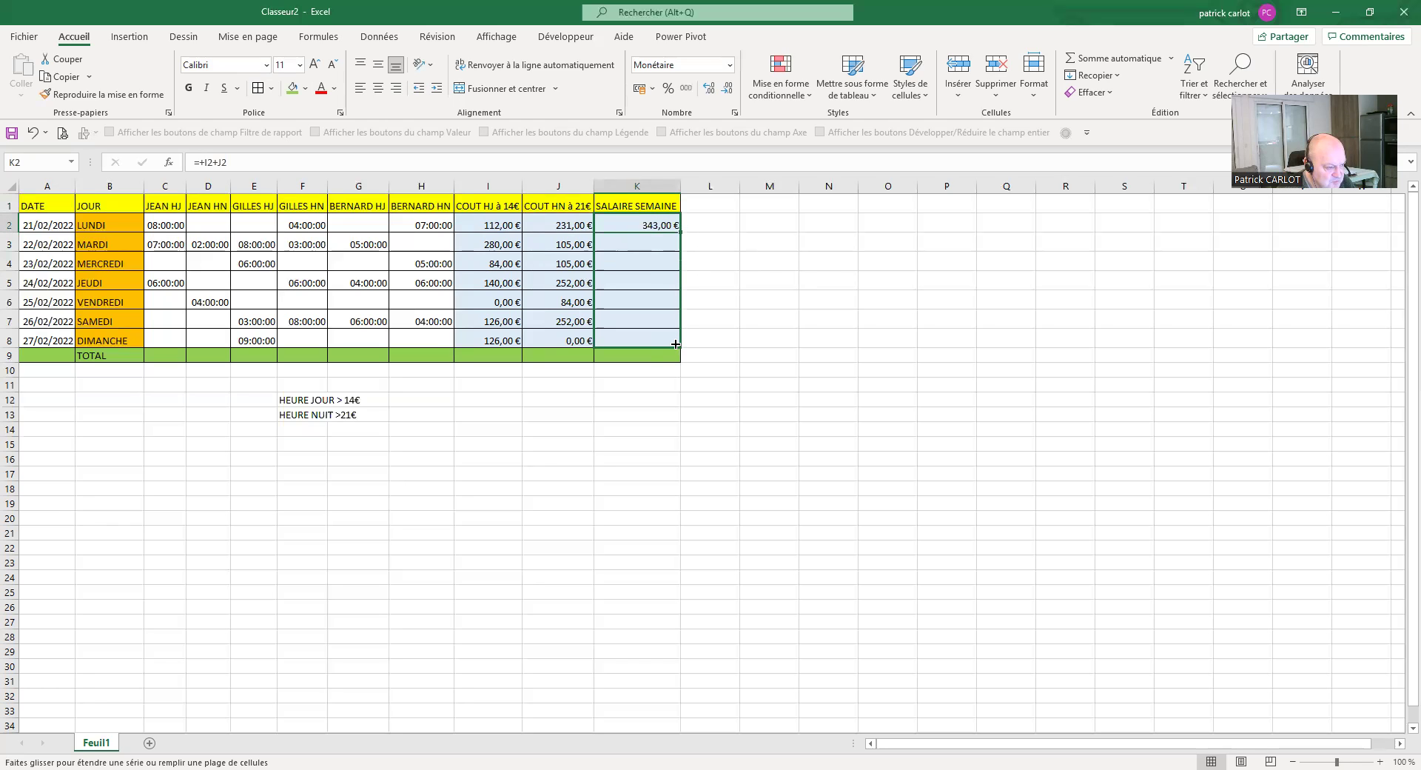
drag(675, 343, 675, 344)
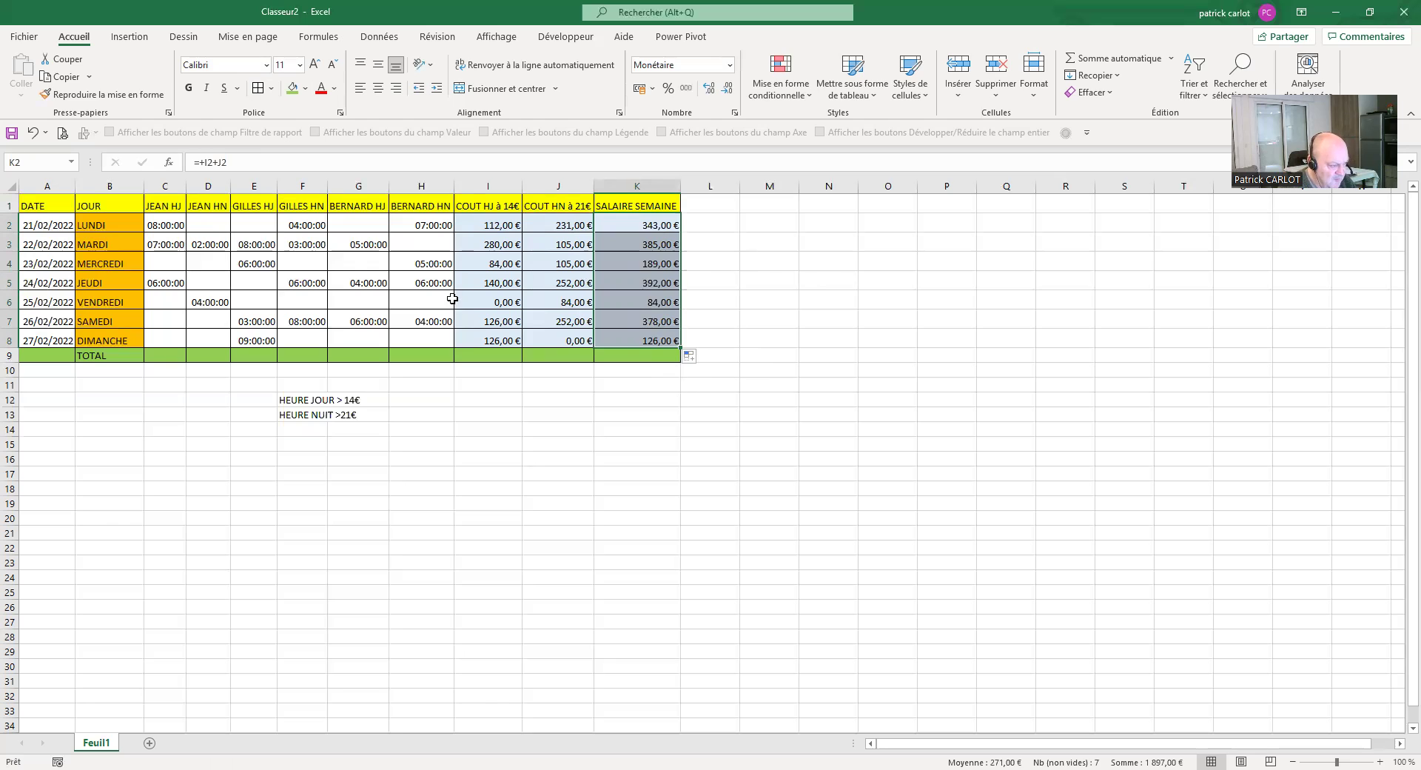
- Total the first HJ hours column in C9 of the TOTAL row with =SOMME(C2:C8)
click(172, 354)
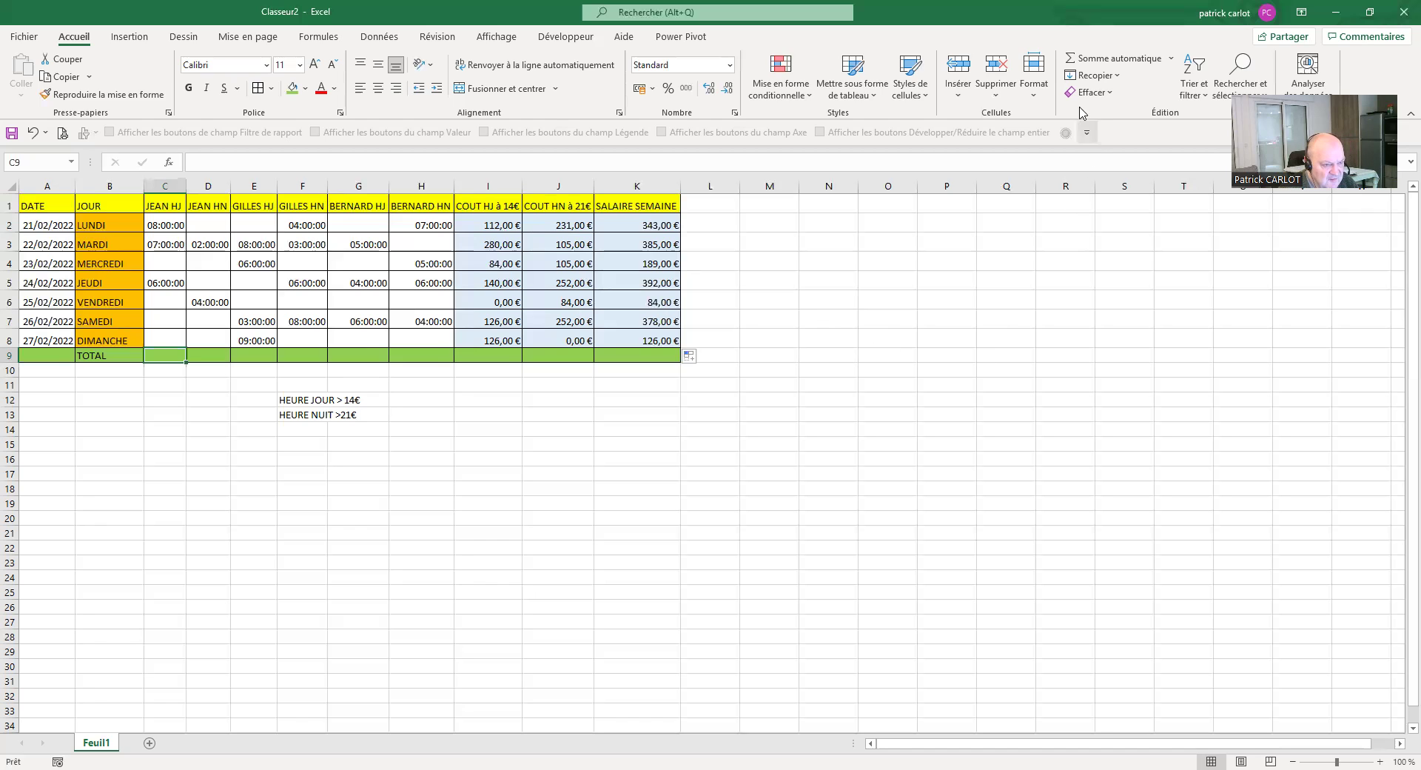
click(1171, 58)
click(1191, 79)
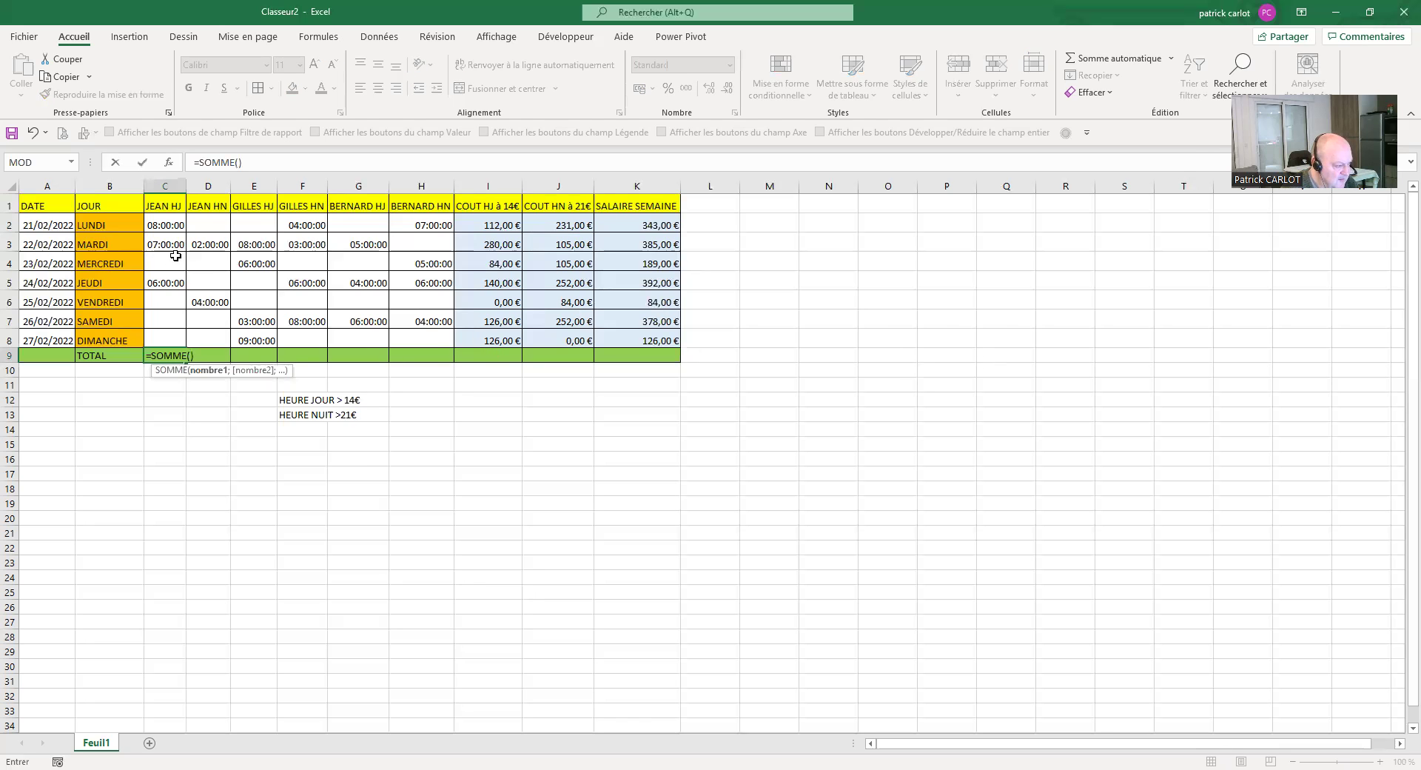
click(164, 226)
drag(163, 241, 169, 340)
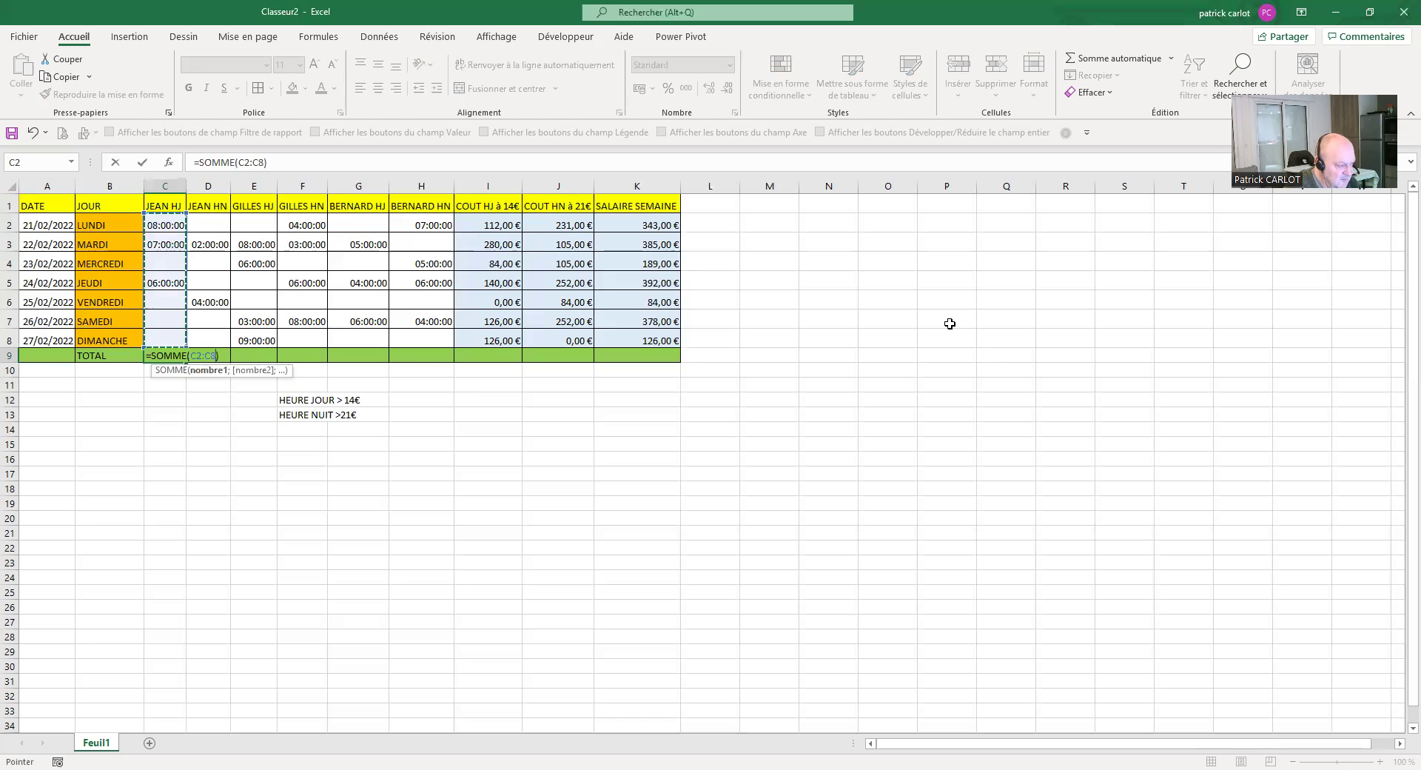
key(Return)
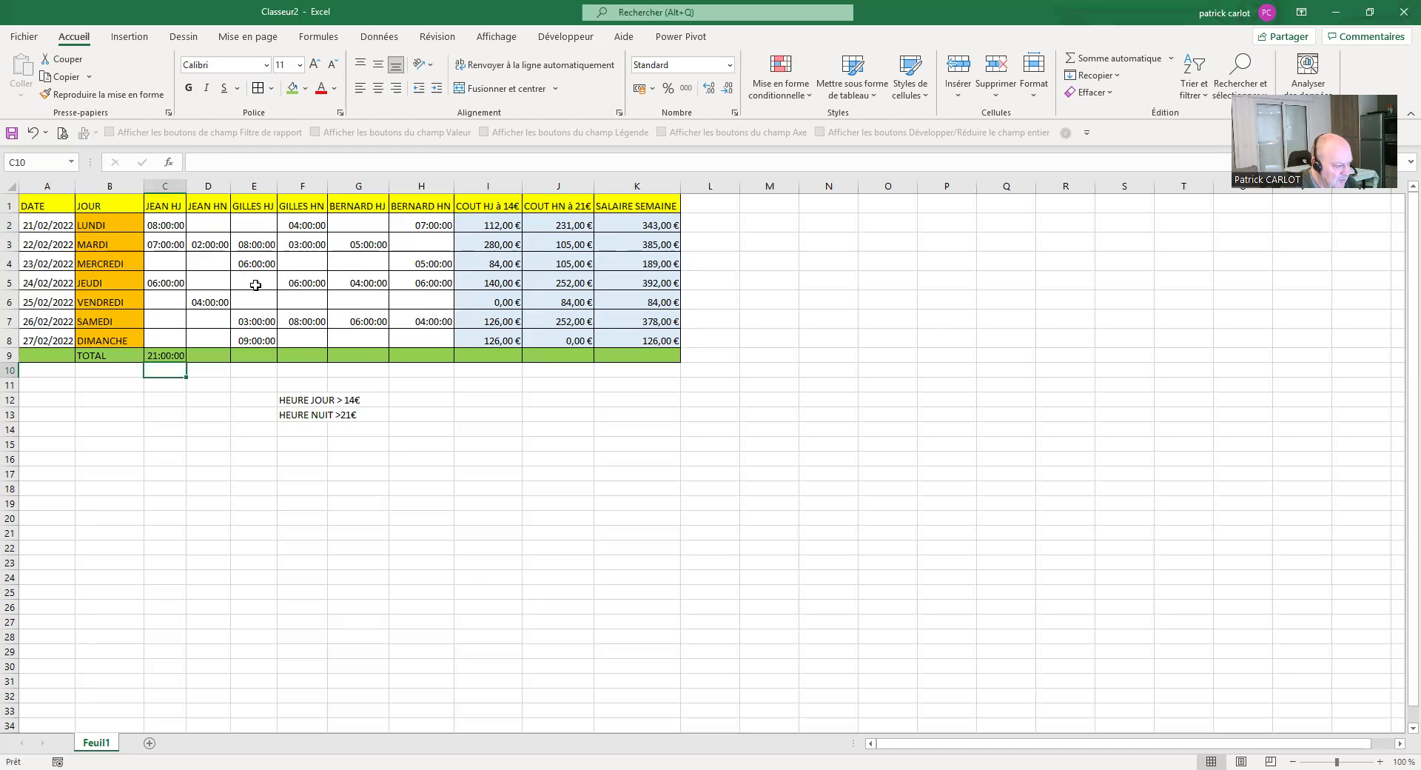
- Add 5 hours for MERCREDI in C4 and 6 hours for VENDREDI in C6 of the first HJ column
click(166, 245)
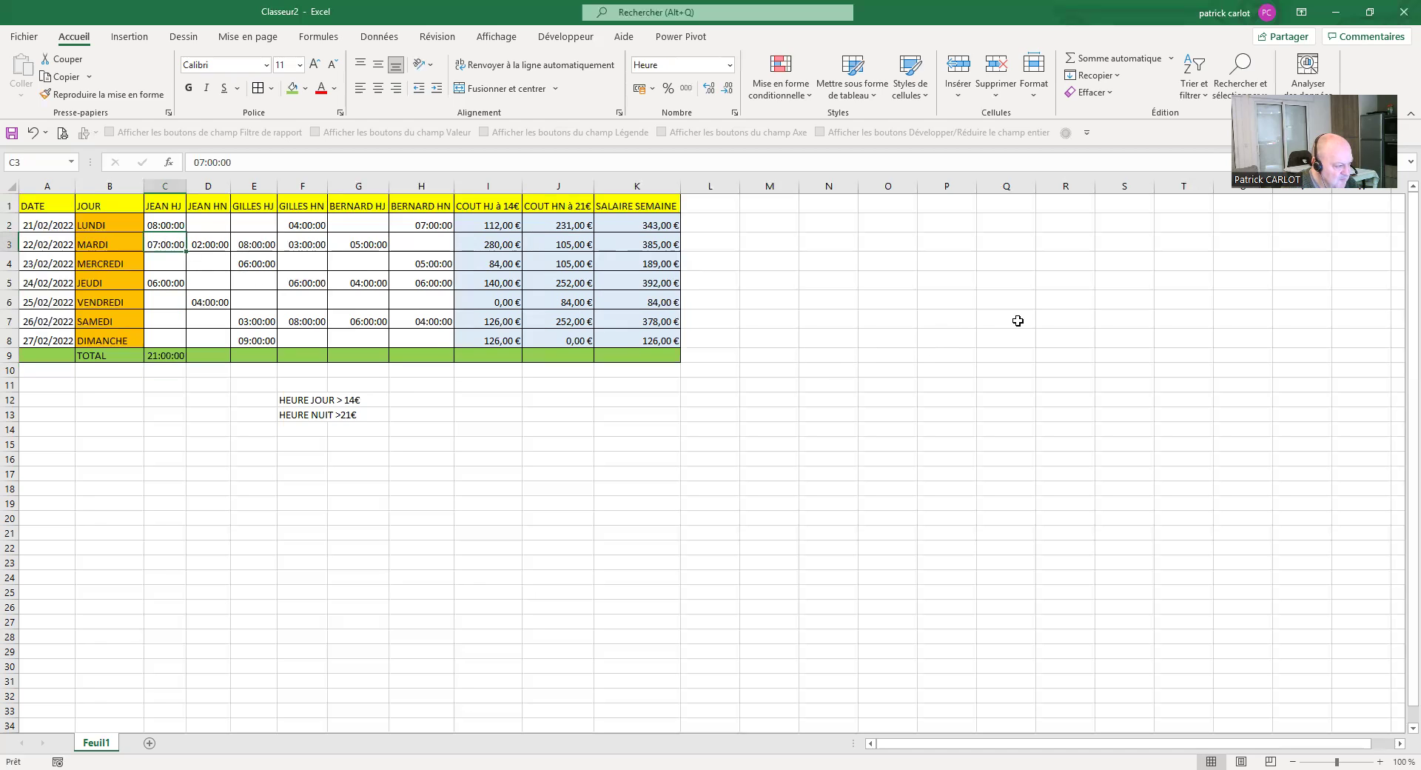
click(167, 261)
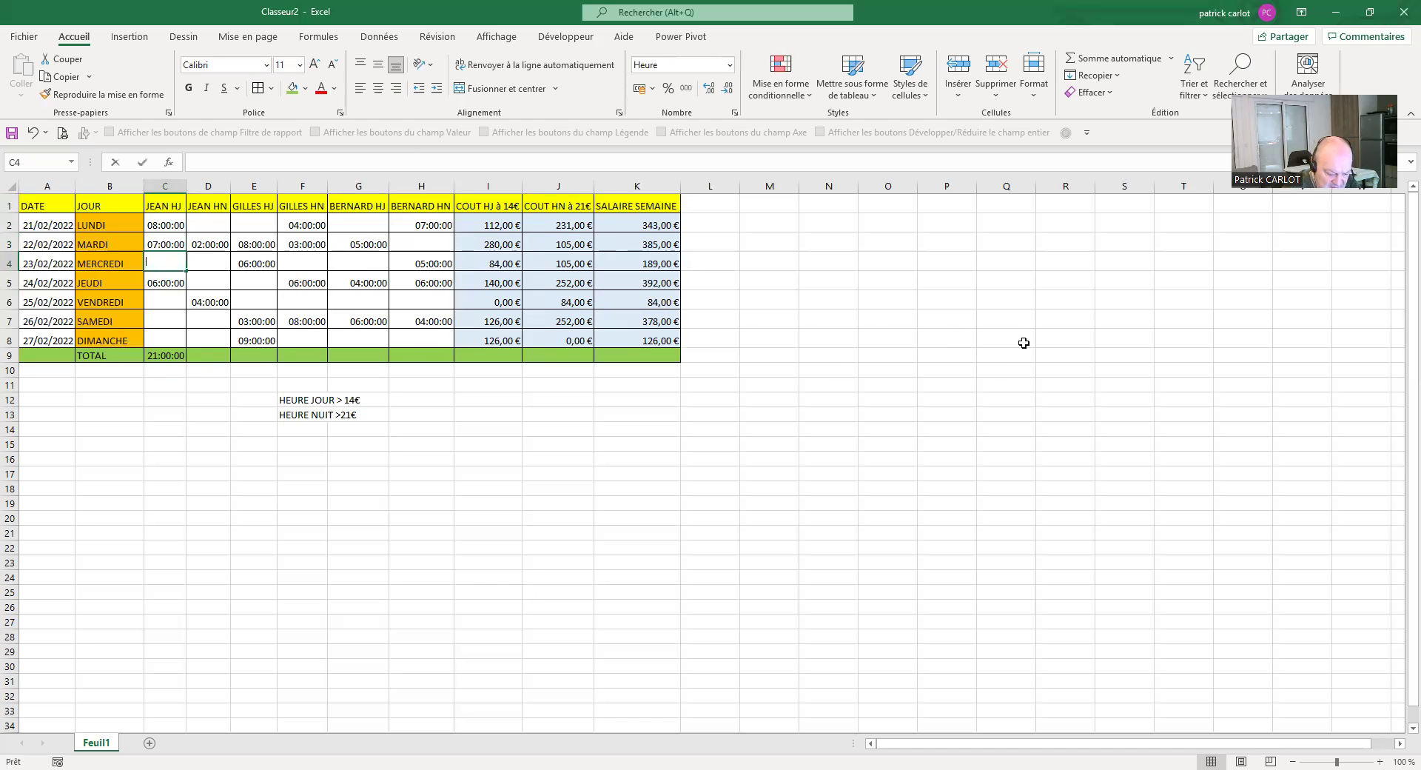
text(5:)
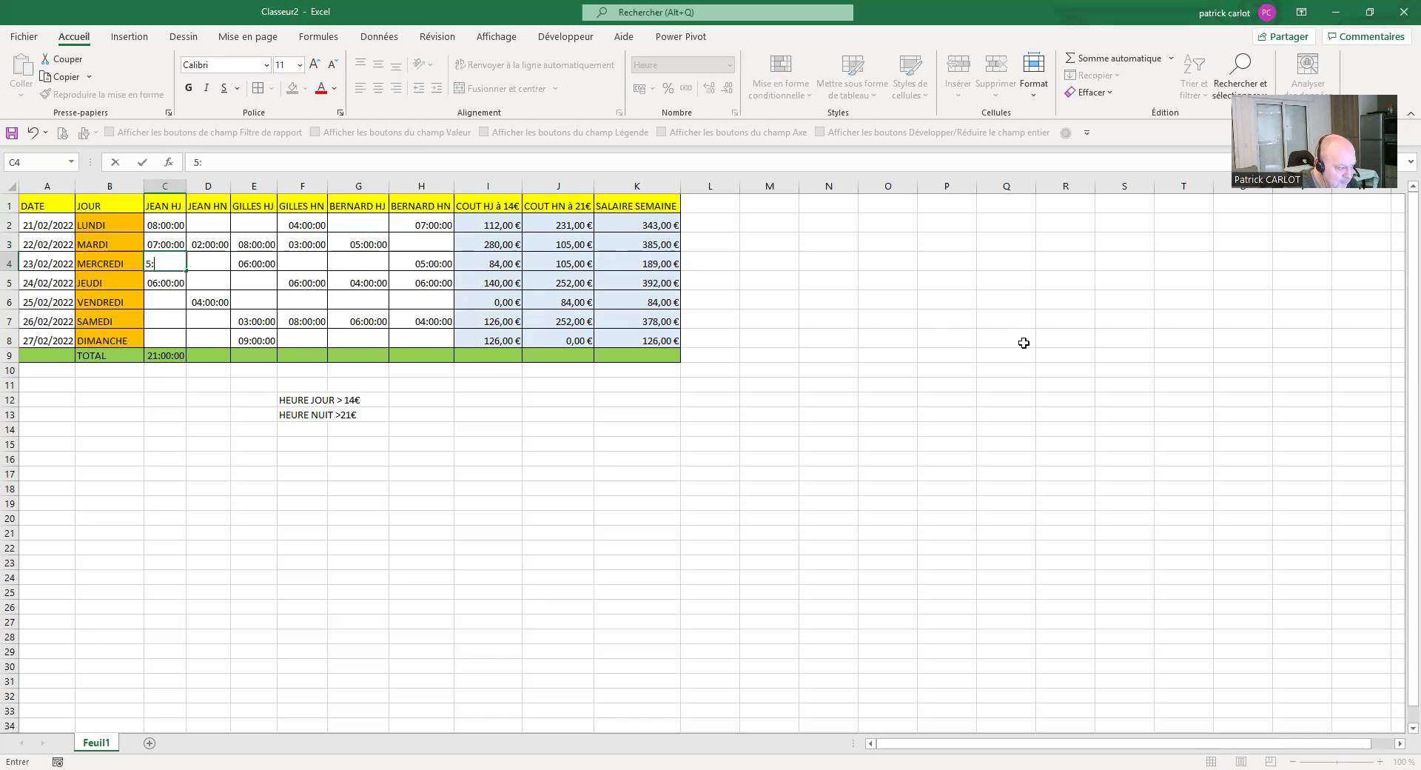
key(Return)
key(Return)
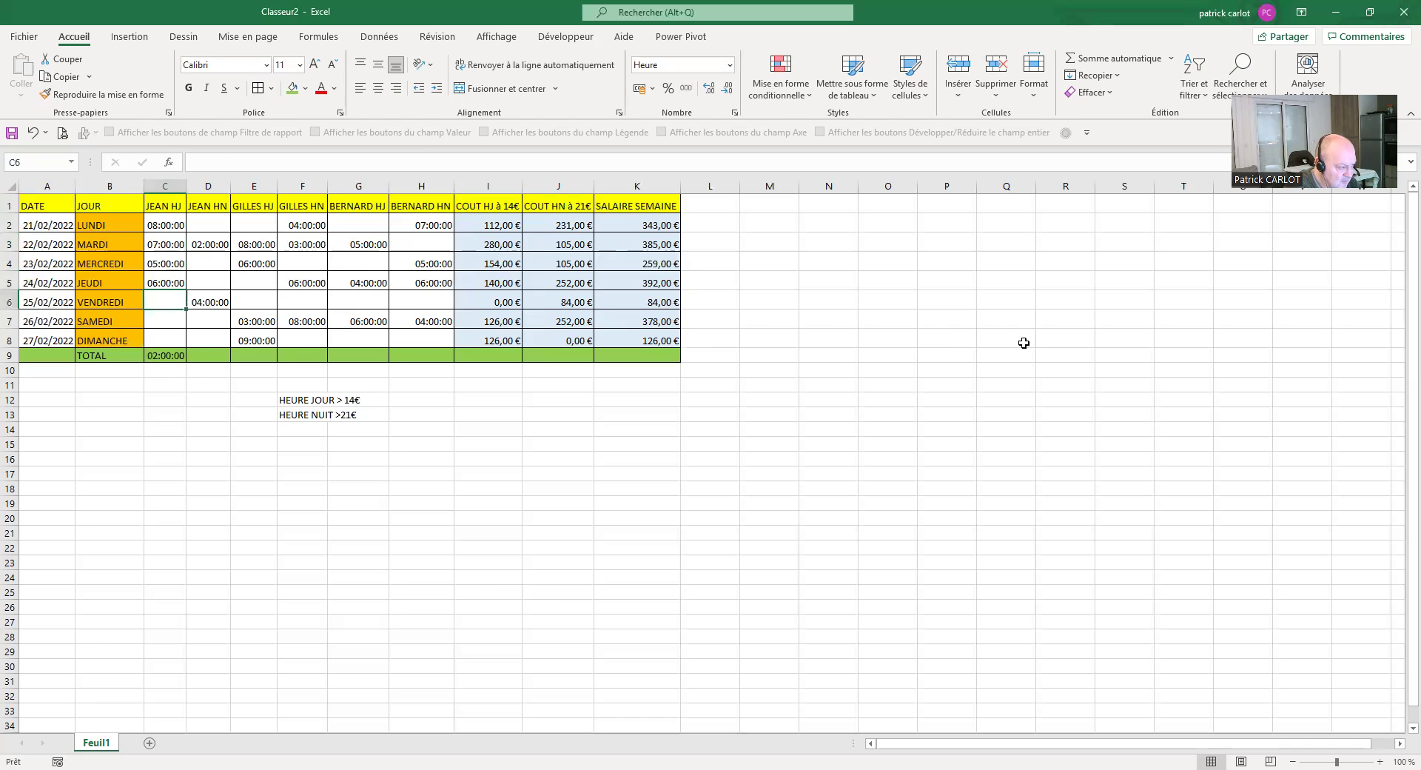
text(6:)
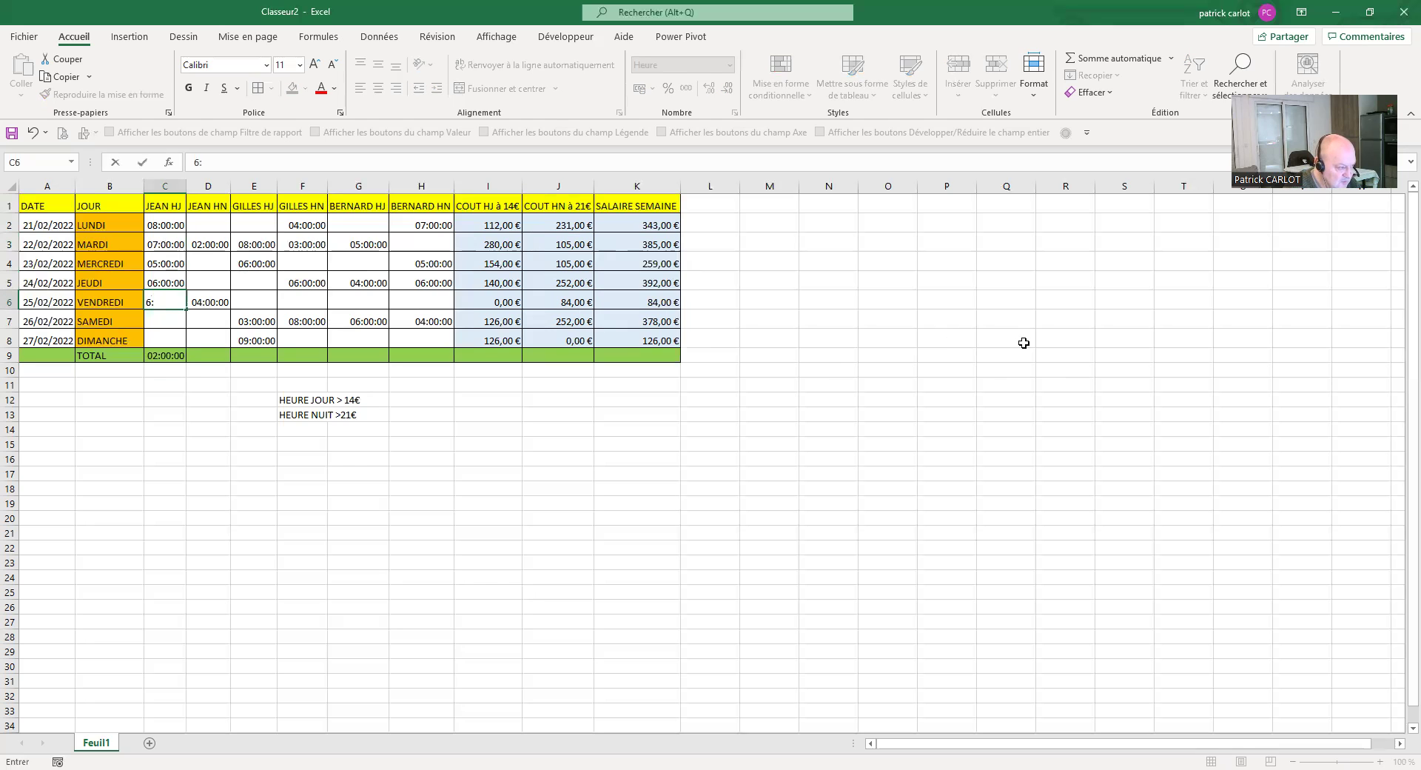
key(Return)
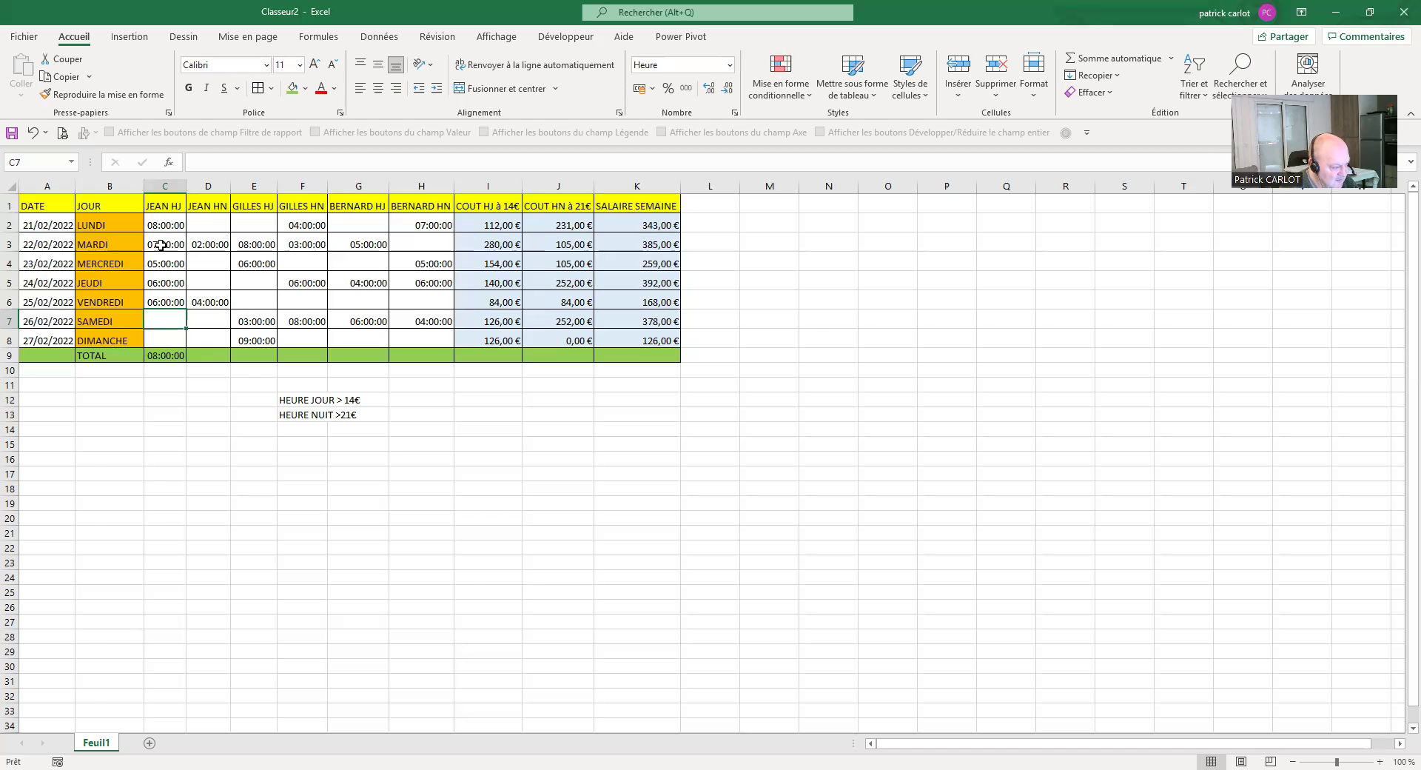
- Apply the custom number format [h]:mm;@ to the hours total in C9
click(170, 355)
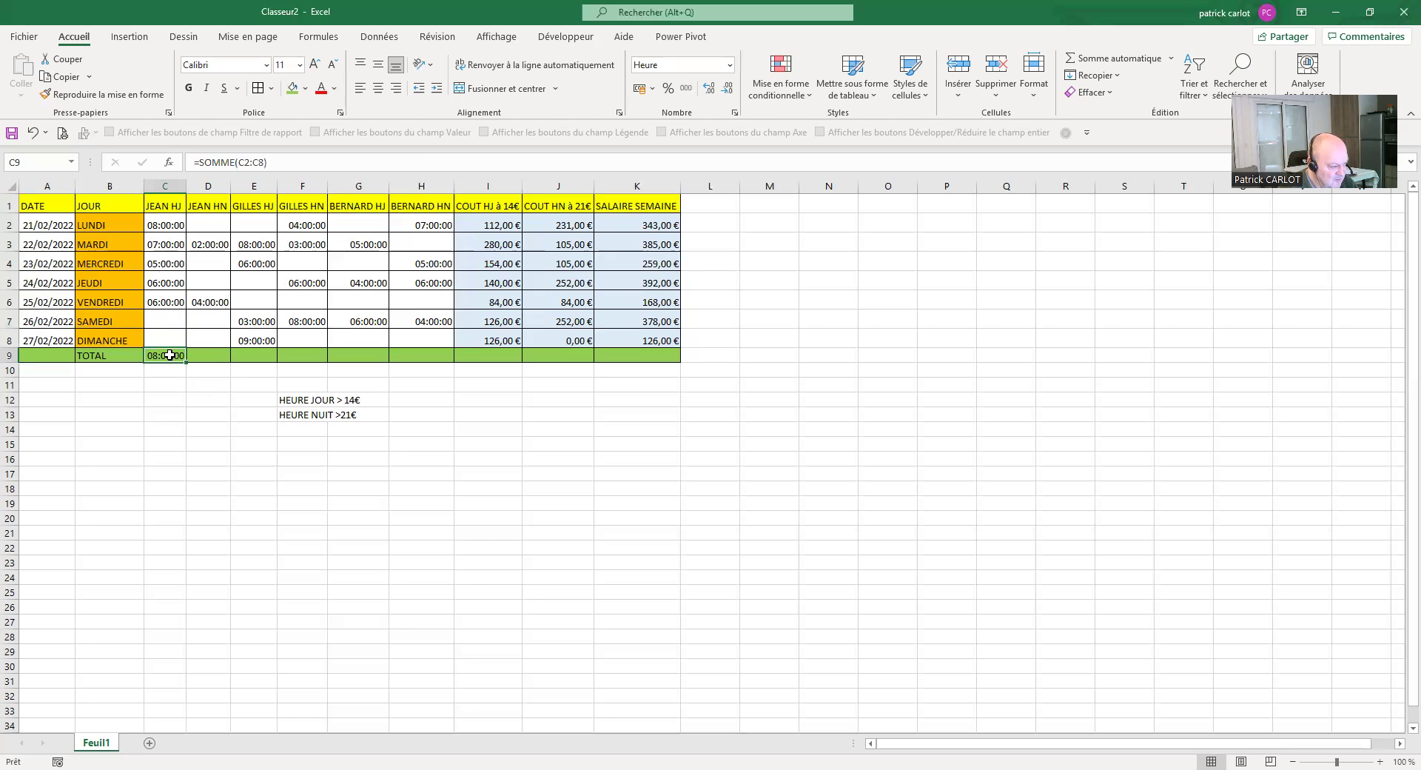
right_click(170, 355)
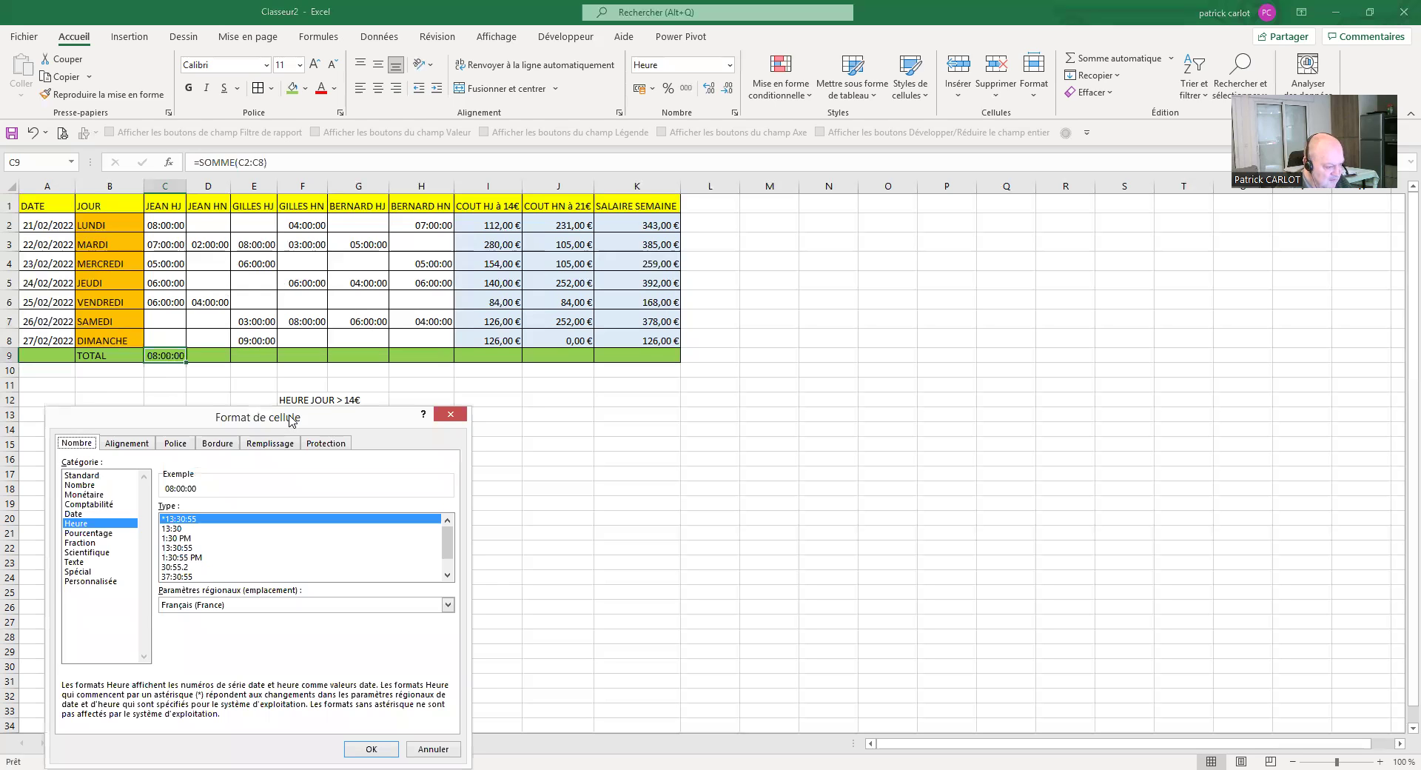
drag(289, 416, 659, 382)
click(465, 548)
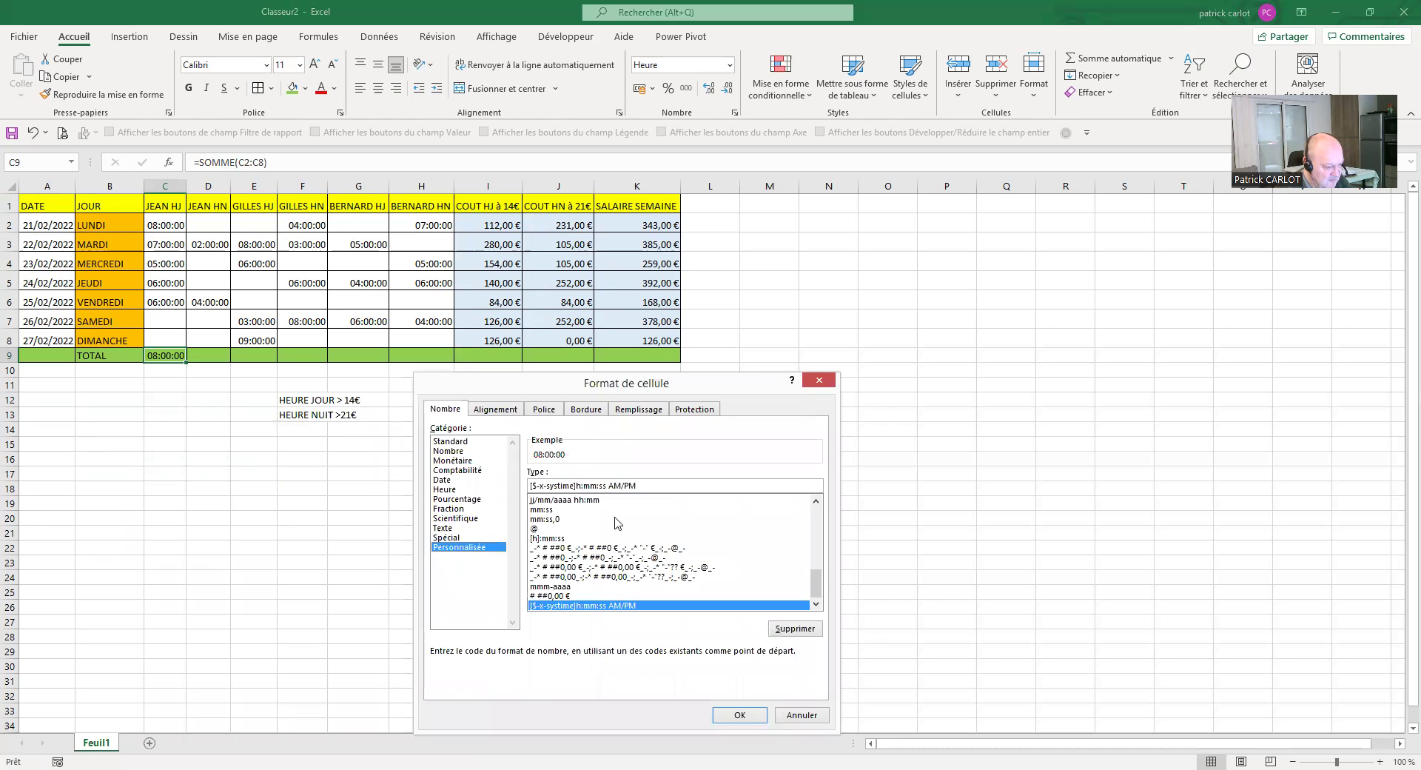
drag(644, 482, 527, 485)
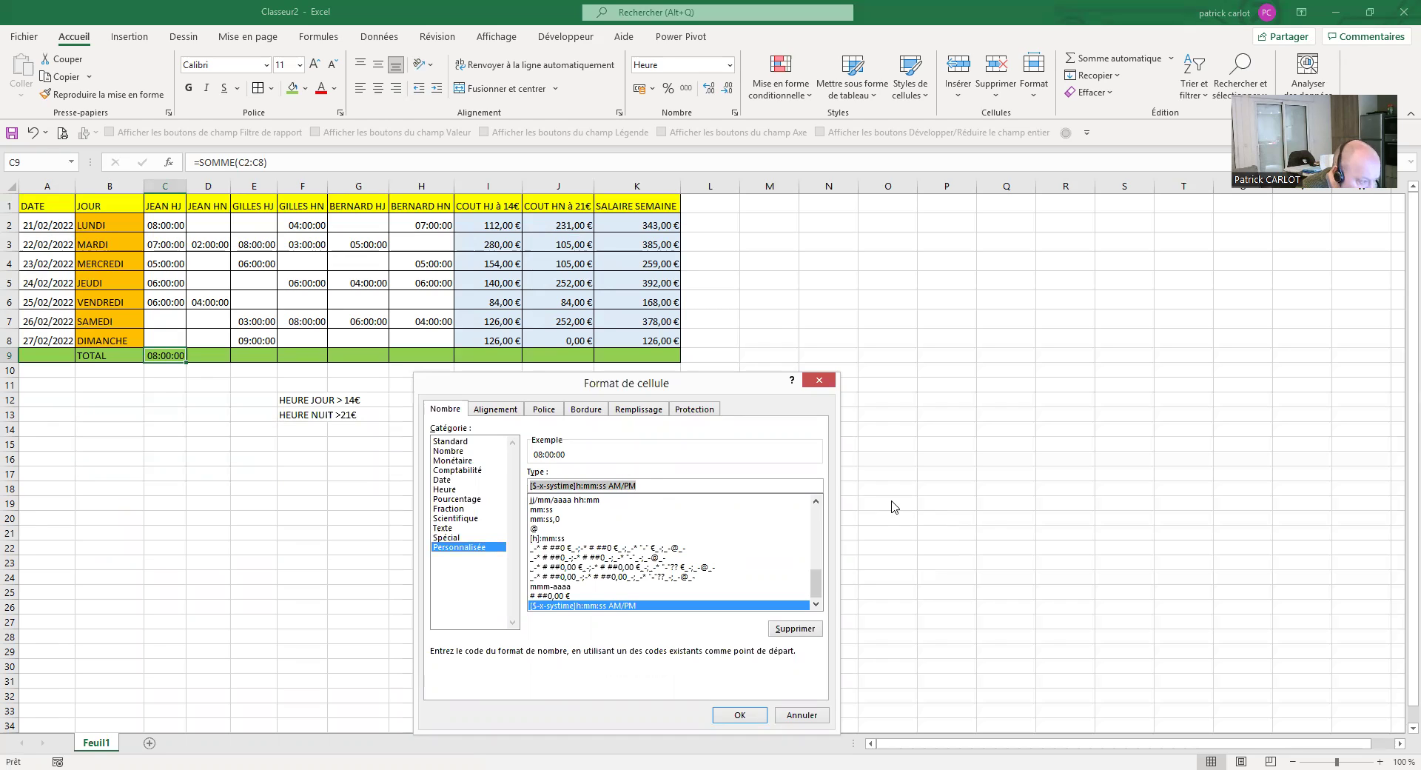
text([)
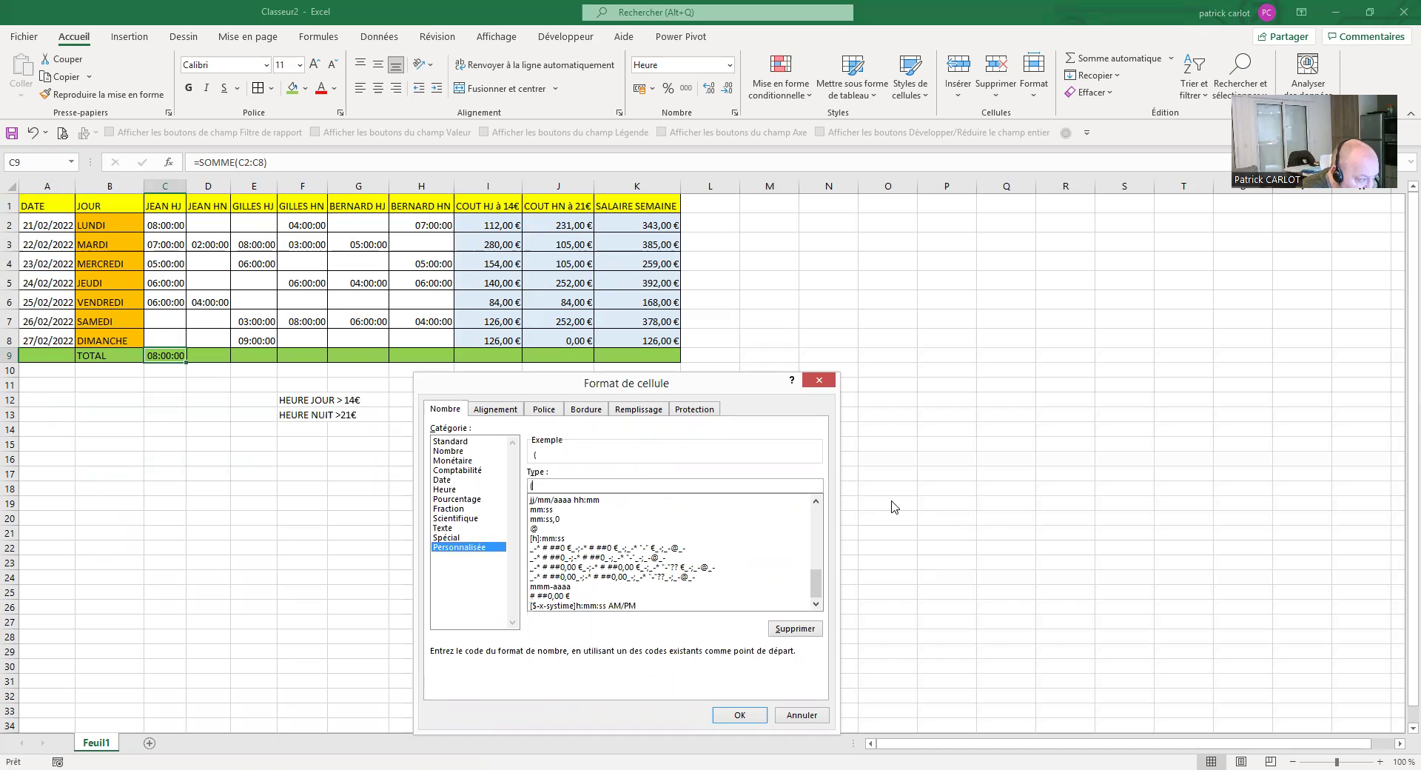
key(BackSpace)
text([)
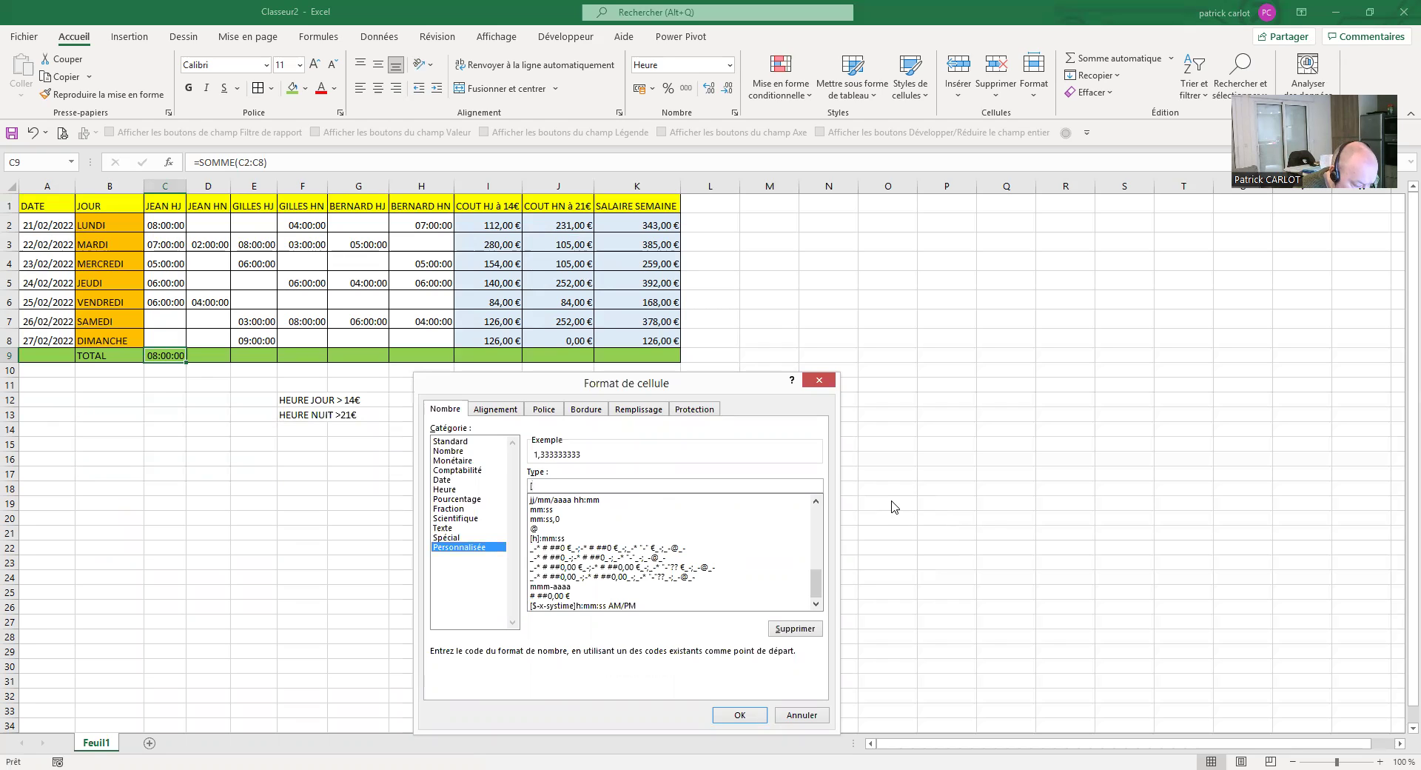
text(h]:mm)
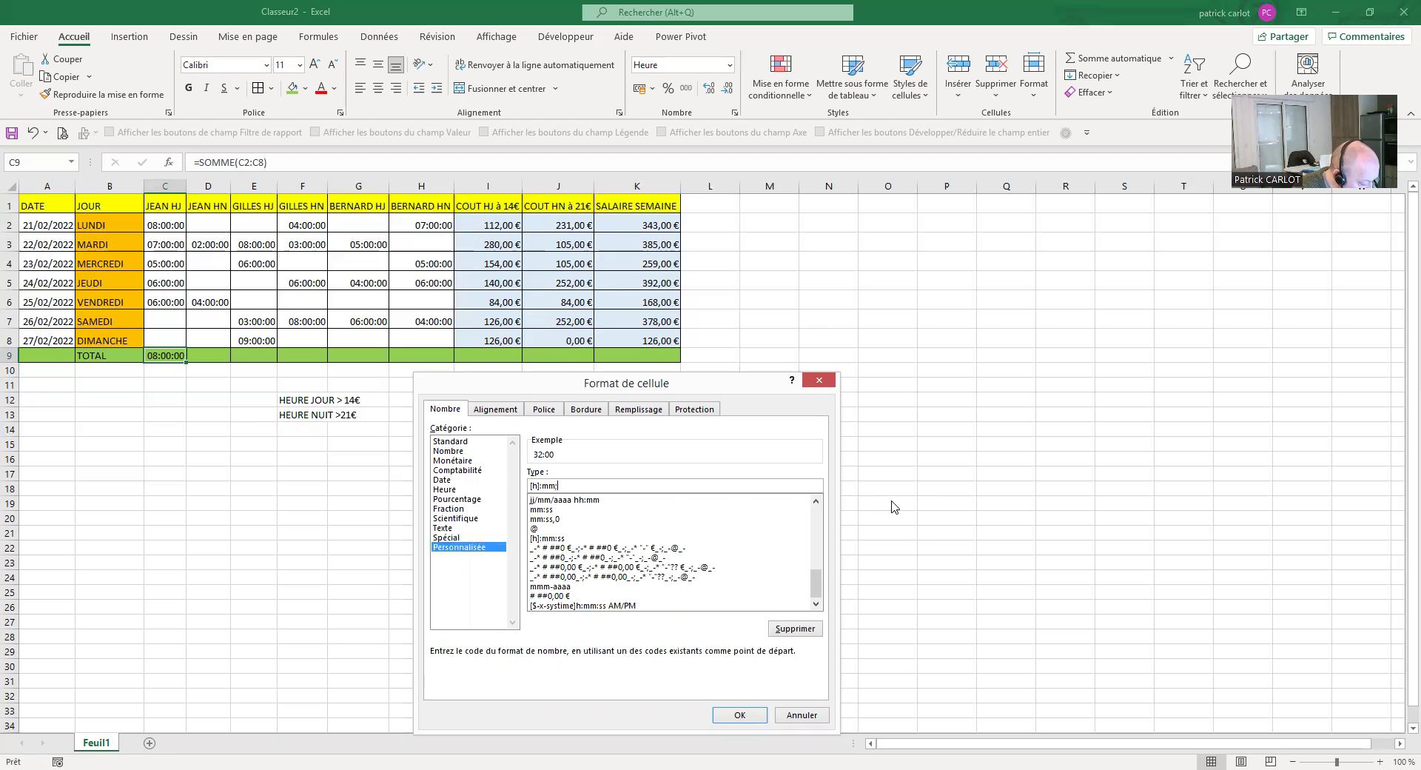
text(@)
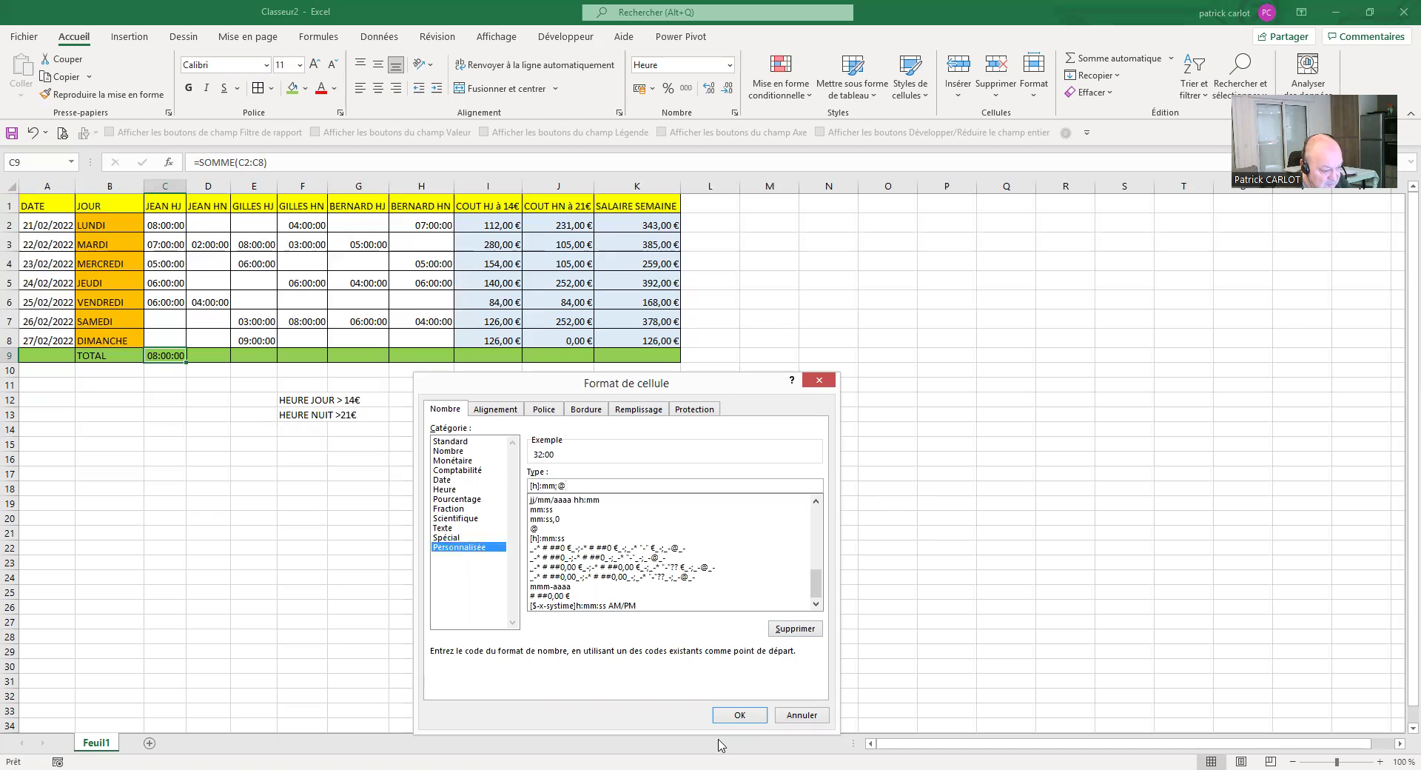
click(735, 716)
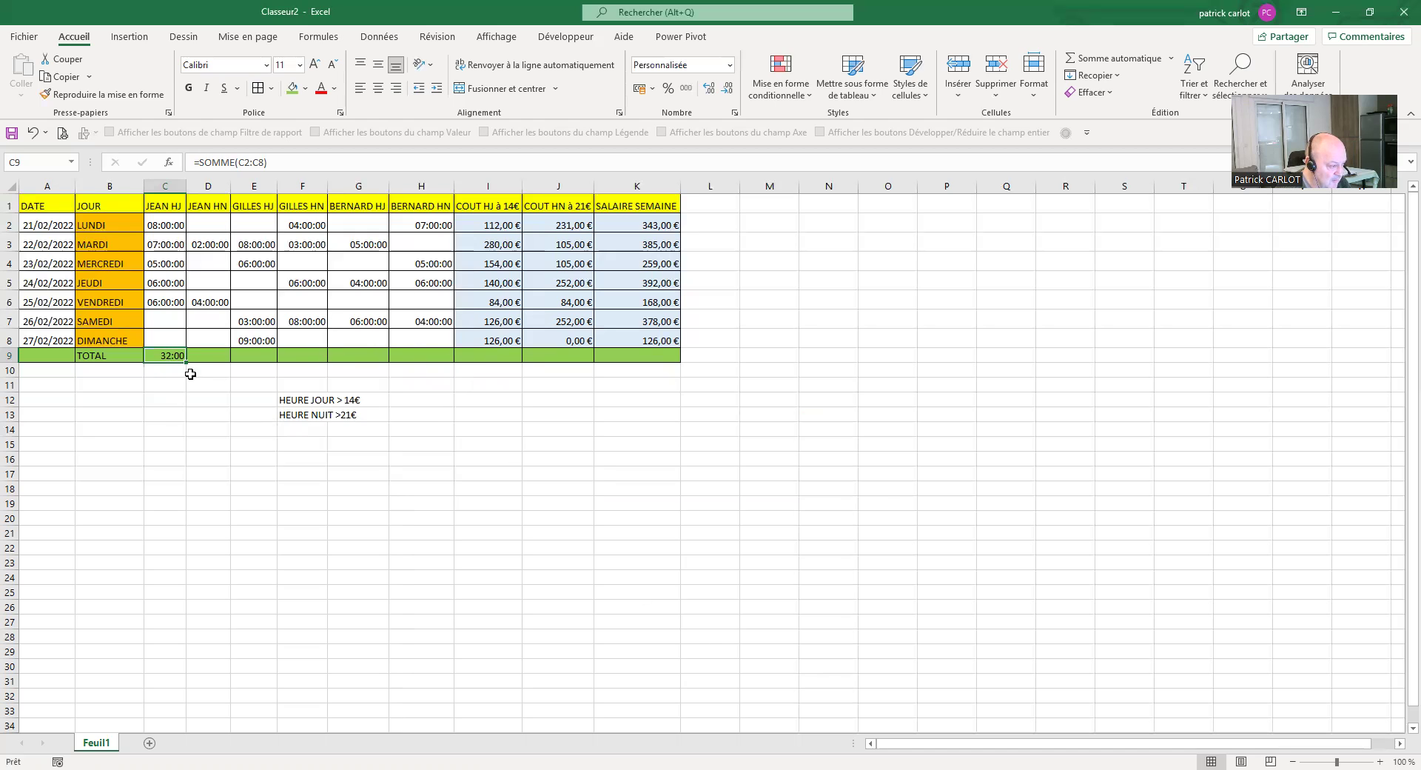
- Copy the formatting of C9 onto the other hours cells of the TOTAL row, D9:H9
click(112, 94)
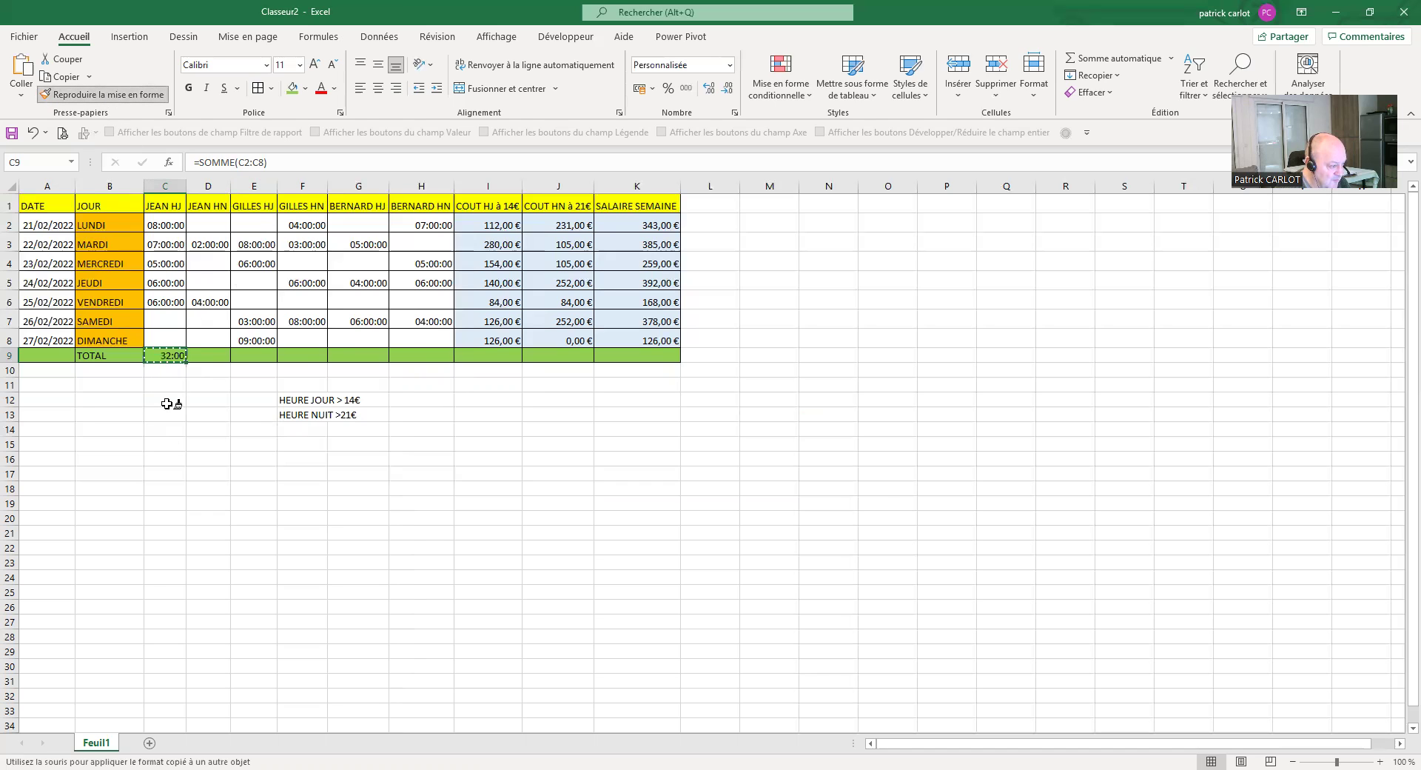
click(213, 355)
drag(214, 355, 395, 351)
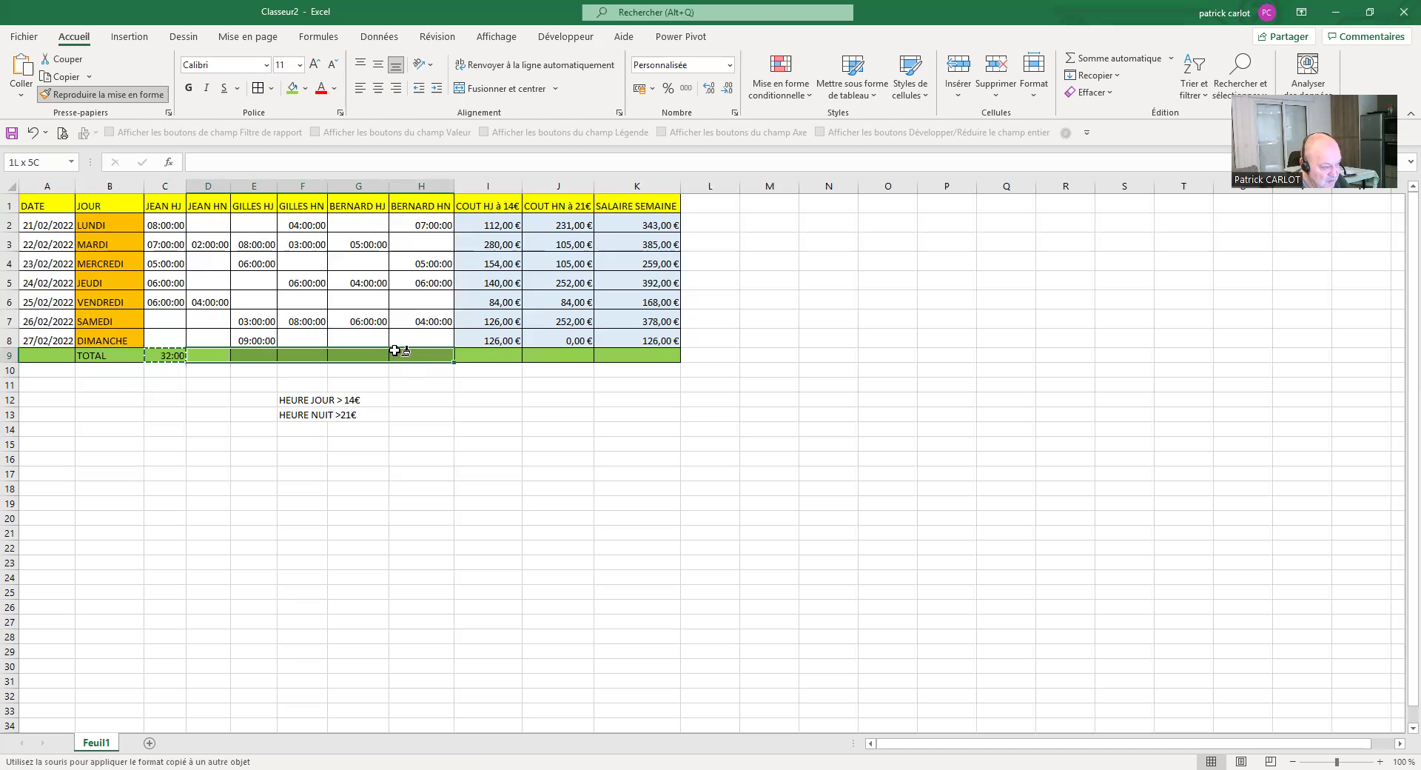
drag(394, 351, 395, 353)
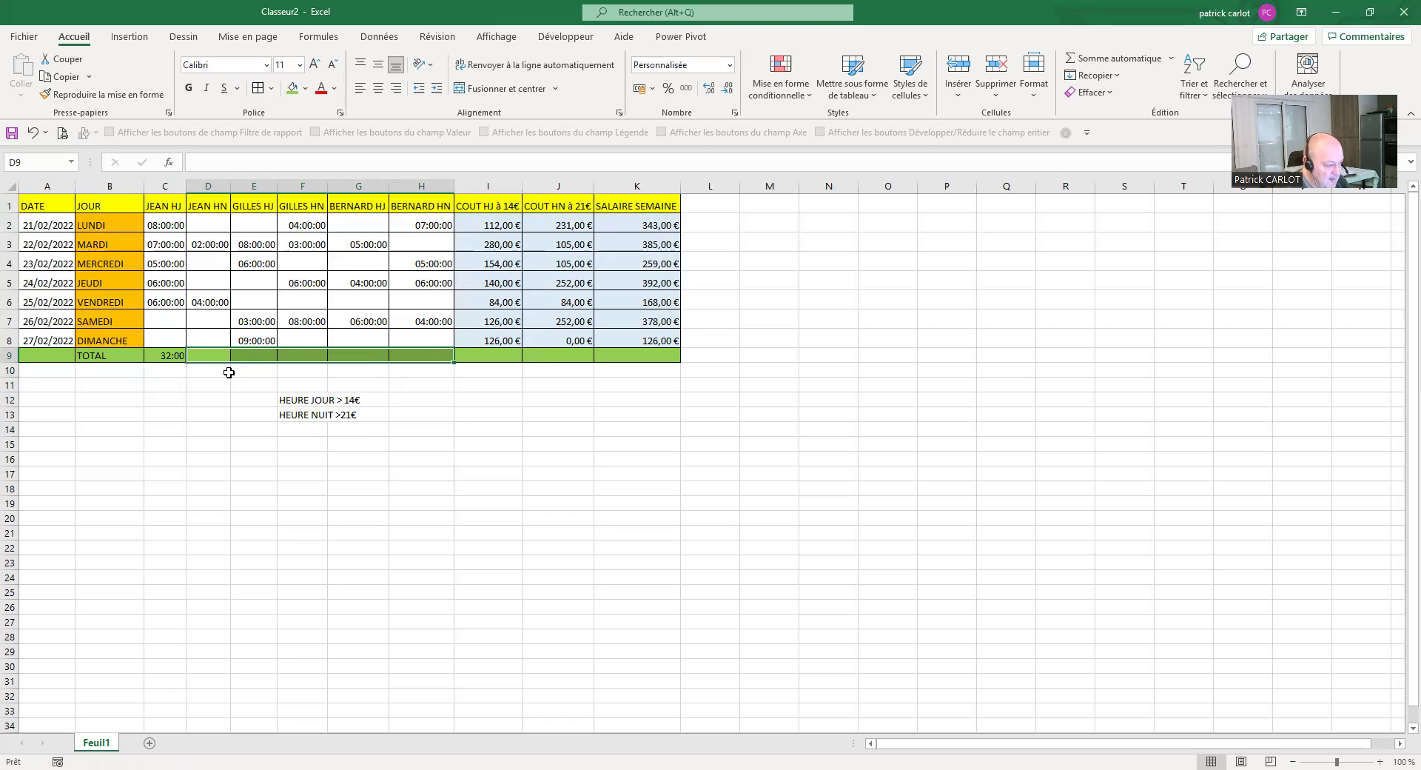
- Fill the SOMME formula from C9 across the TOTAL row through H9
click(168, 356)
drag(183, 362, 324, 368)
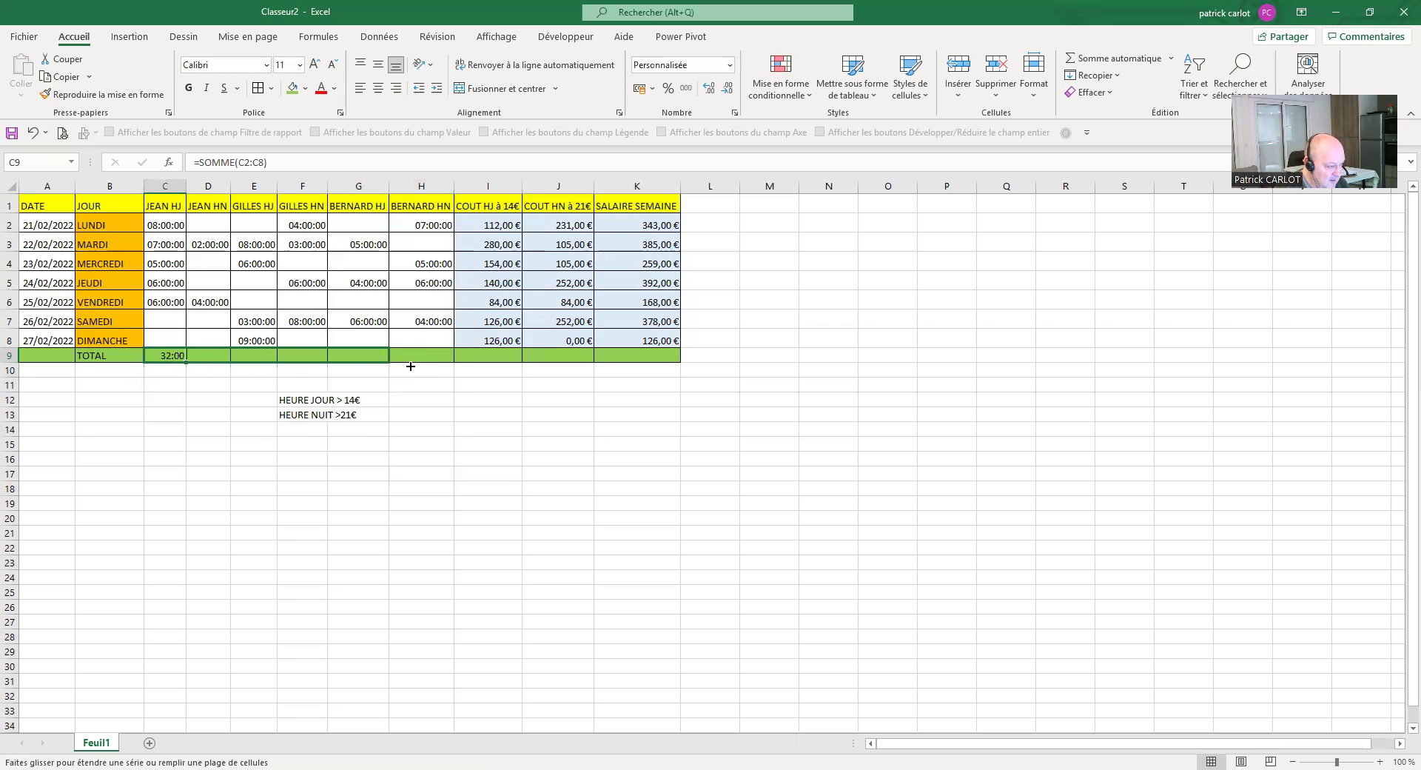
drag(419, 364, 431, 386)
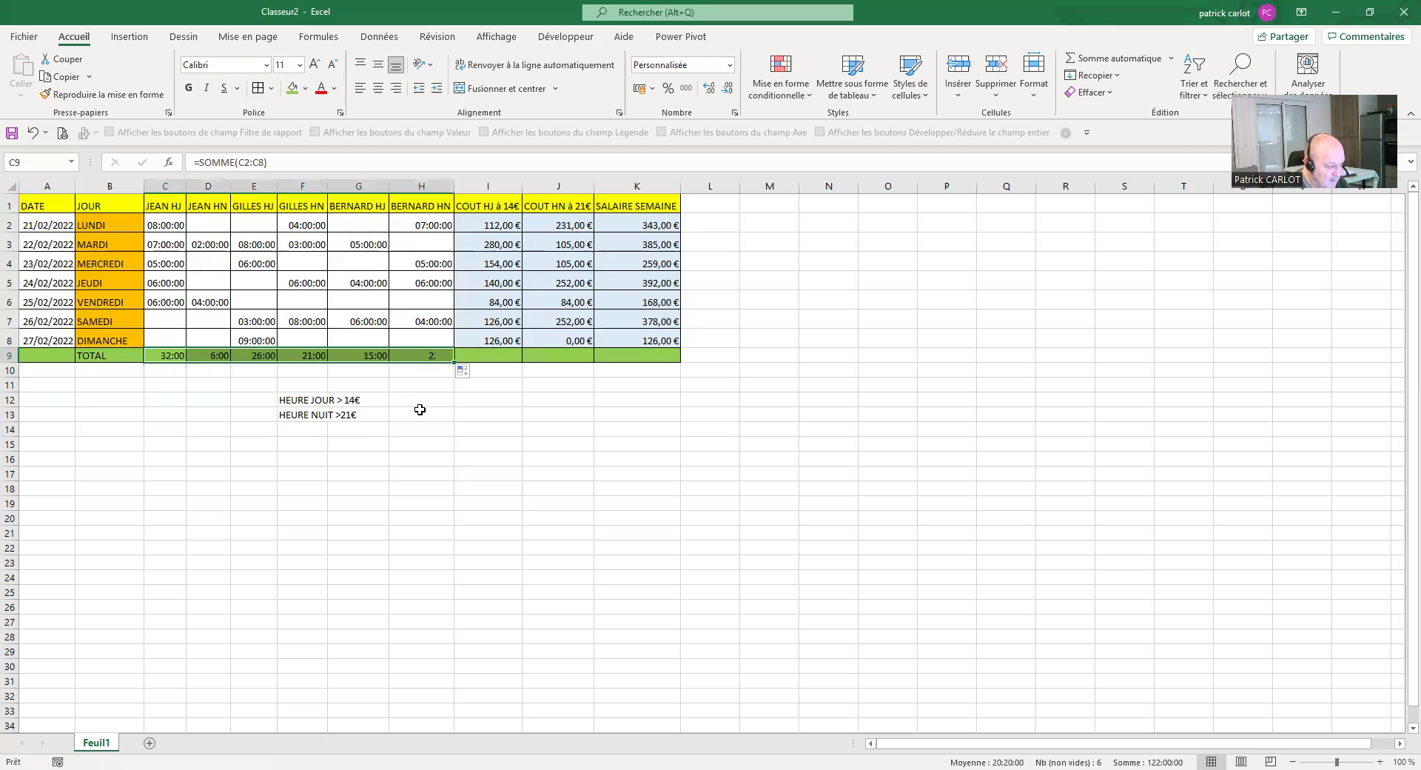
click(223, 457)
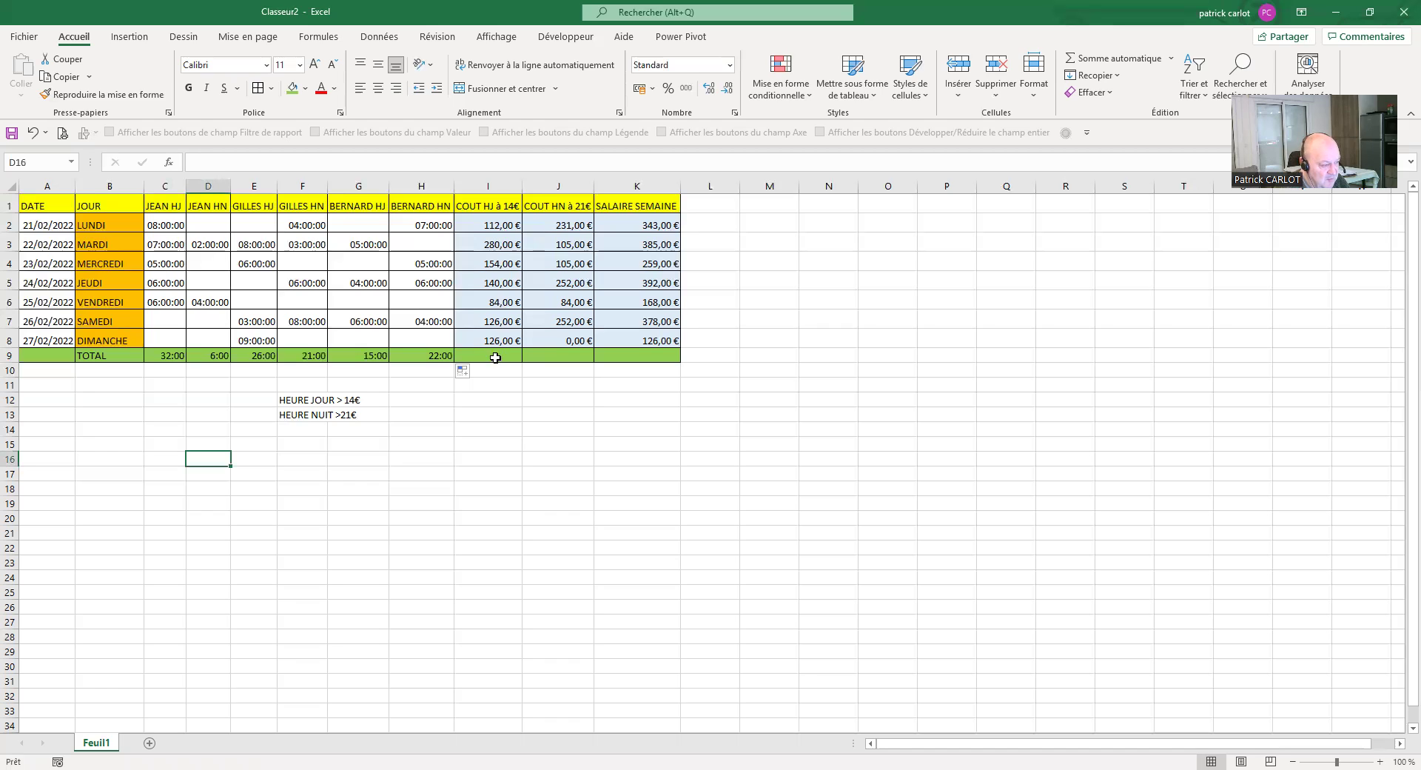
click(478, 441)
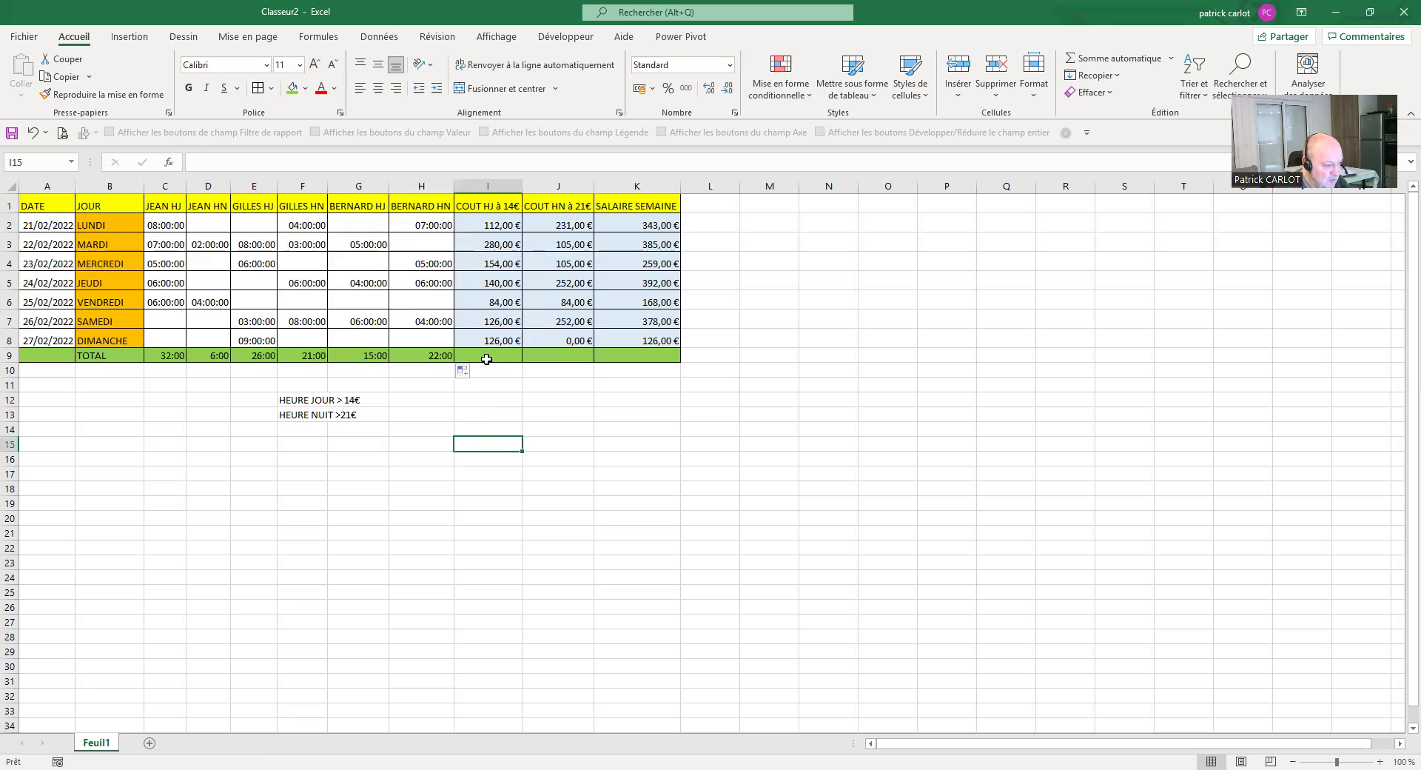
- Fill the cost and salary cells of the TOTAL row, I9:K9, with the standard red colour
click(557, 425)
click(480, 357)
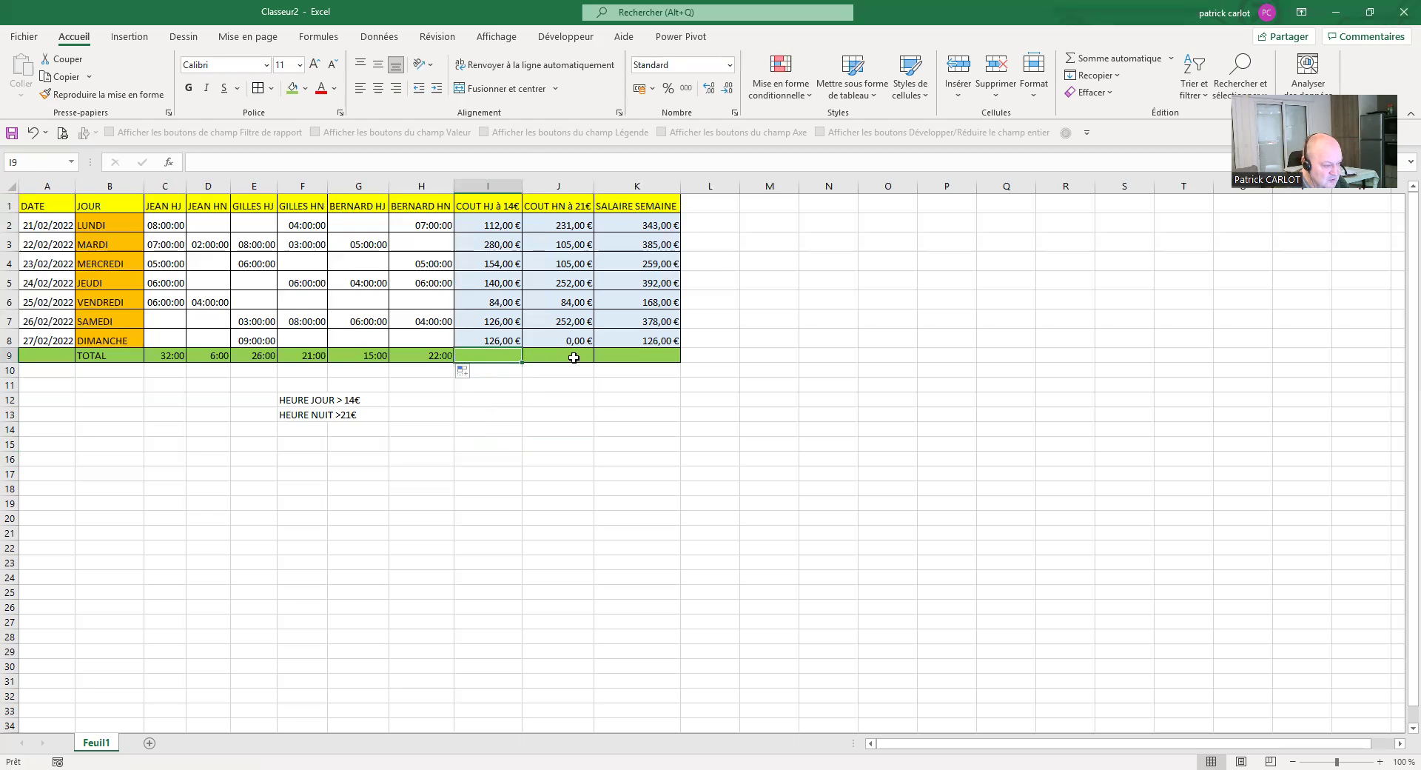
drag(573, 358, 603, 358)
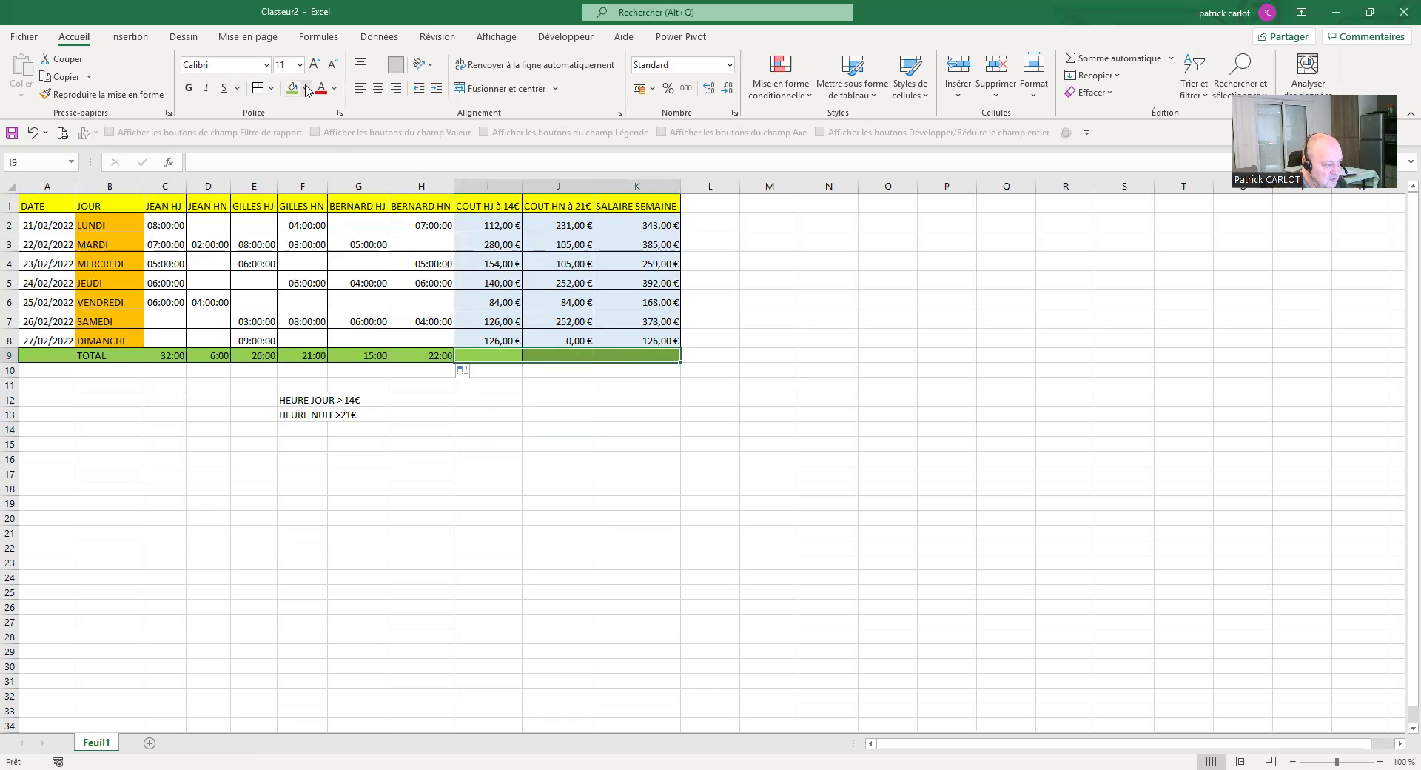
click(306, 88)
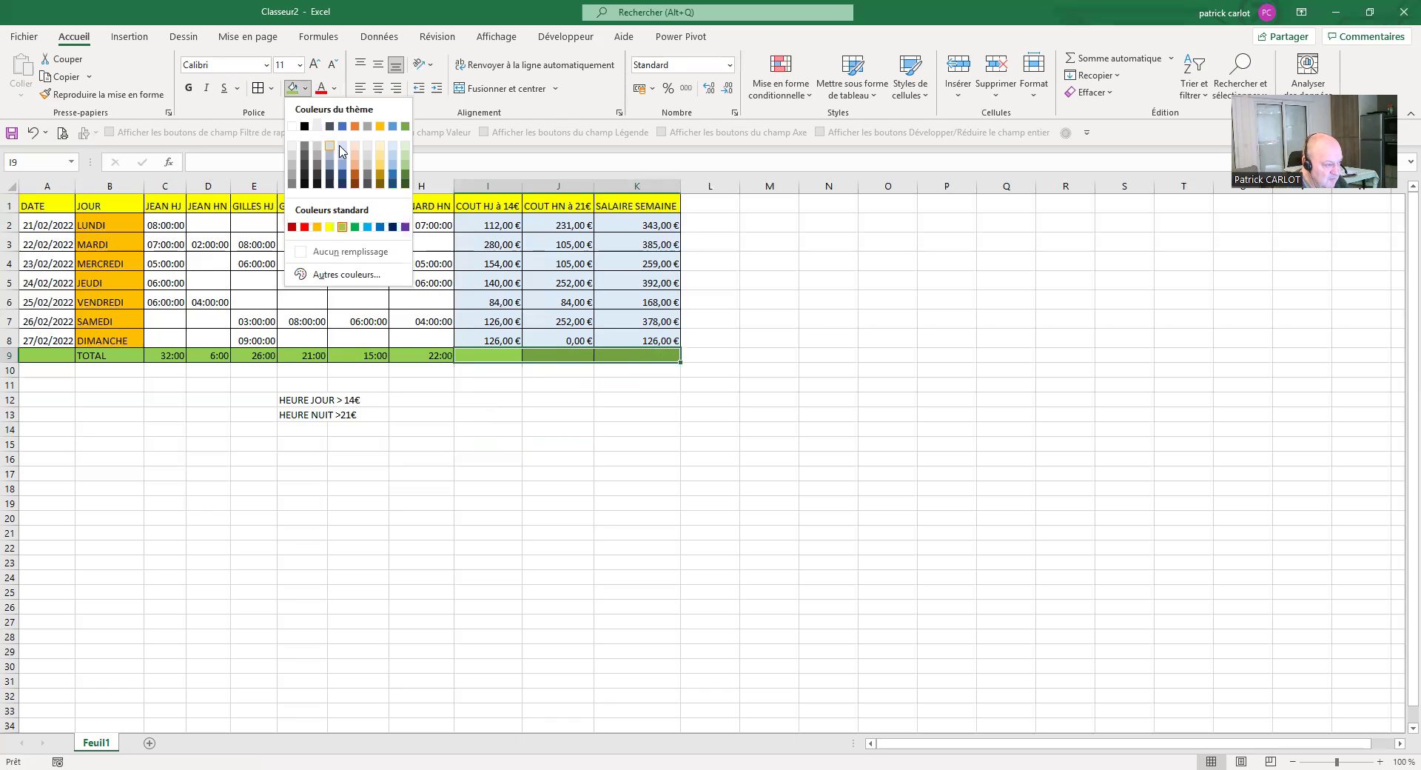
click(305, 227)
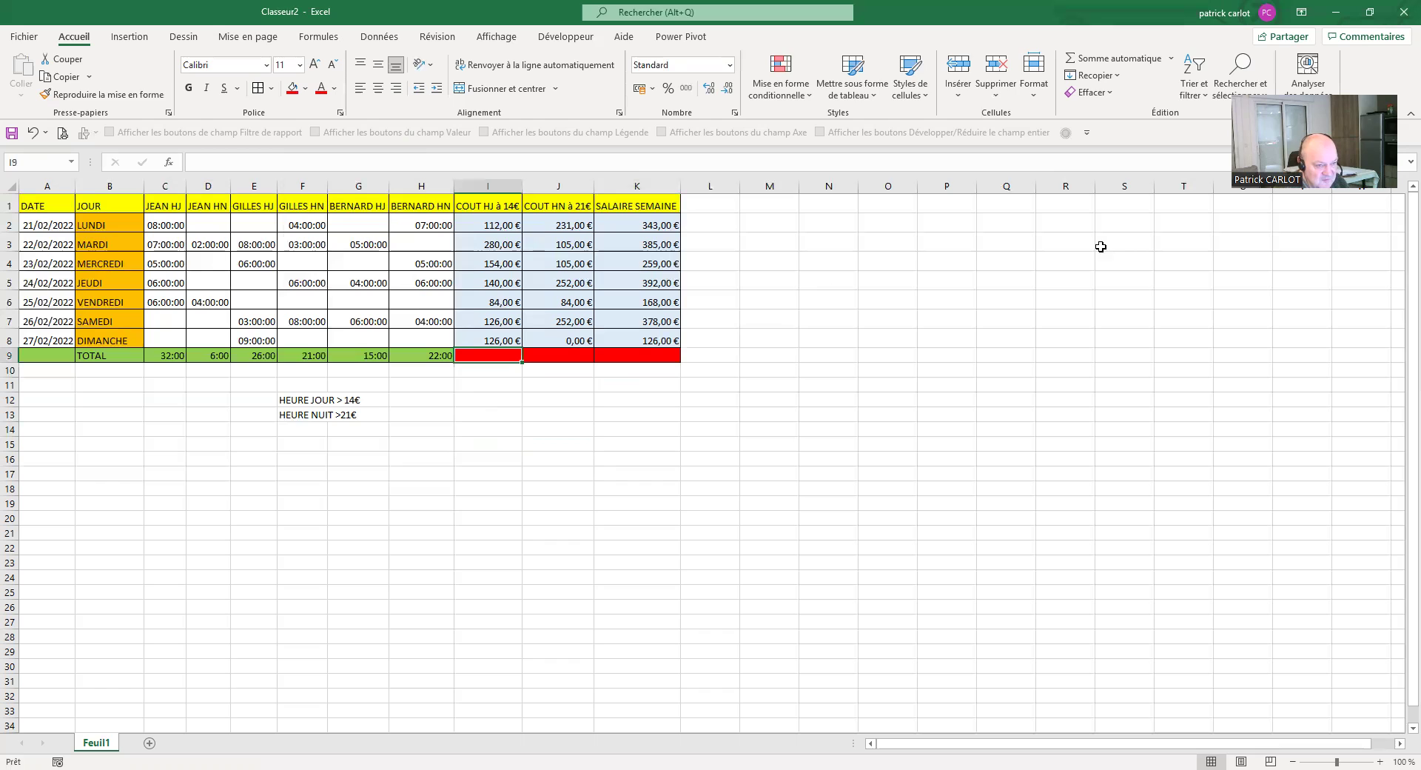
- Total the COUT HJ column in I9 with =SOMME(I2:I8) and fill the formula across the TOTAL row through K9
click(1169, 60)
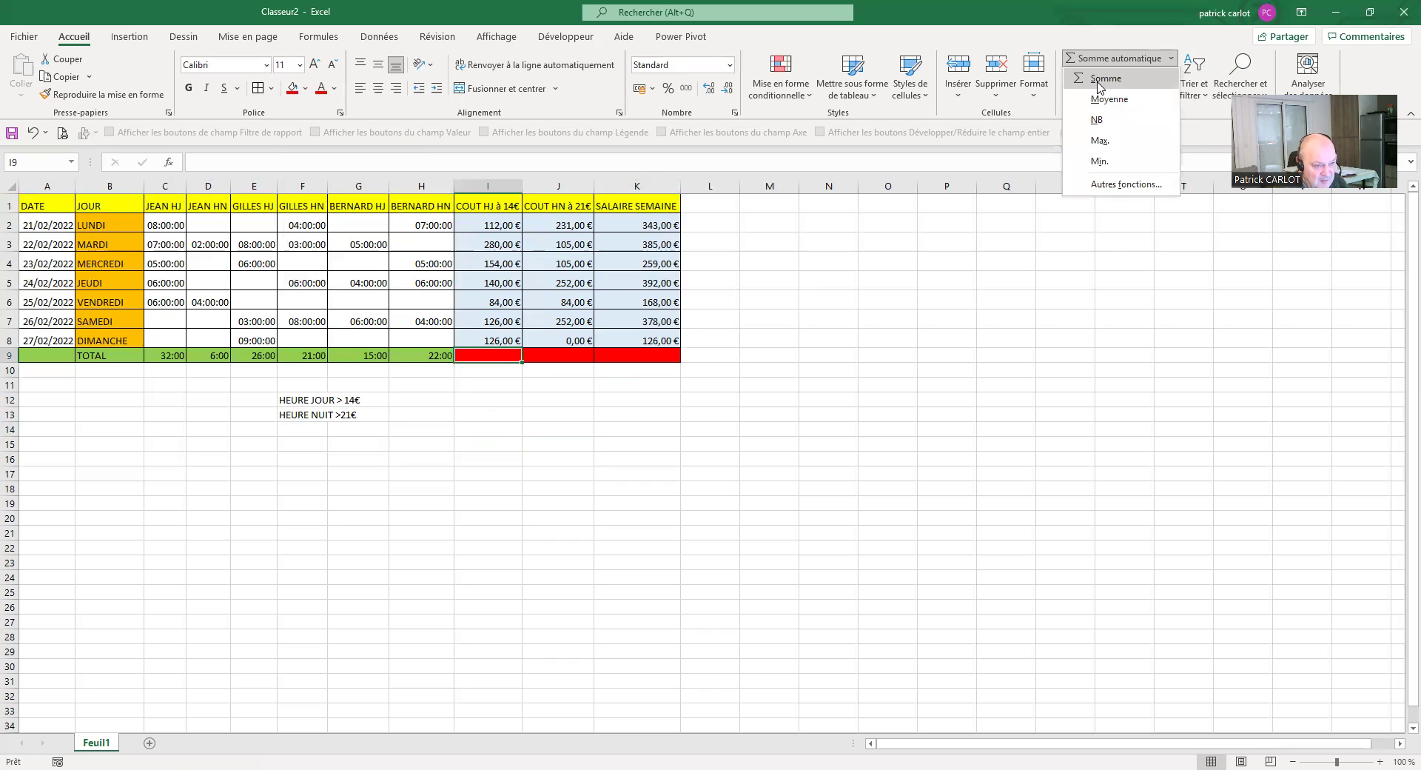
click(1095, 79)
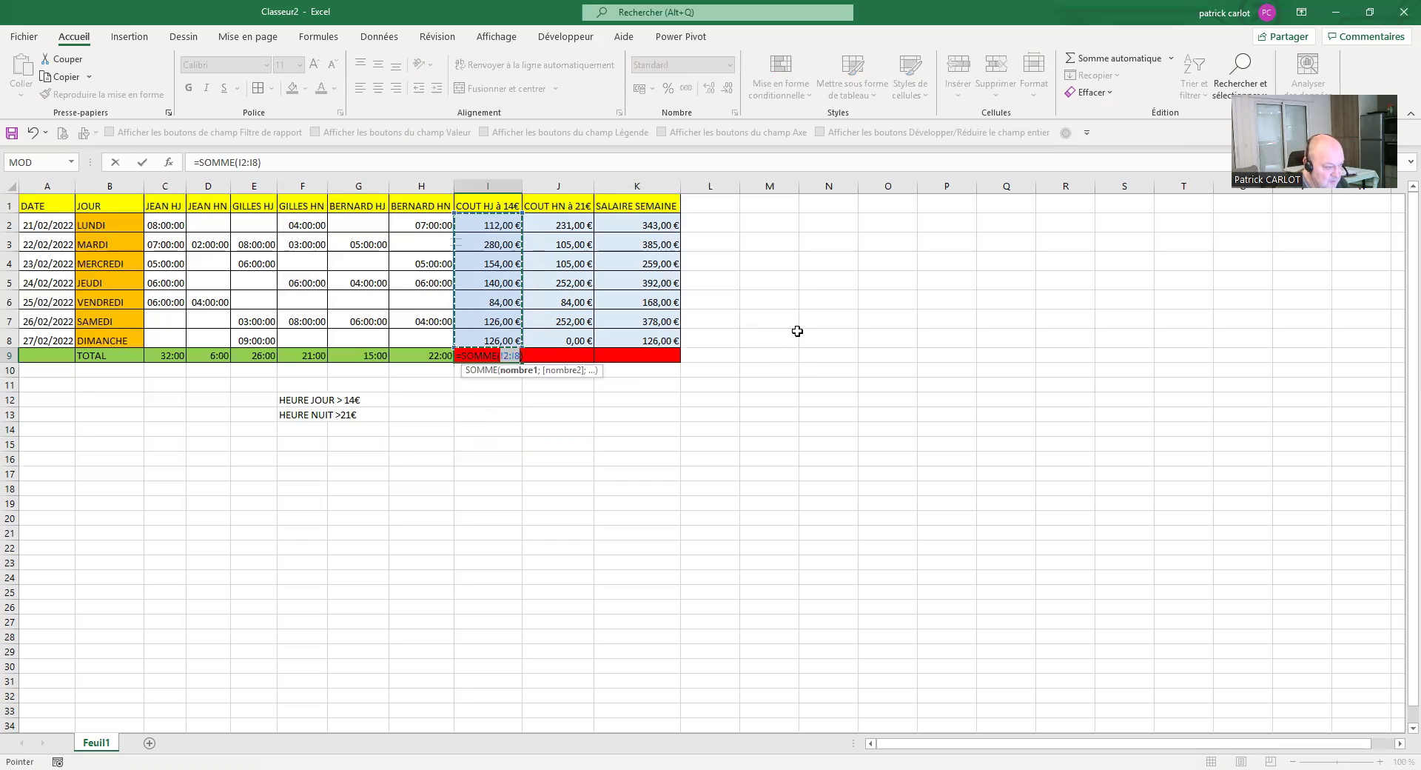
key(Return)
click(511, 353)
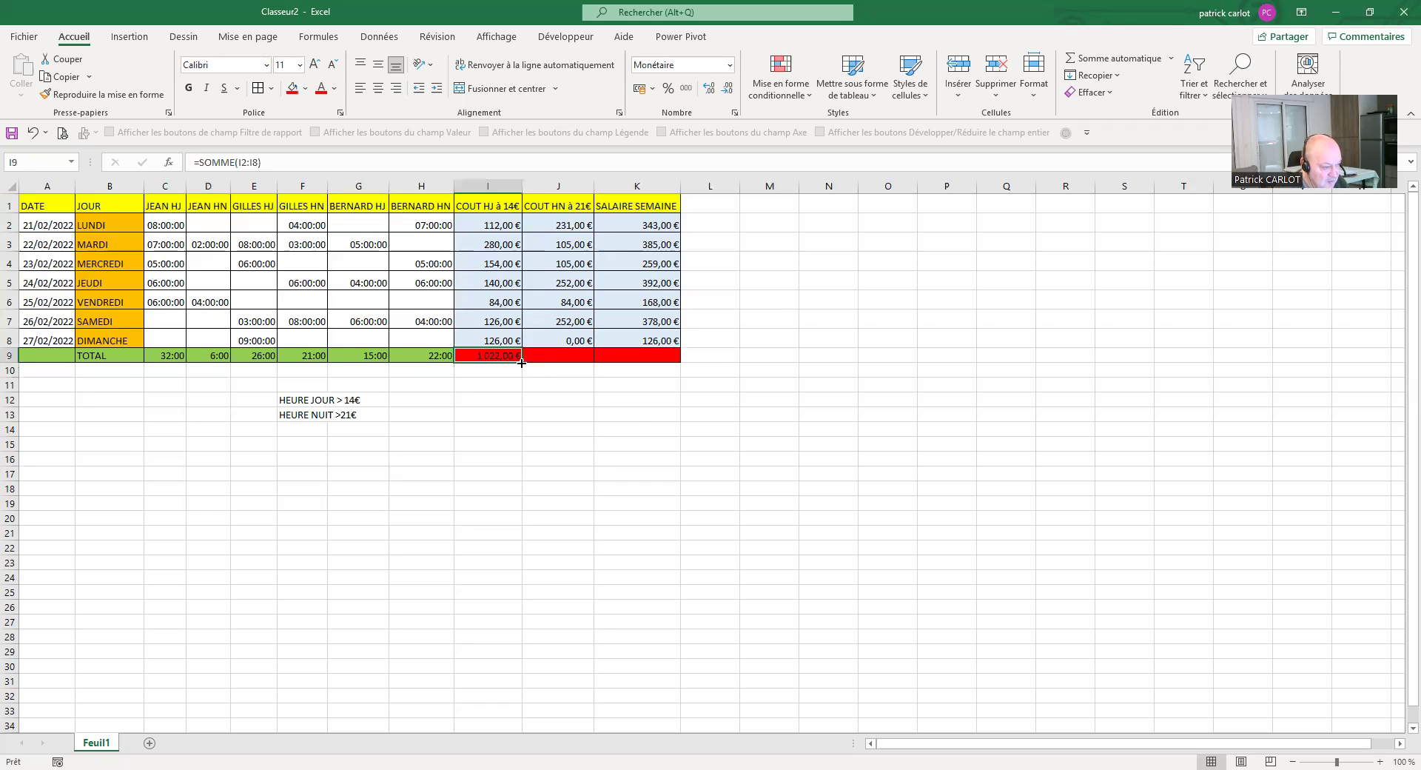
drag(521, 360, 637, 361)
click(811, 404)
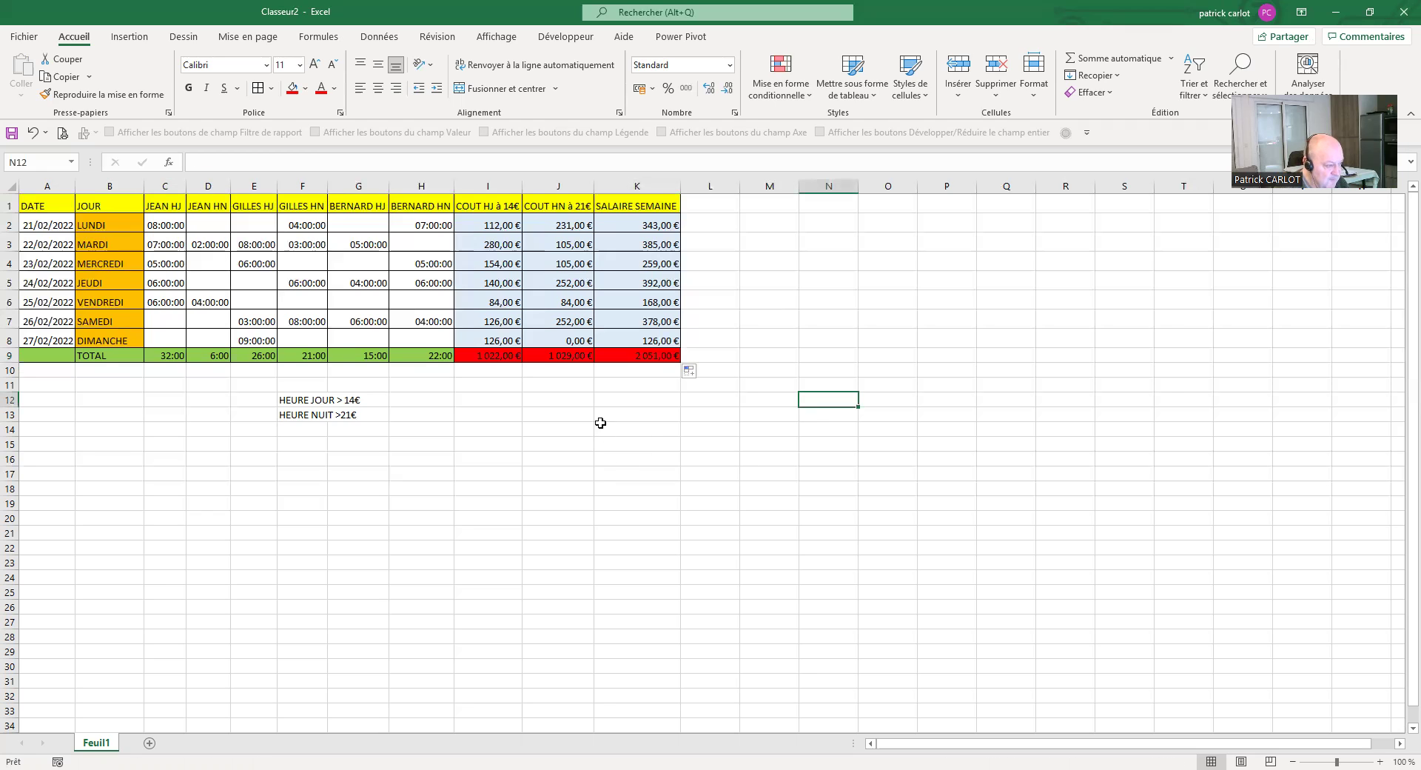